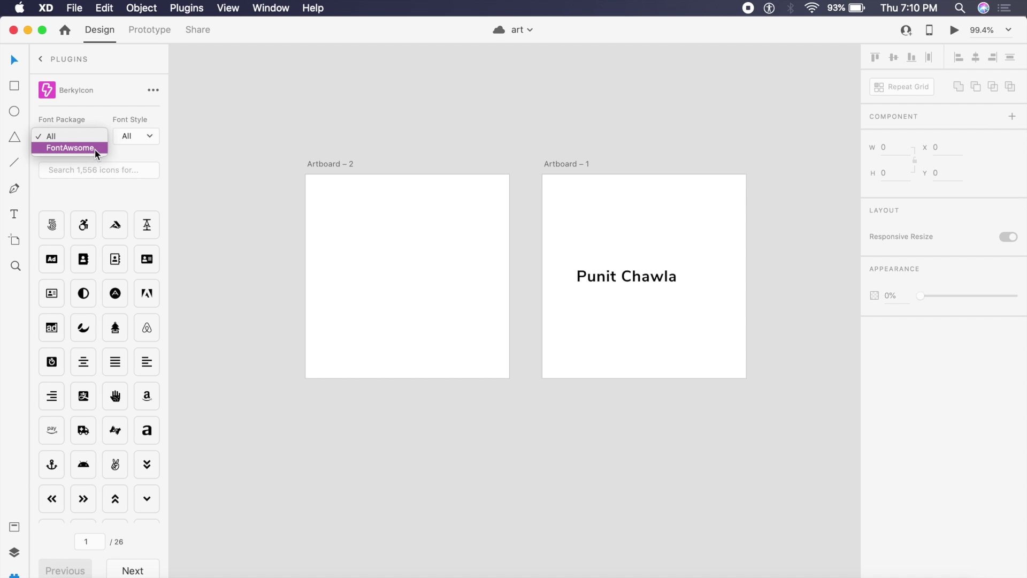
Filter the icons to the FontAwsome package and insert the filled address card icon on Artboard – 2.
left_click(95, 148)
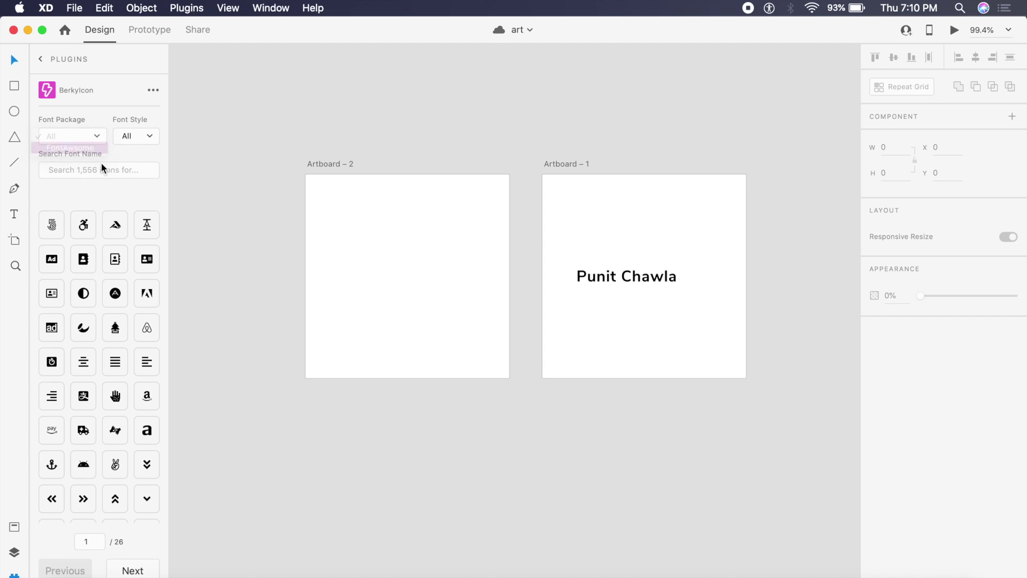
left_click(339, 165)
left_click(146, 259)
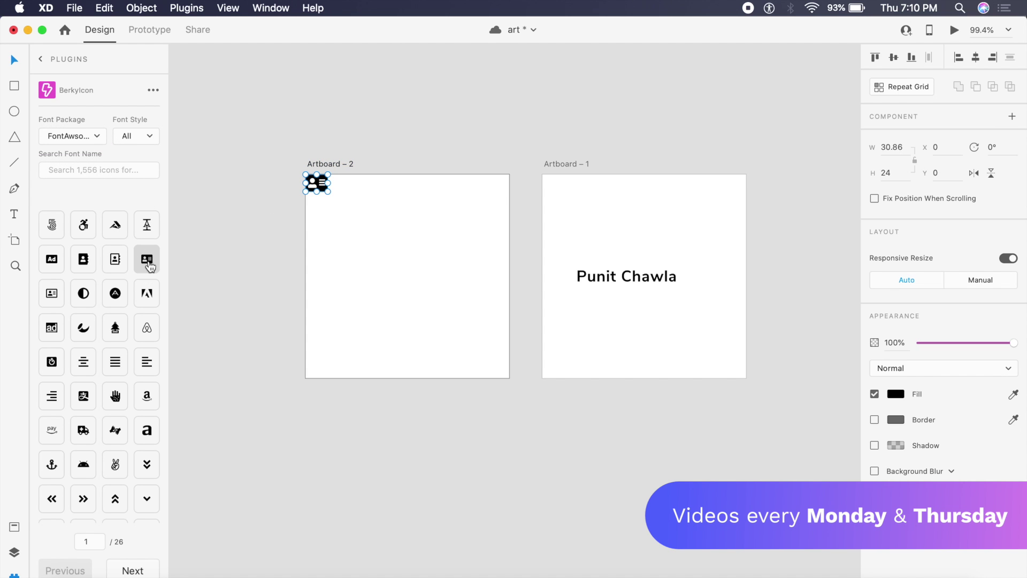
Insert the angular A-shaped brand icon on Artboard – 2 and move it to about X 55, Y 31.
left_click(115, 229)
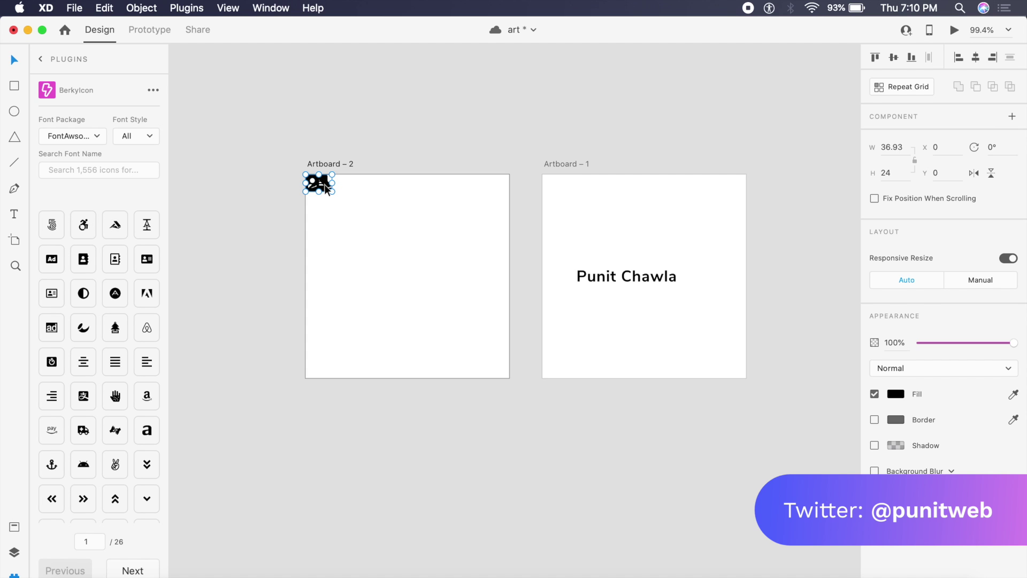
left_click_drag(323, 184, 353, 202)
scroll(363, 206, "up", 5)
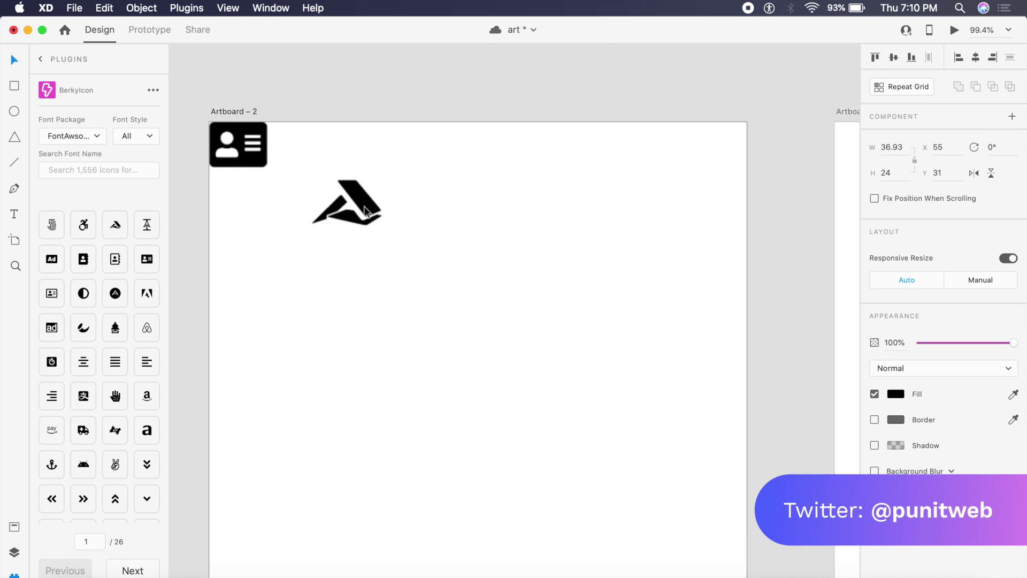
double_click(364, 206)
left_click(396, 188)
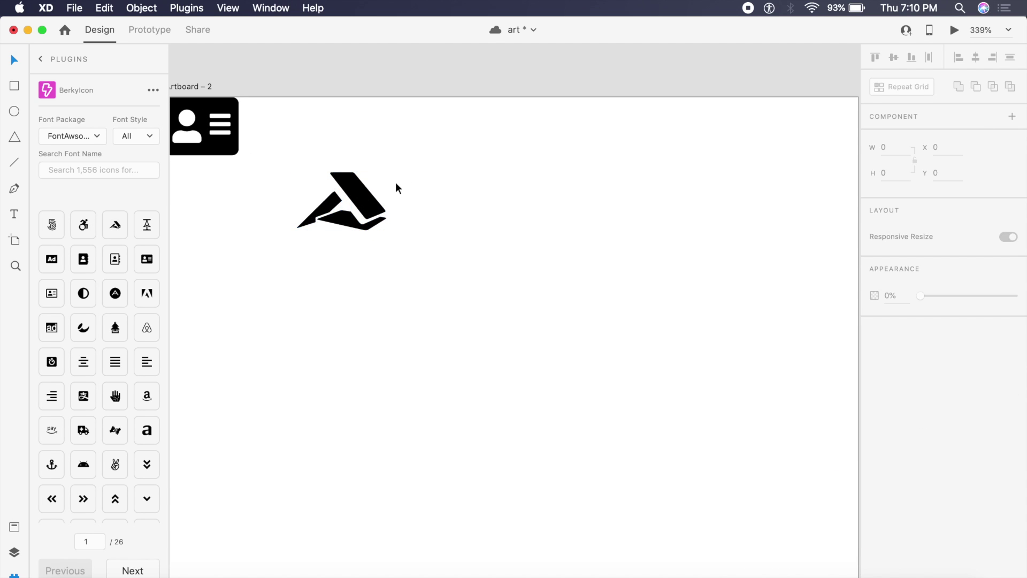
scroll(395, 189, "down", 3)
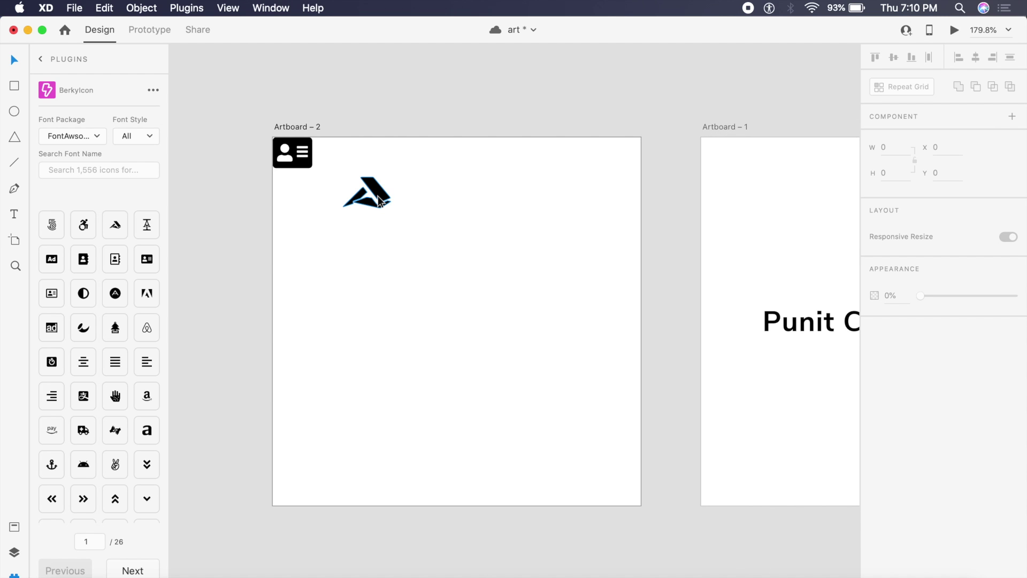
Limit the icons to the Solid style and place the angry face icon on Artboard – 2 at about X 49, Y 106.
left_click(134, 138)
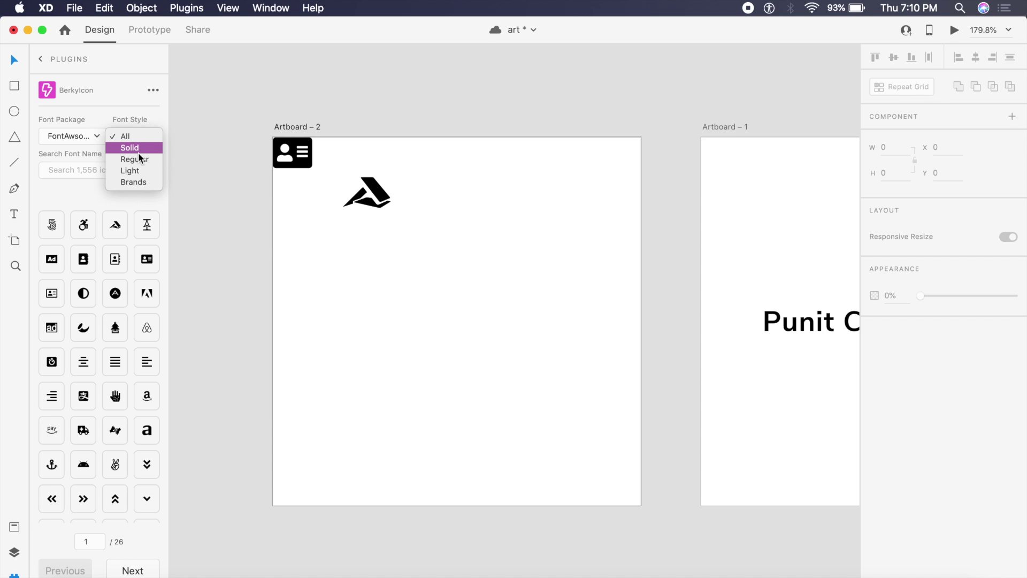
left_click(137, 152)
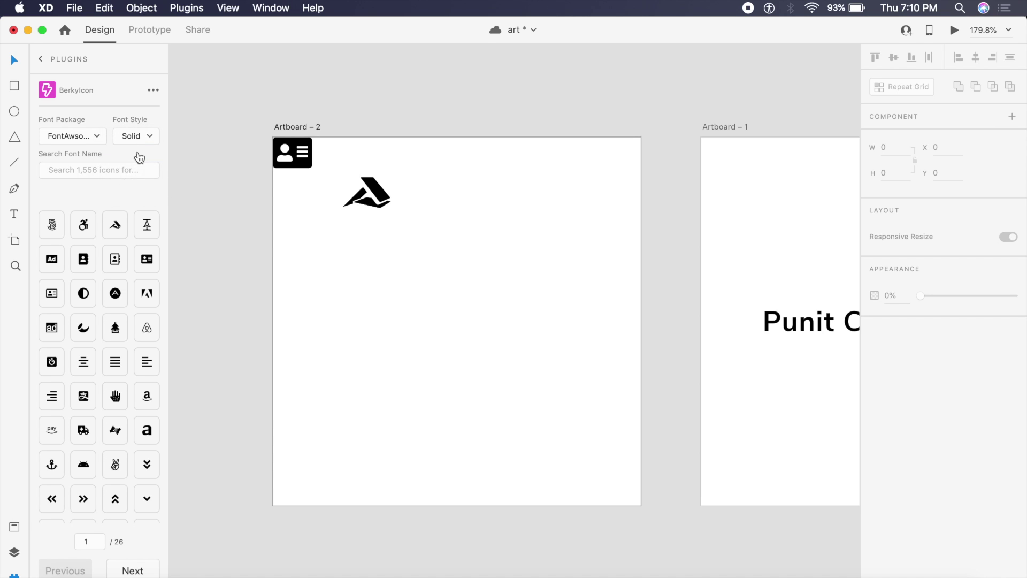
scroll(137, 448, "down", 1)
left_click(83, 390)
left_click(589, 142)
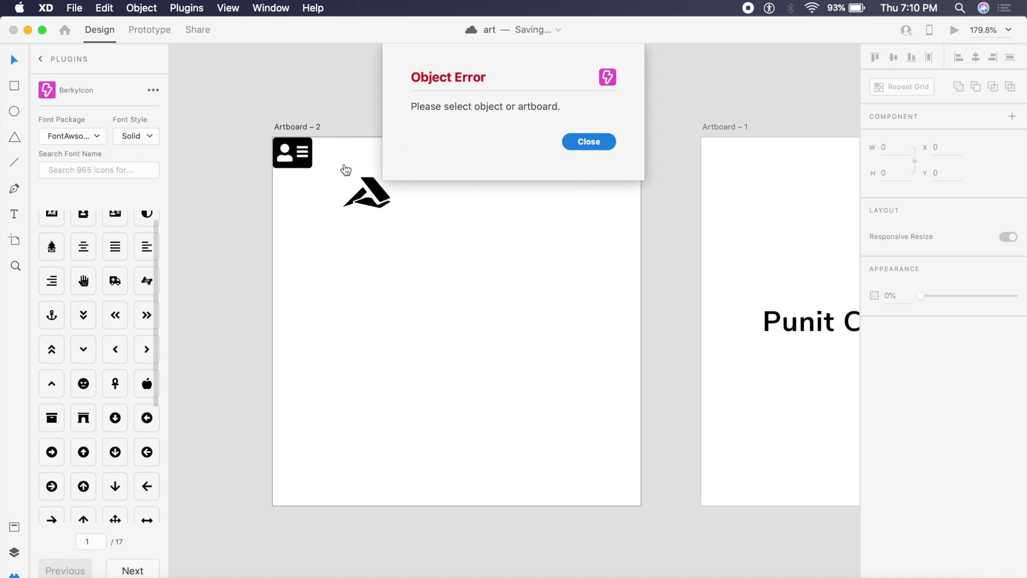
left_click(308, 130)
left_click(83, 383)
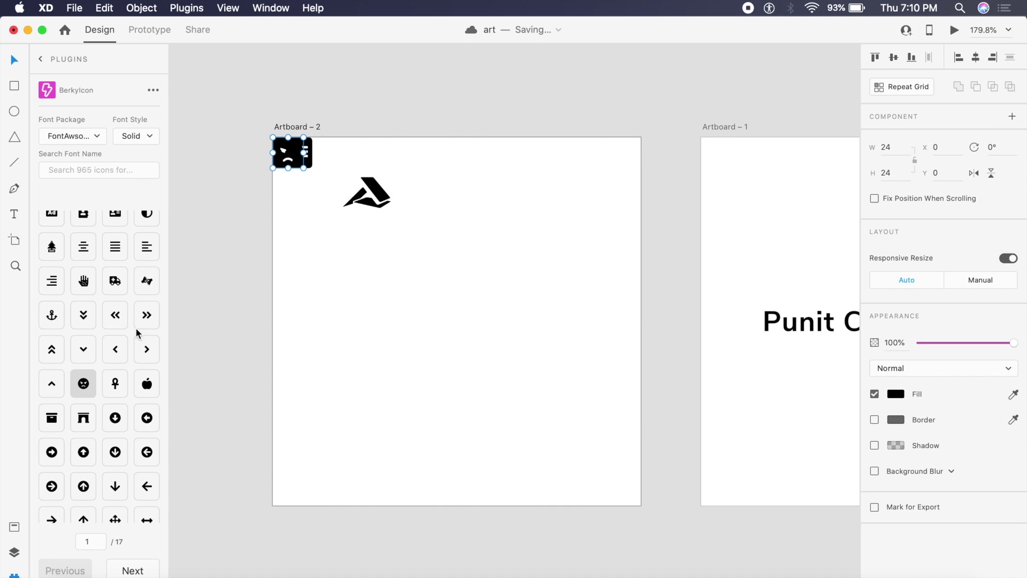
left_click_drag(300, 161, 351, 289)
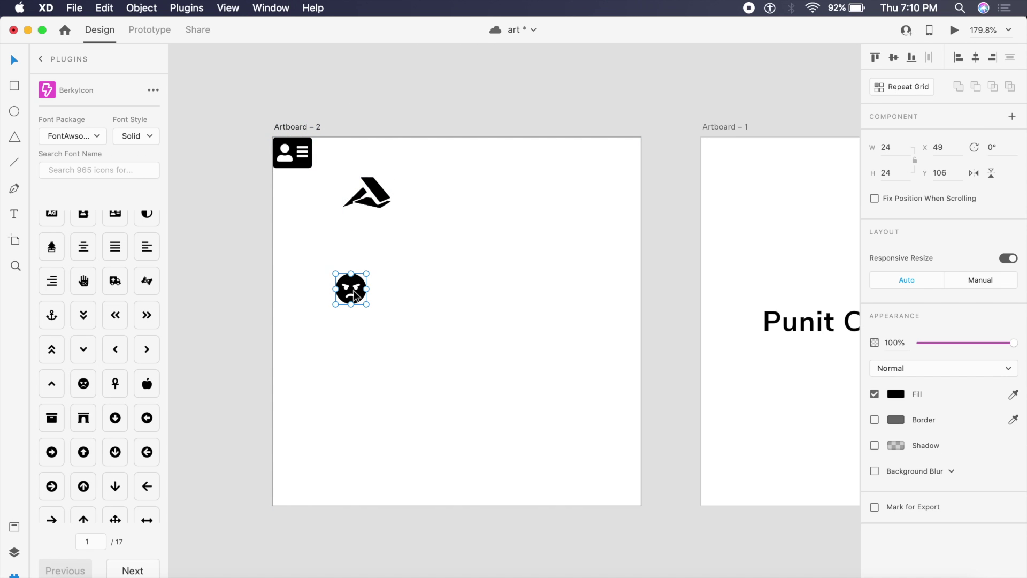
key("Escape")
Search the icons for "food" and place the cloud-shaped meatball icon on Artboard – 2 at about X 7, Y 106.
left_click(108, 169)
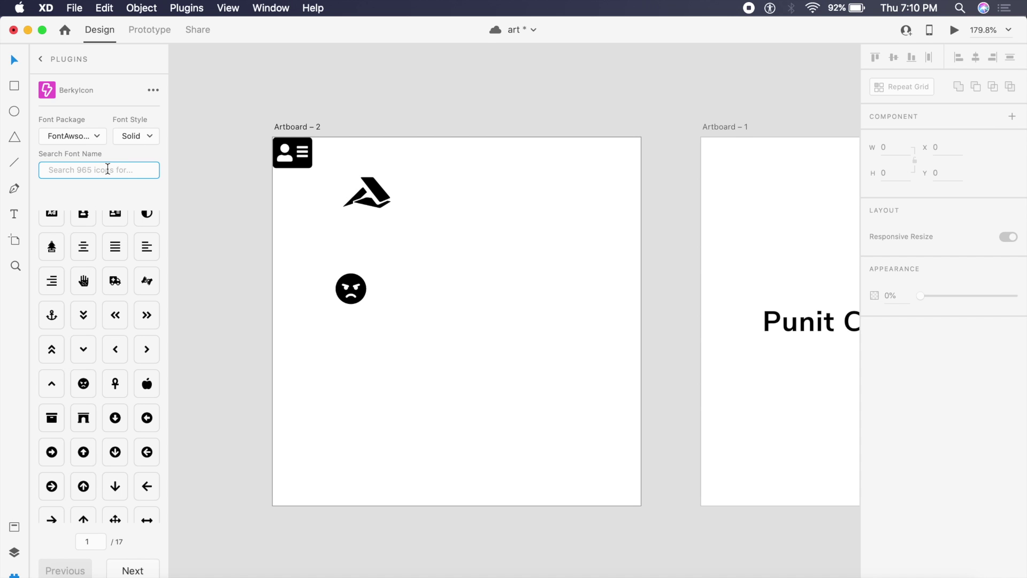
type("food")
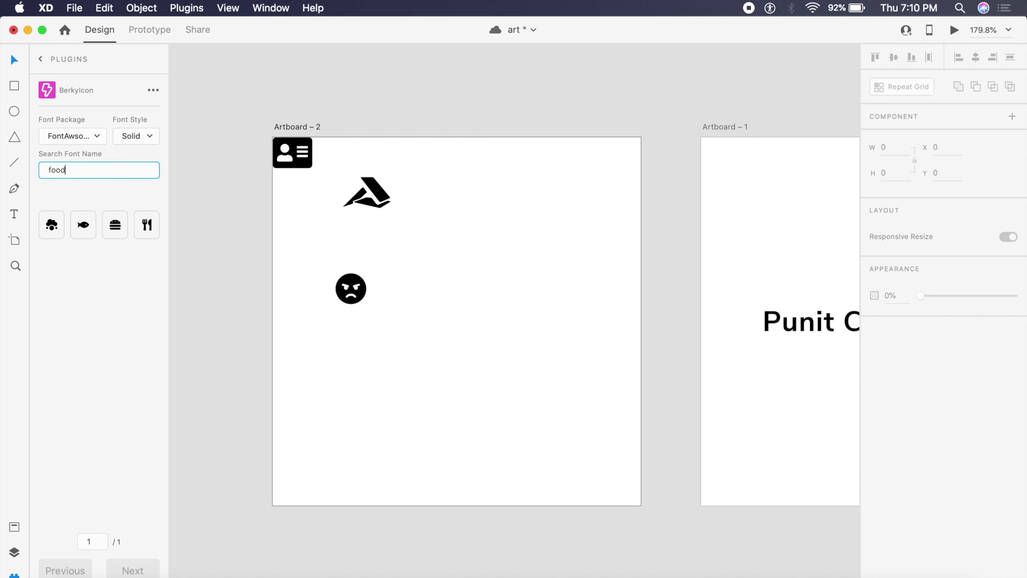
left_click(82, 231)
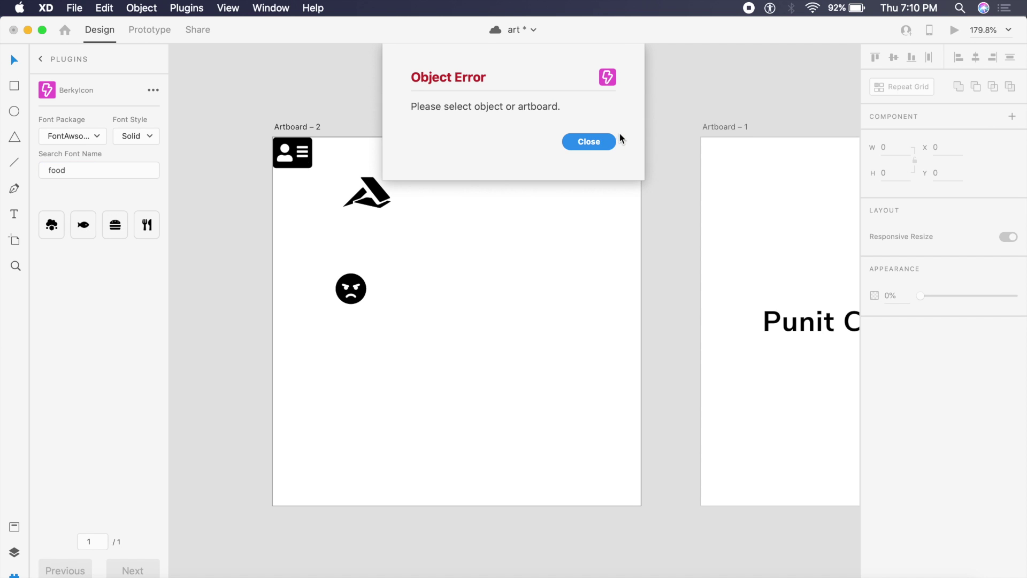
left_click(599, 120)
left_click(297, 127)
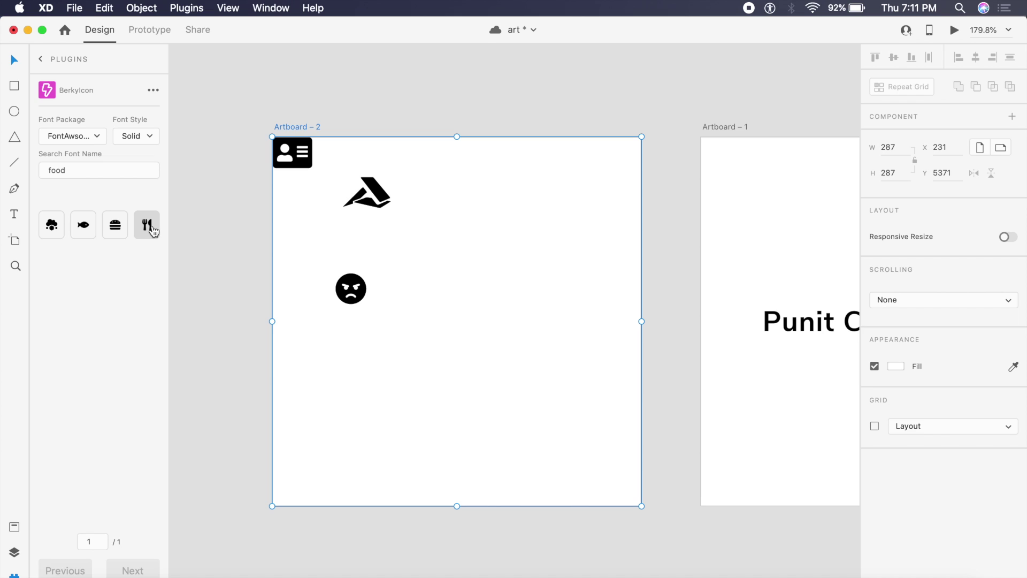
left_click(52, 236)
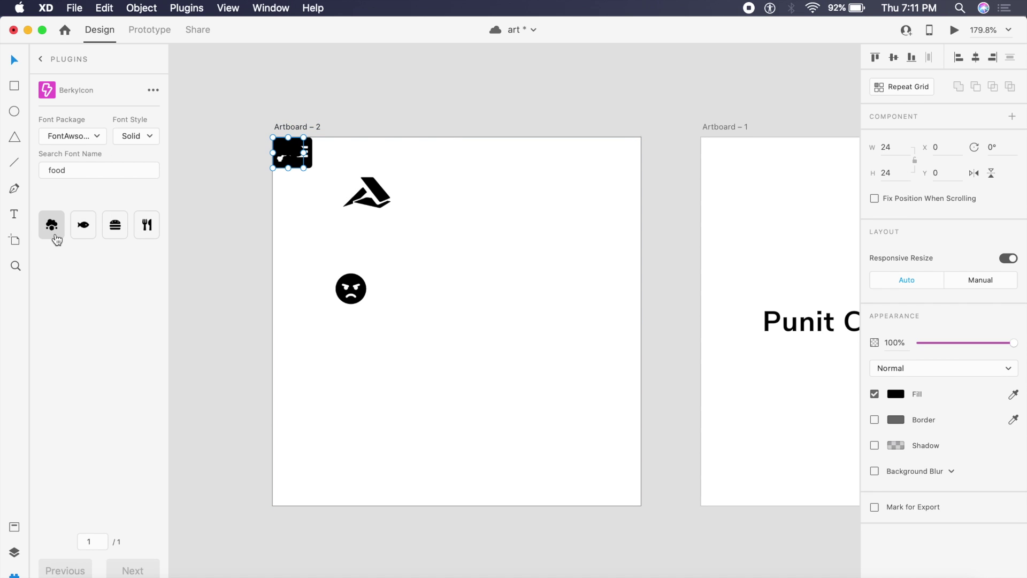
left_click_drag(297, 148, 304, 287)
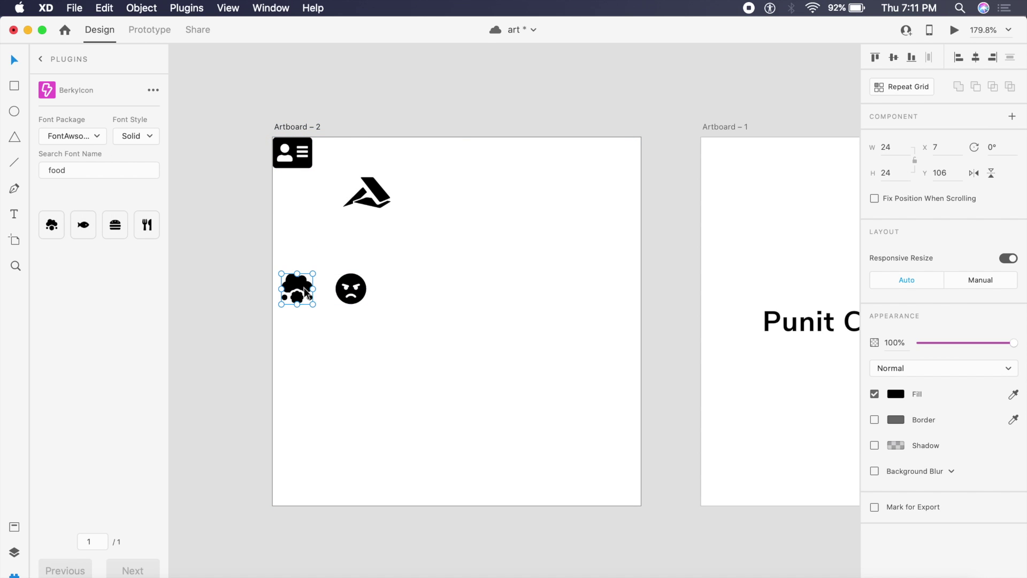
scroll(304, 287, "up", 5)
left_click(282, 390)
scroll(282, 391, "down", 5)
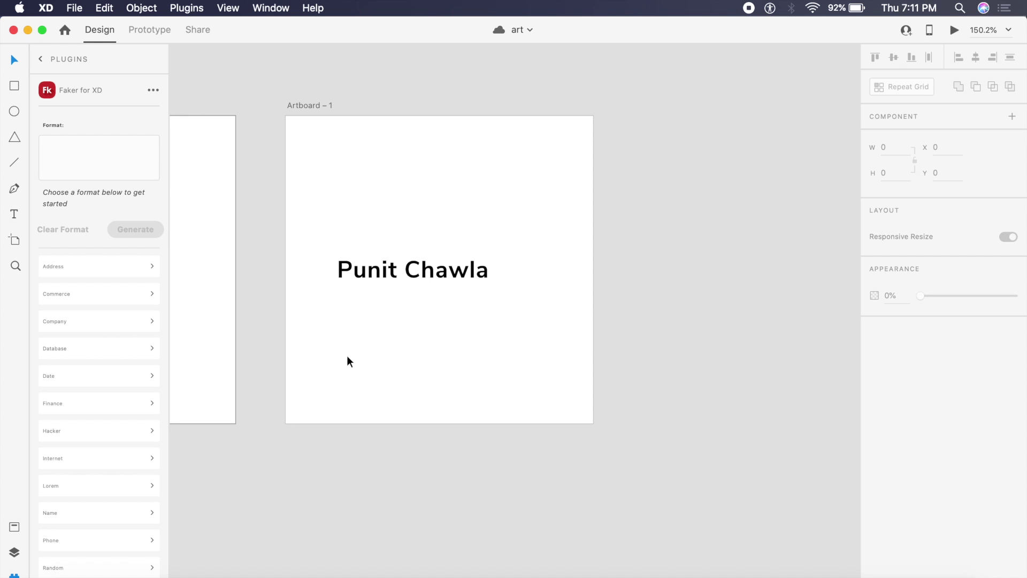
Move the name text on Artboard – 1 to about X 48, Y 54 and regenerate it with Street Address added to the format.
left_click(401, 271)
left_click_drag(401, 270, 395, 185)
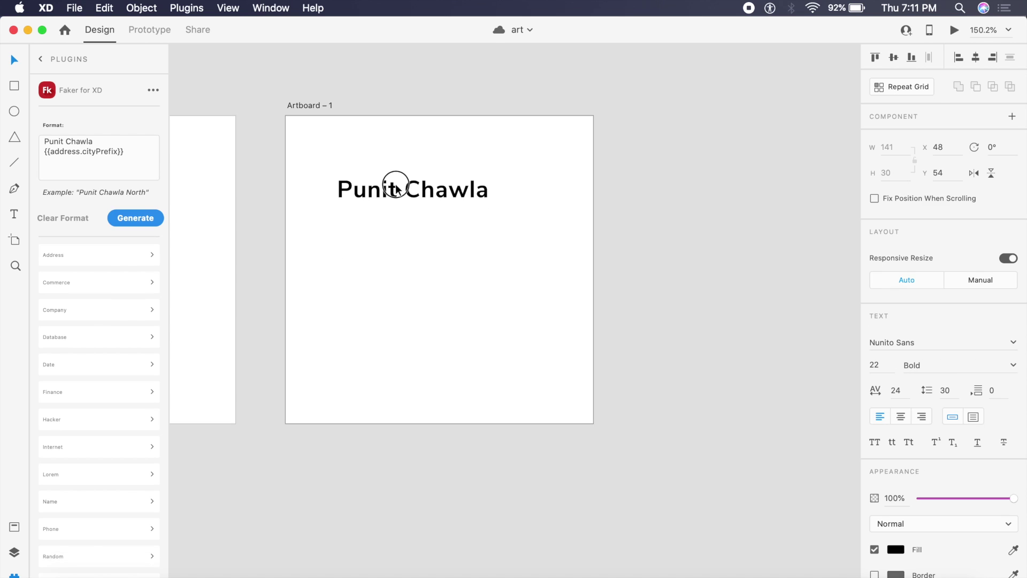
left_click(147, 258)
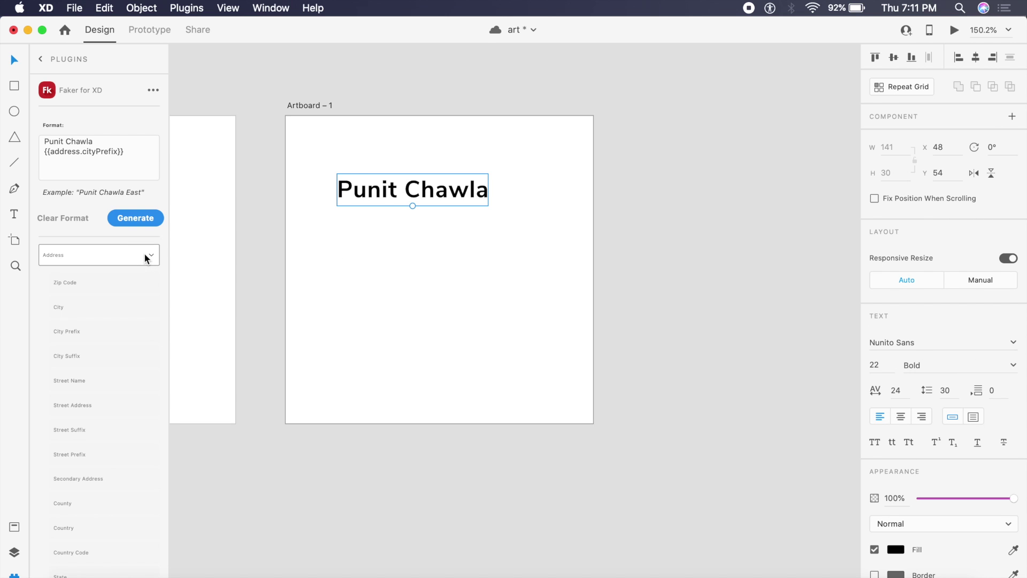
left_click(101, 412)
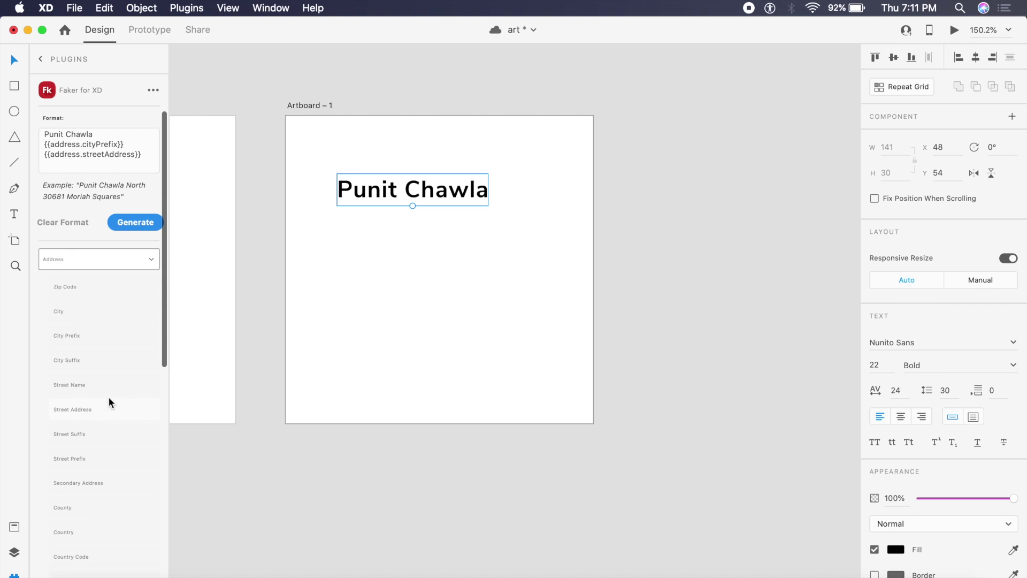
left_click(135, 222)
Reposition the generated name and address text on Artboard – 1 at about X 31, Y 58.
left_click(521, 188)
left_click_drag(522, 188, 444, 182)
left_click_drag(516, 187, 571, 181)
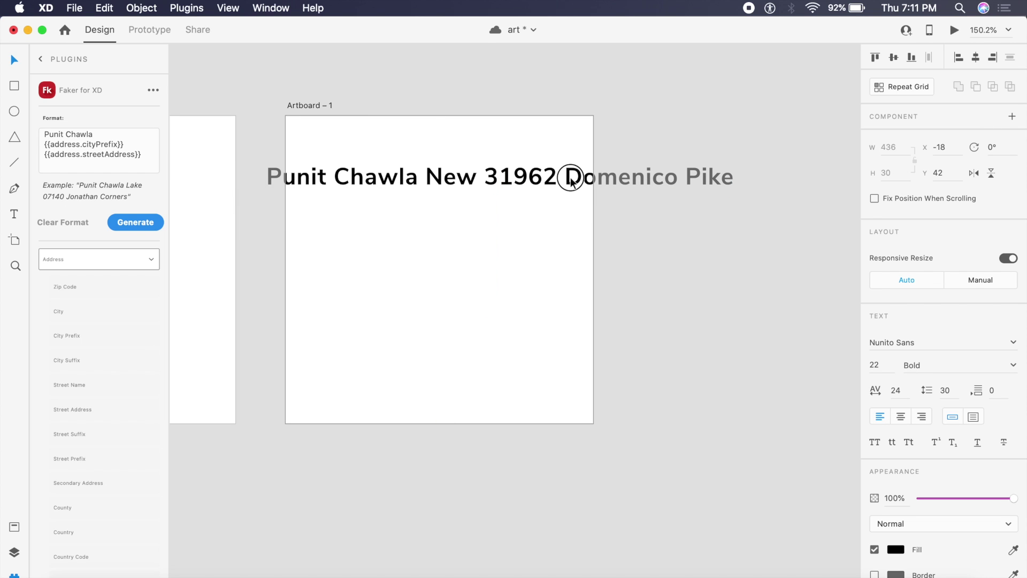
left_click_drag(431, 172, 482, 196)
Insert a line break before the street number in the generated text on Artboard – 1.
double_click(544, 199)
left_click(535, 202)
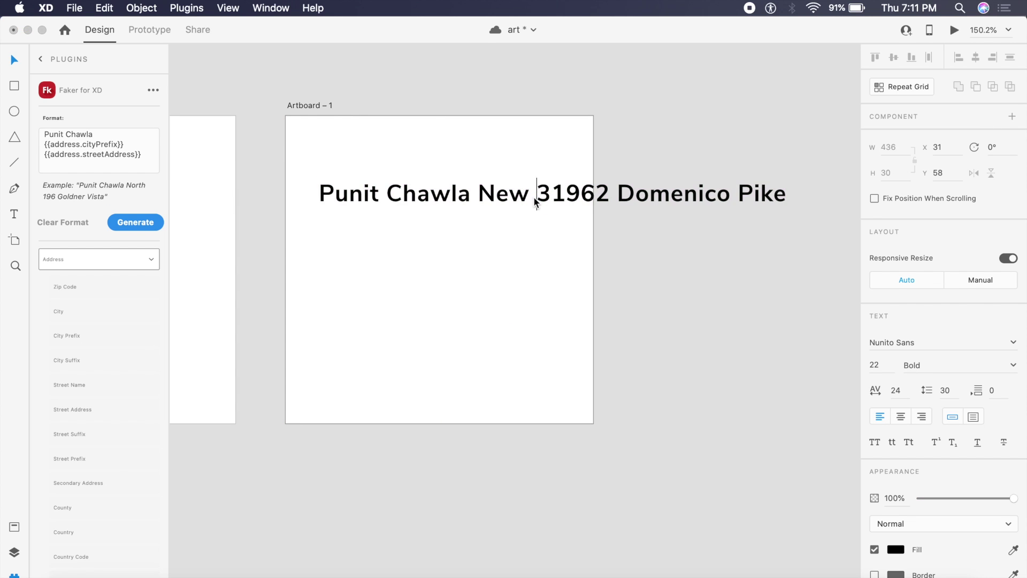
key("Return")
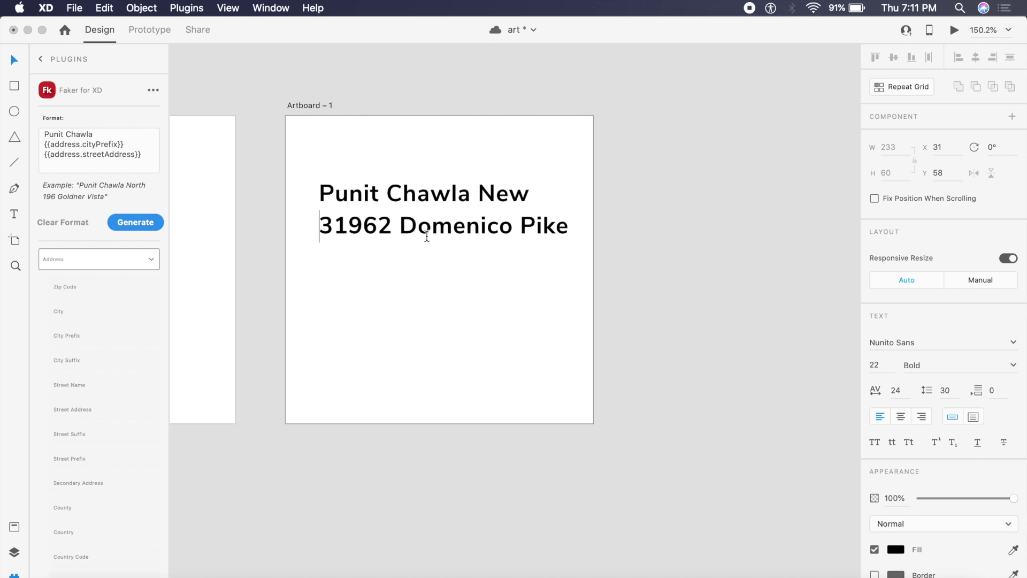
key("Escape")
Add the Finance Currency Symbol to the text format and generate new content for the selected text.
scroll(127, 382, "down", 2)
scroll(127, 383, "up", 2)
scroll(127, 383, "down", 6)
scroll(117, 387, "down", 2)
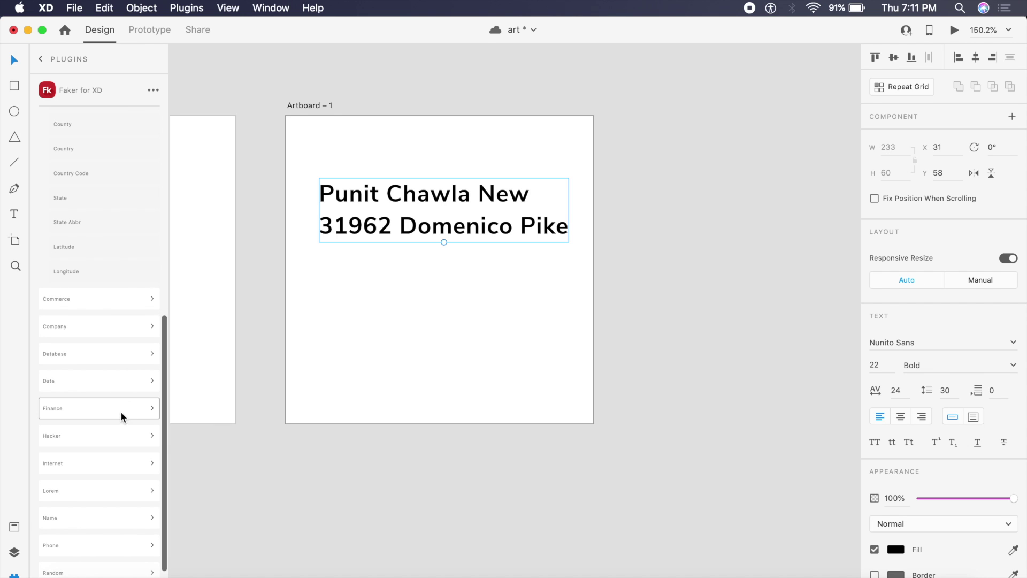
left_click(110, 413)
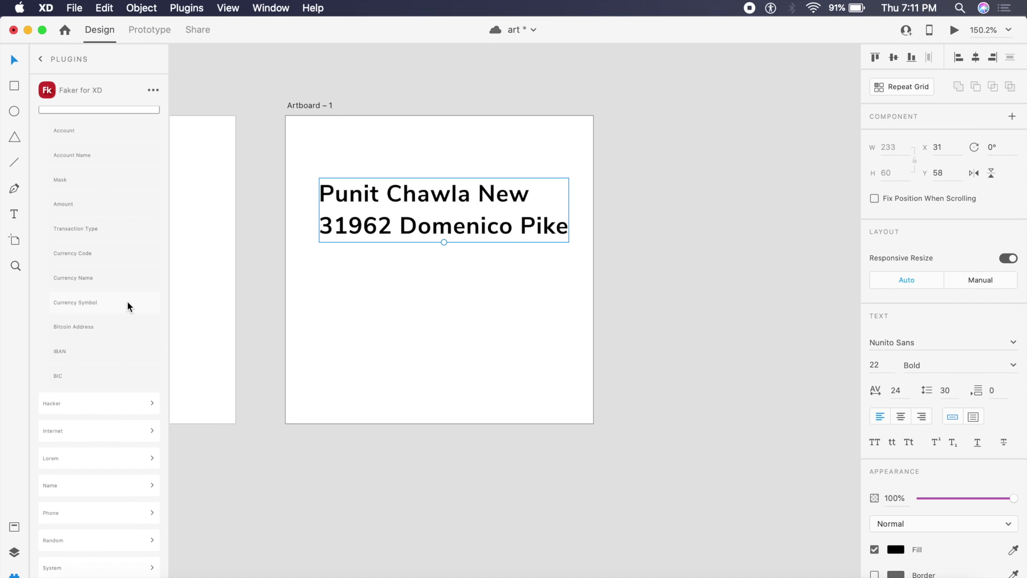
scroll(126, 300, "up", 1)
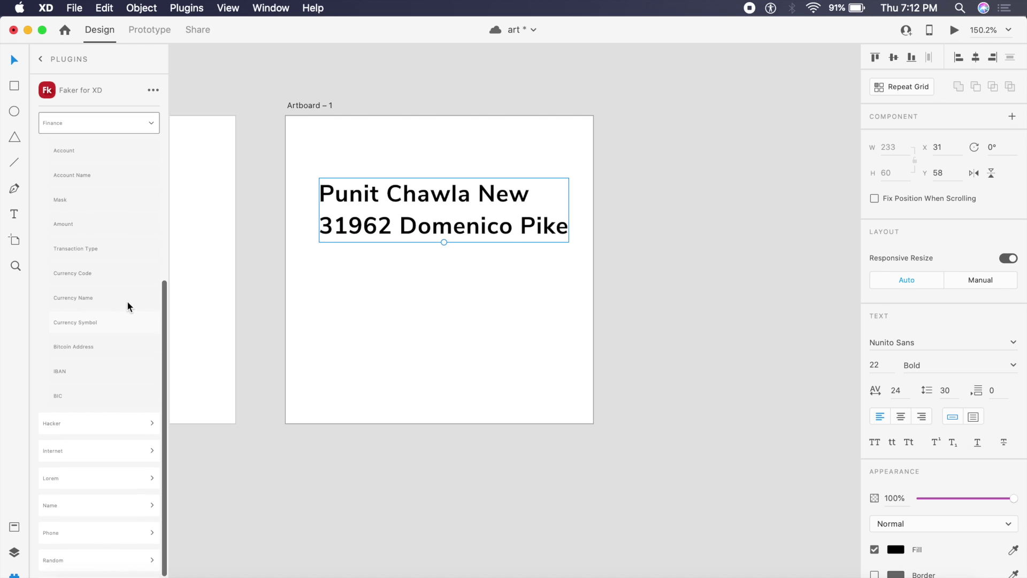
scroll(152, 129, "up", 8)
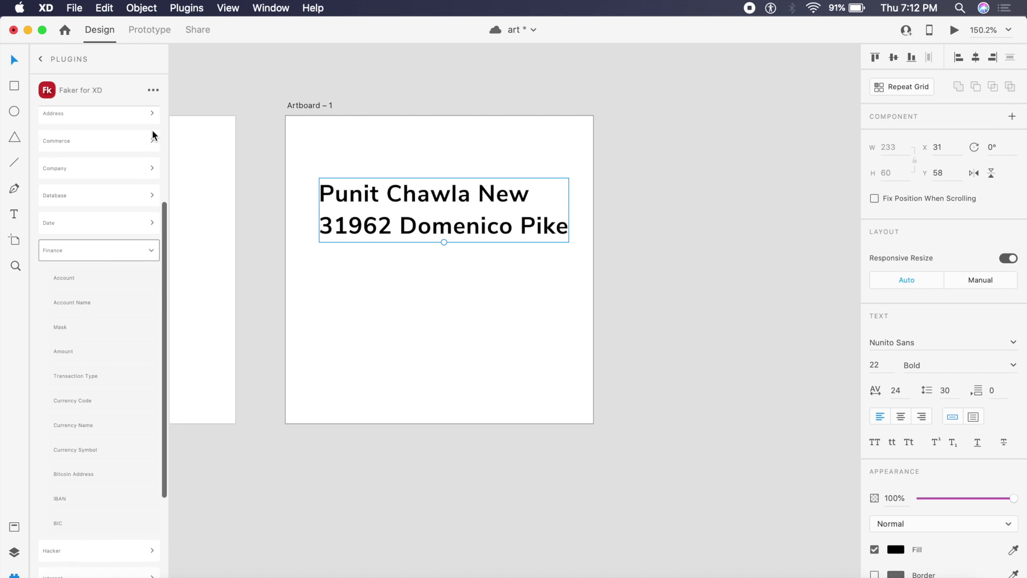
scroll(152, 129, "up", 3)
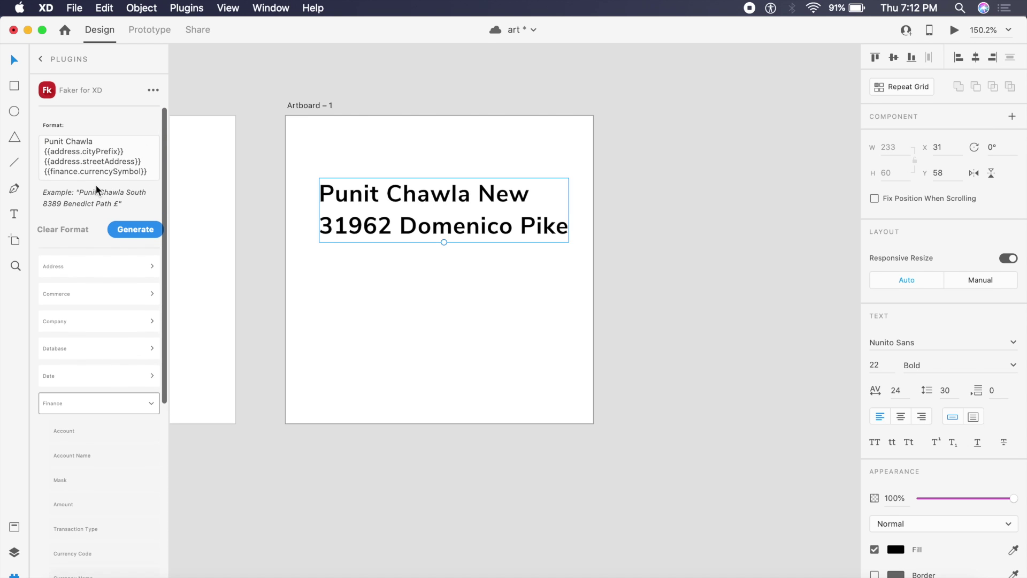
left_click(134, 230)
left_click(134, 230)
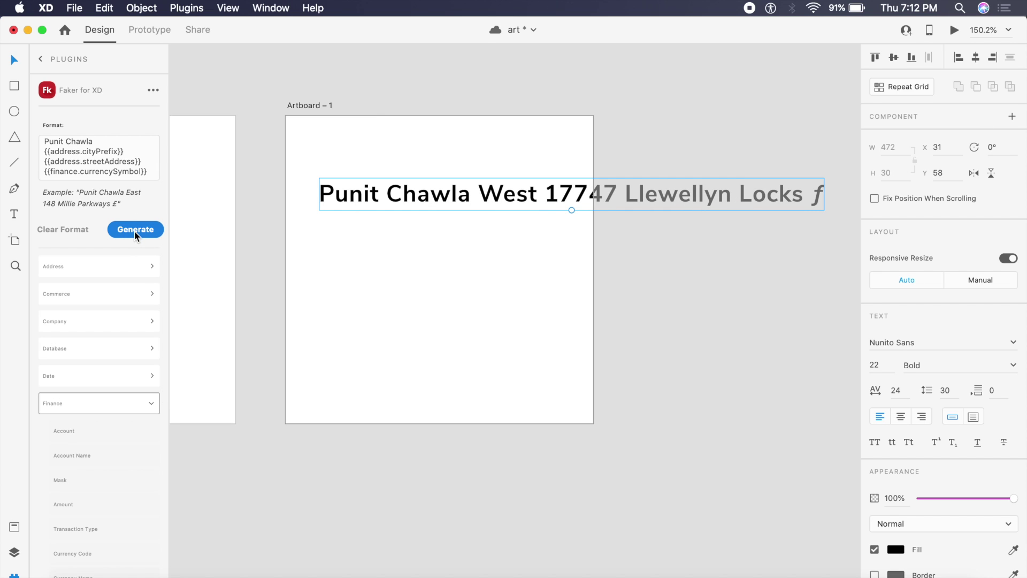
left_click(135, 230)
Move the generated text to about X -245, Y 64 and regenerate its fake data several times.
left_click_drag(600, 183, 306, 190)
left_click(128, 230)
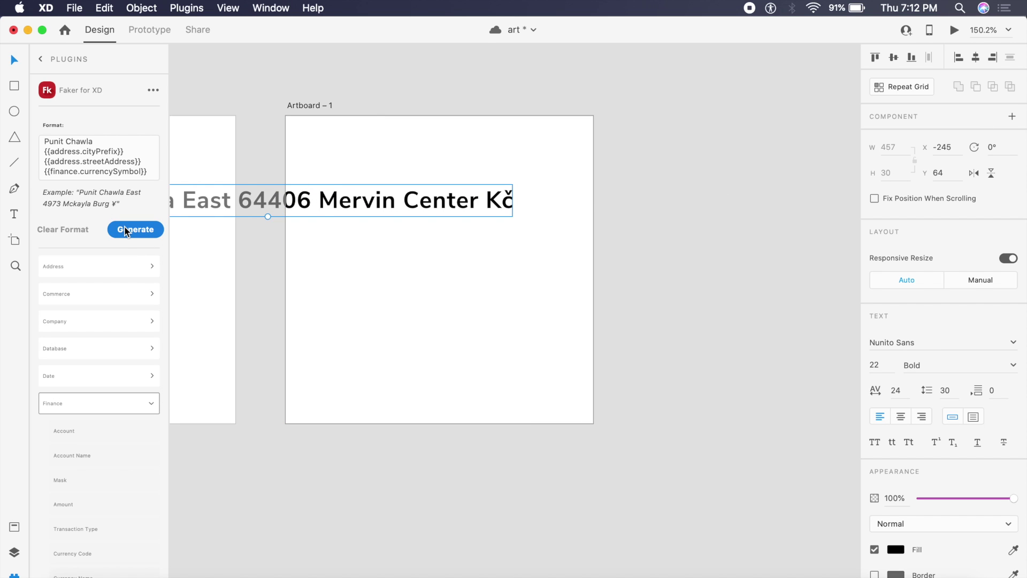
left_click(126, 230)
left_click(125, 230)
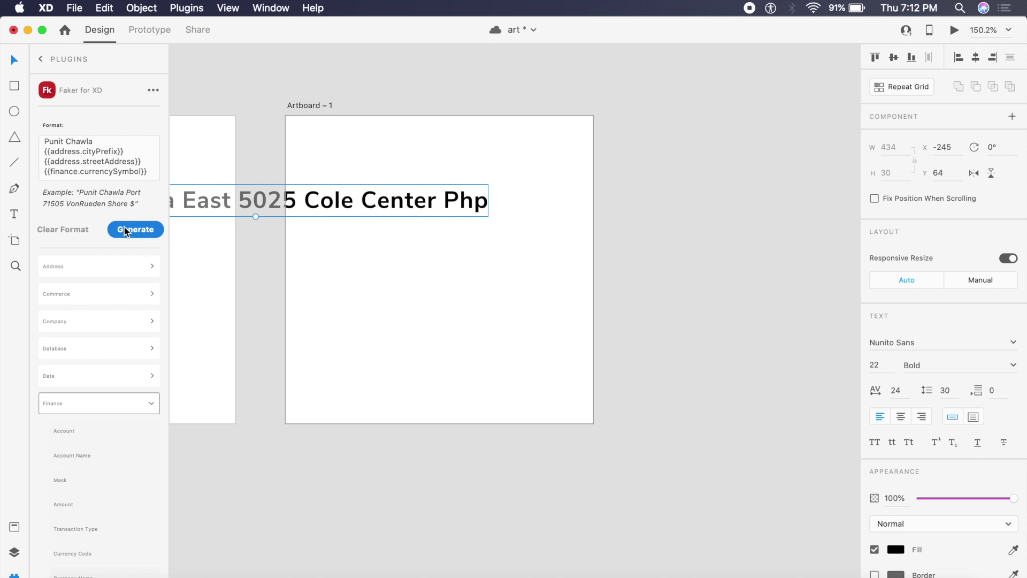
left_click(126, 230)
left_click(126, 230)
left_click(126, 230)
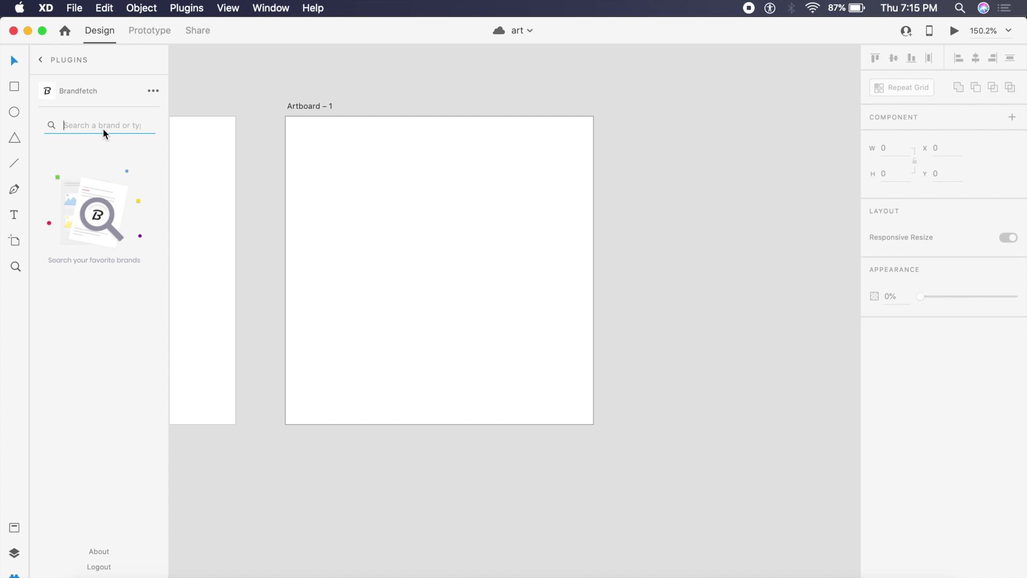
Search Brandfetch for the brand "facebook.com".
type("face")
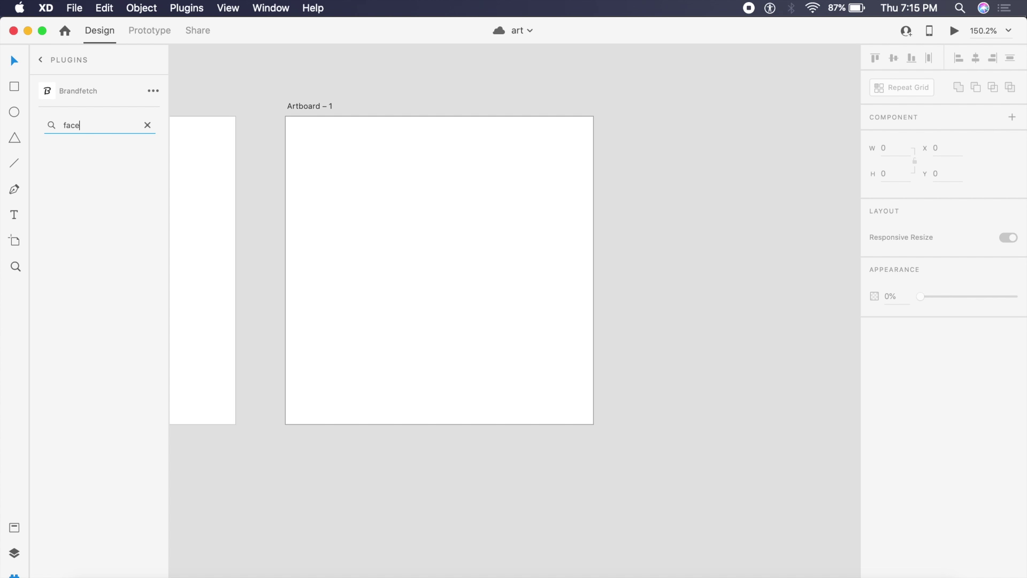
type("book.com")
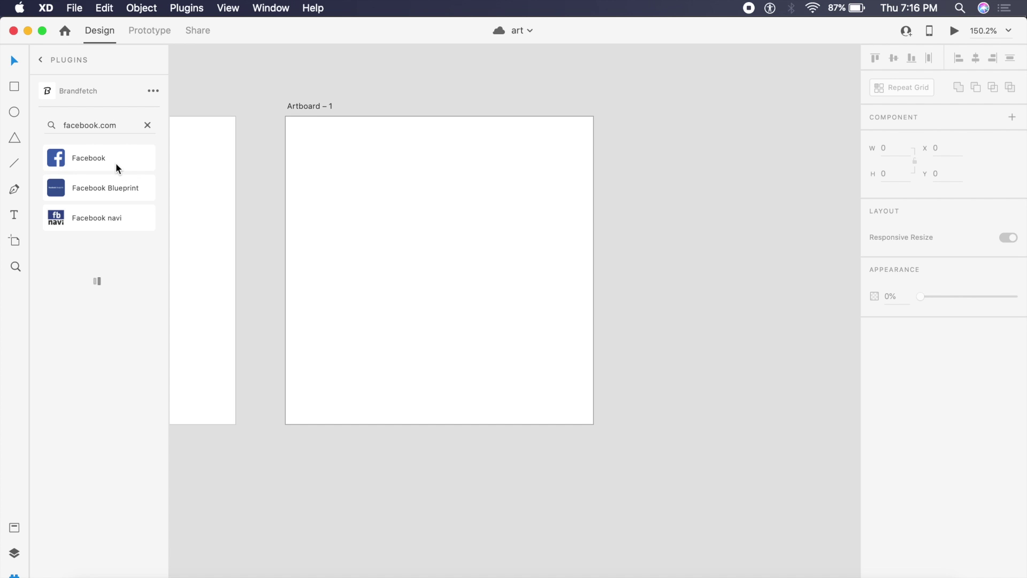
Place Facebook's round logo on Artboard – 1 at 50 × 50, about X 16, Y 11, and add the FACEBOOK wordmark beside it.
left_click(85, 158)
mouse_move(119, 287)
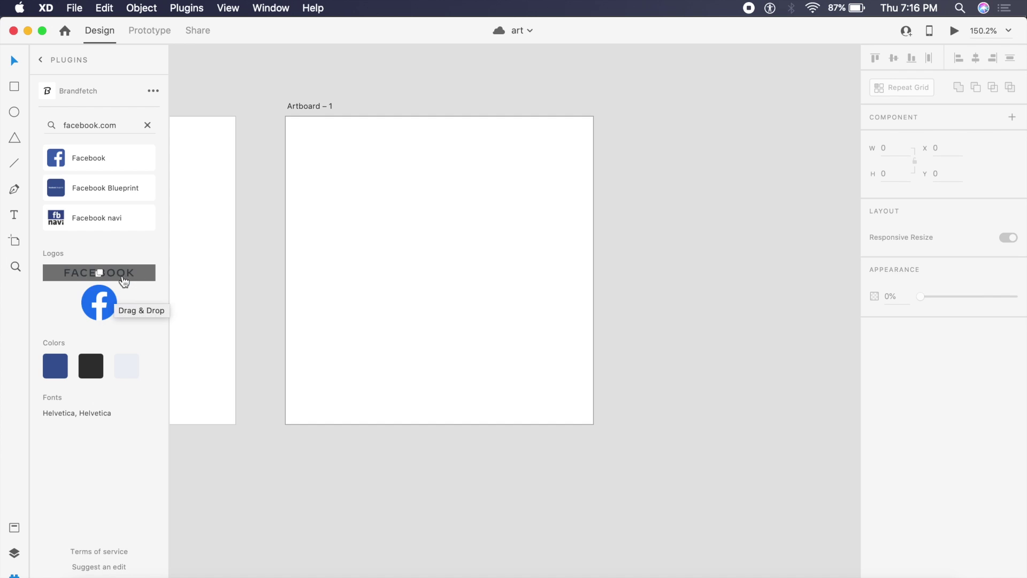
left_click_drag(114, 289, 435, 200)
left_click_drag(593, 332, 410, 217)
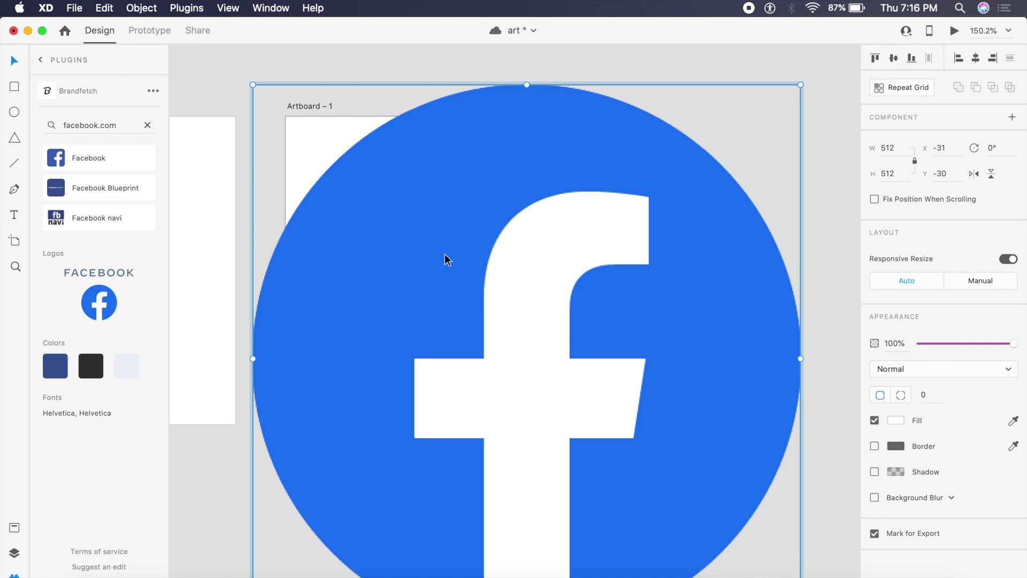
scroll(447, 260, "down", 5)
left_click_drag(666, 488, 378, 200)
scroll(378, 199, "up", 5)
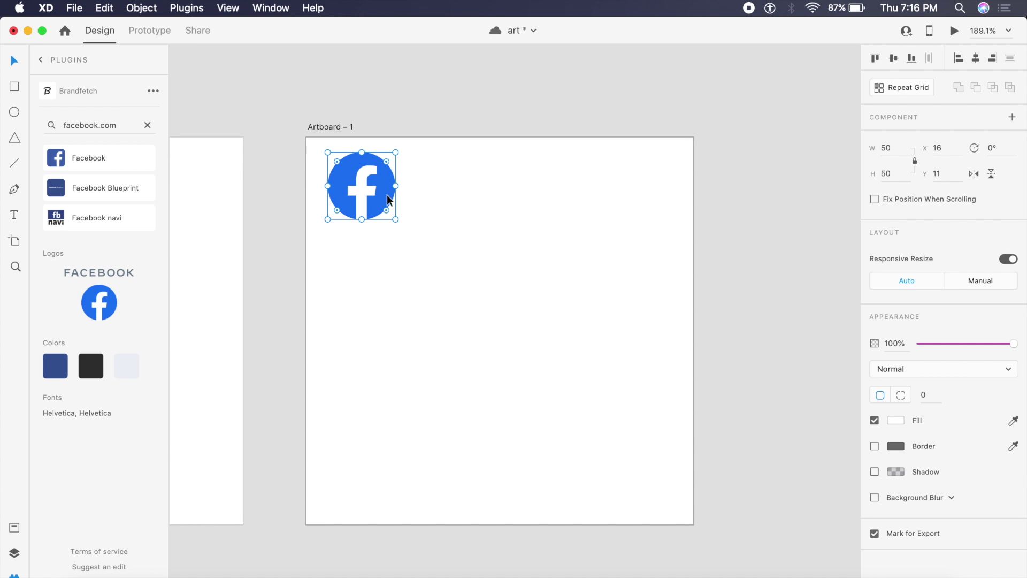
left_click_drag(126, 268, 467, 178)
left_click(421, 299)
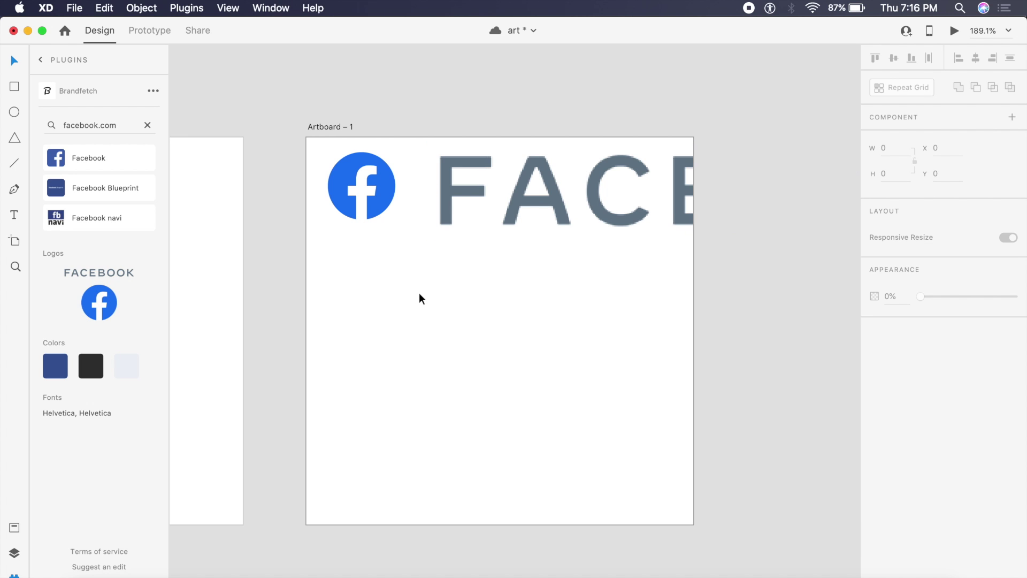
Apply Facebook's dark blue brand color to the angry face icon on Artboard – 2 and the pale blue-grey one to the cloud icon.
scroll(421, 299, "left", 10)
left_click(442, 291)
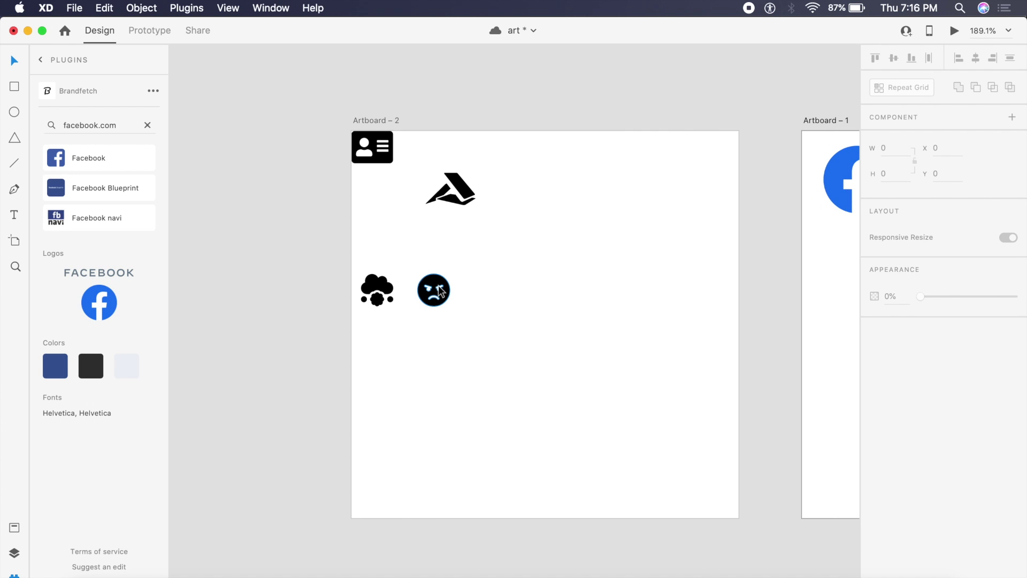
scroll(442, 291, "up", 3)
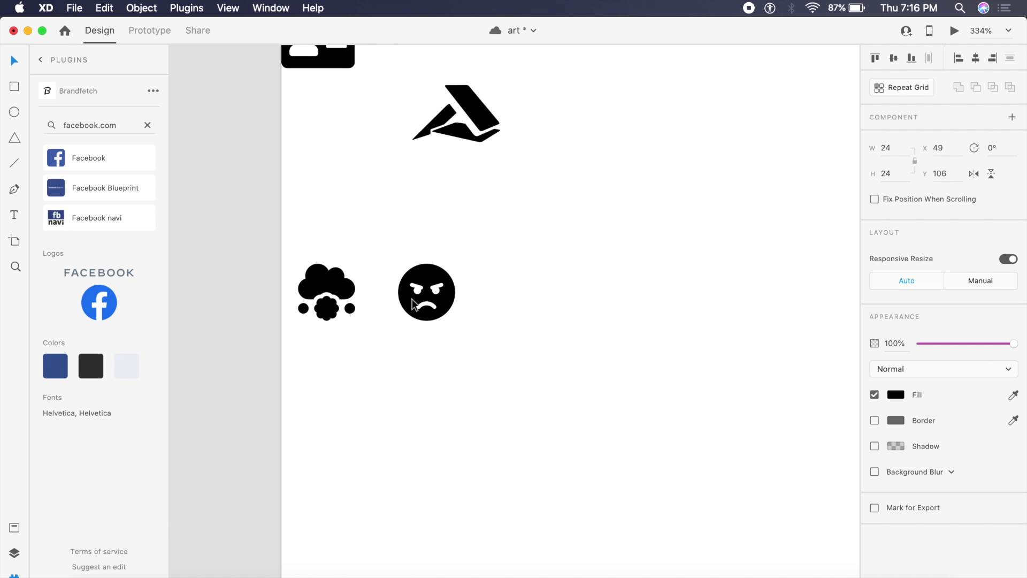
left_click(62, 368)
left_click(299, 299)
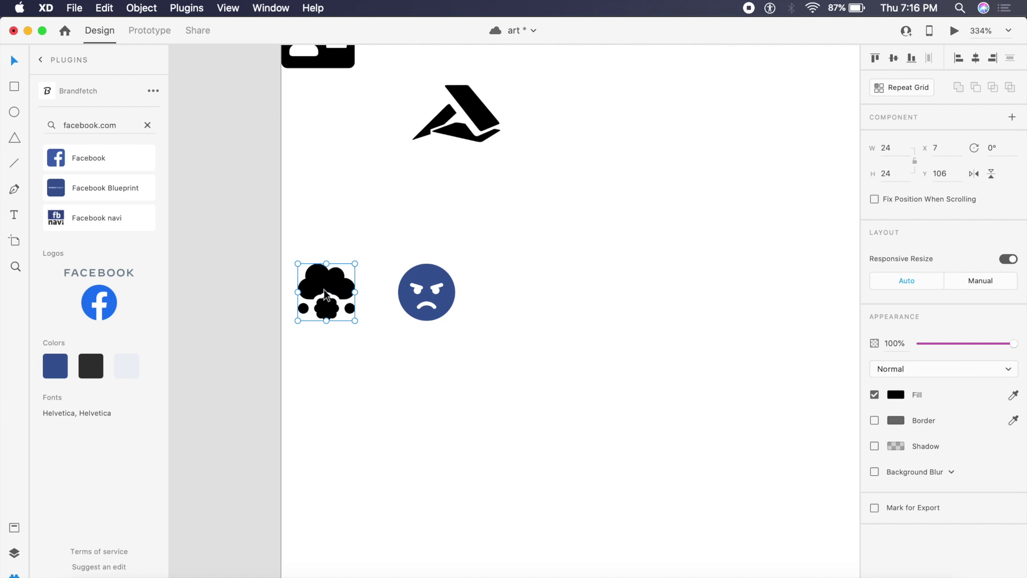
left_click(127, 368)
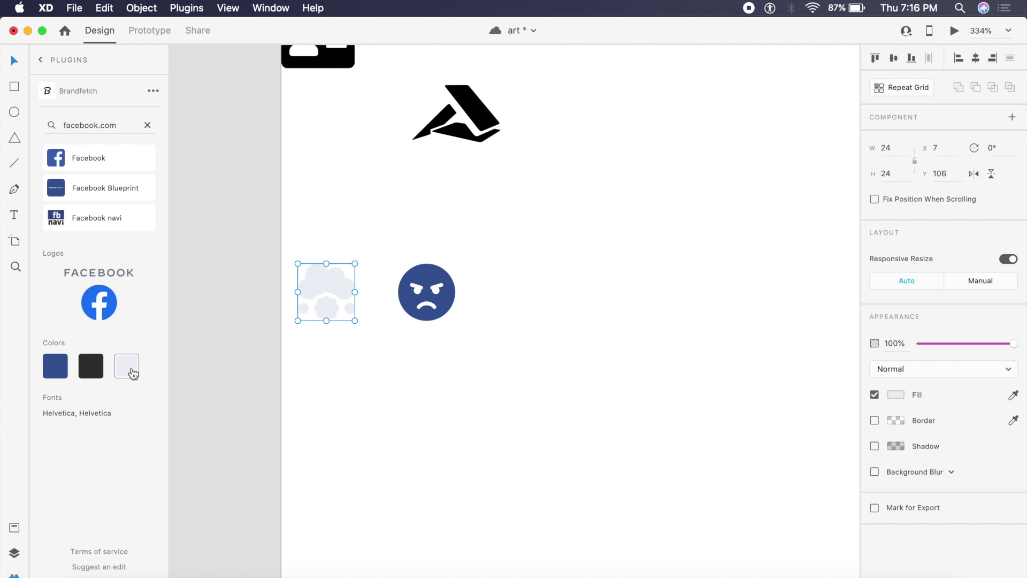
left_click(386, 252)
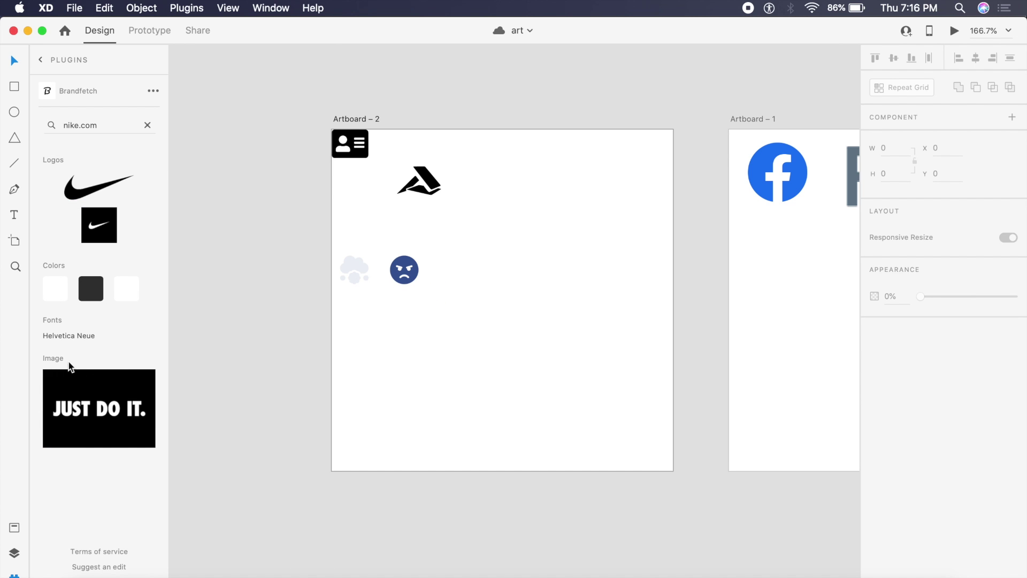
Place Nike's "JUST DO IT." brand image over Artboard – 2 and delete it again.
left_click_drag(121, 415, 205, 139)
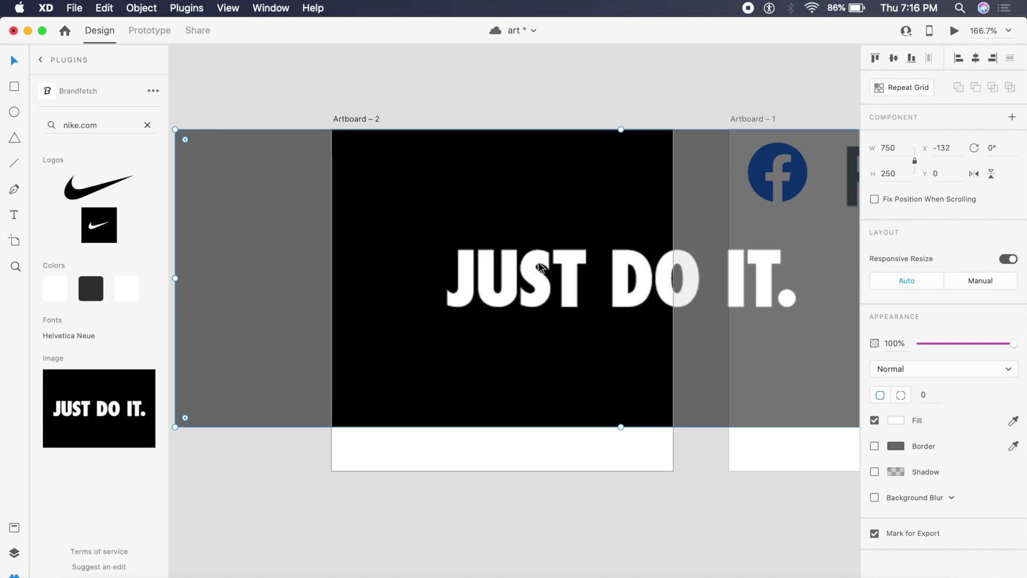
key("Delete")
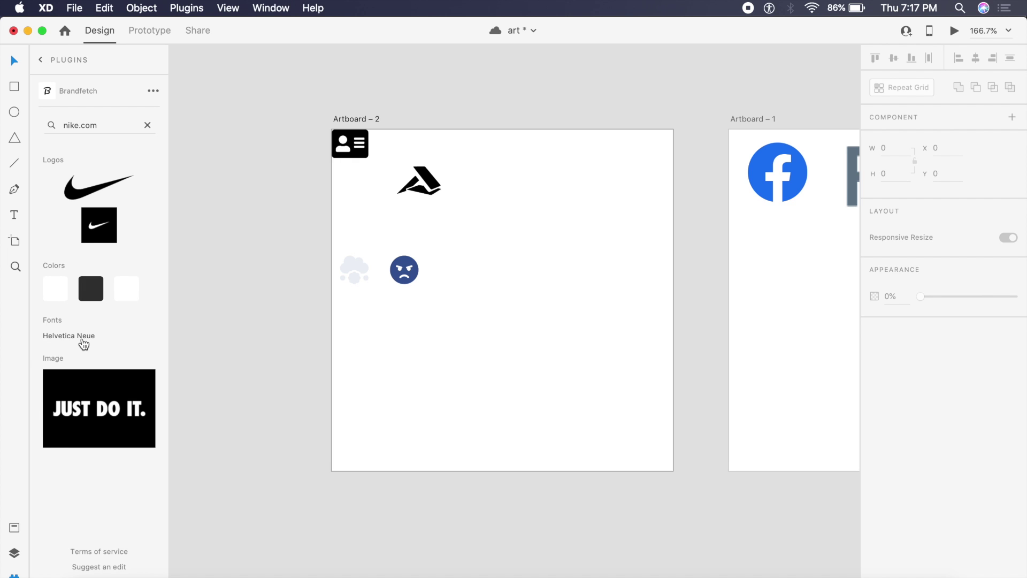
Set up a cyan note in the Stickies plugin with the text "Complete homepage design".
scroll(233, 252, "right", 15)
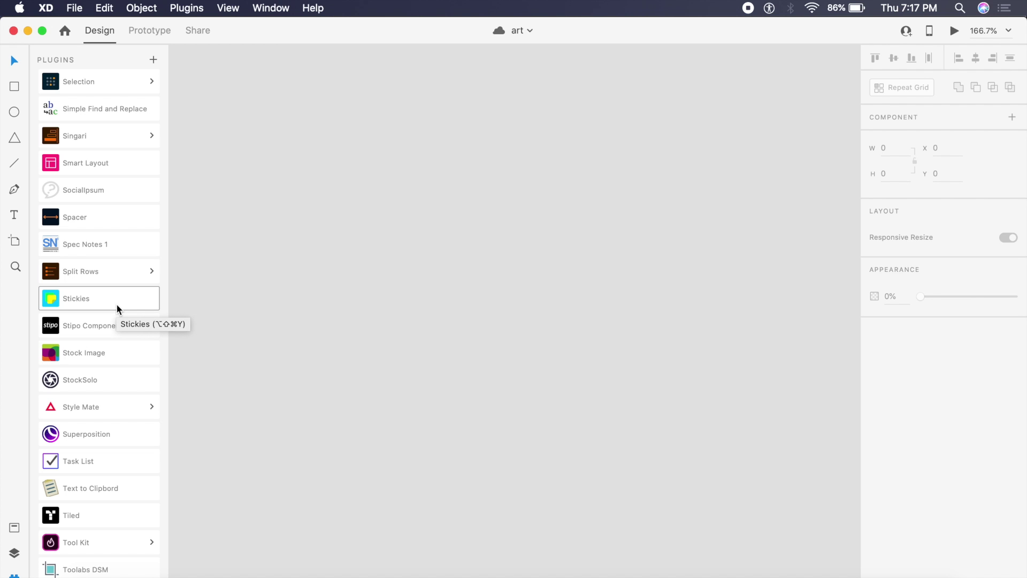
left_click(84, 300)
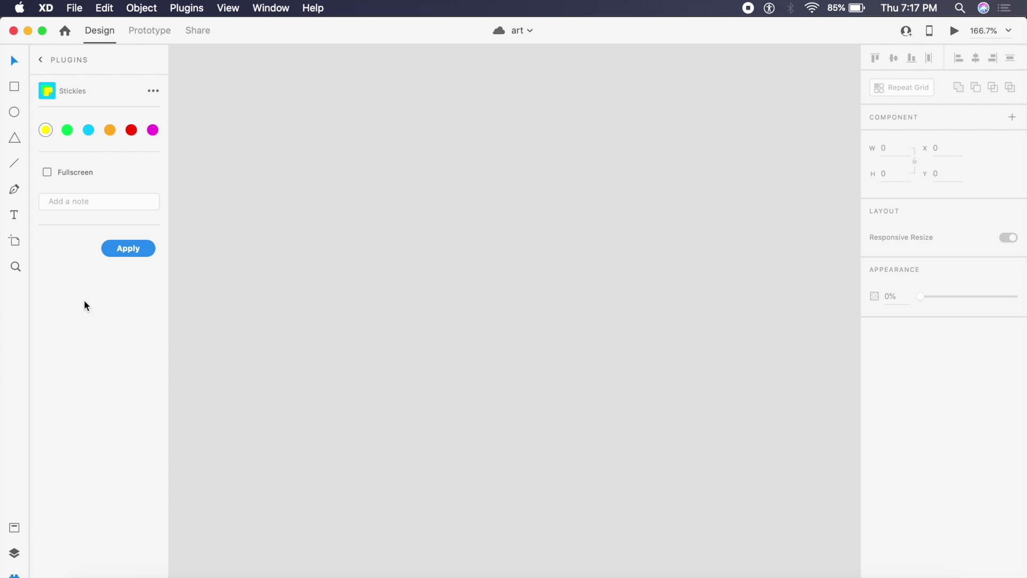
left_click(89, 130)
left_click(115, 200)
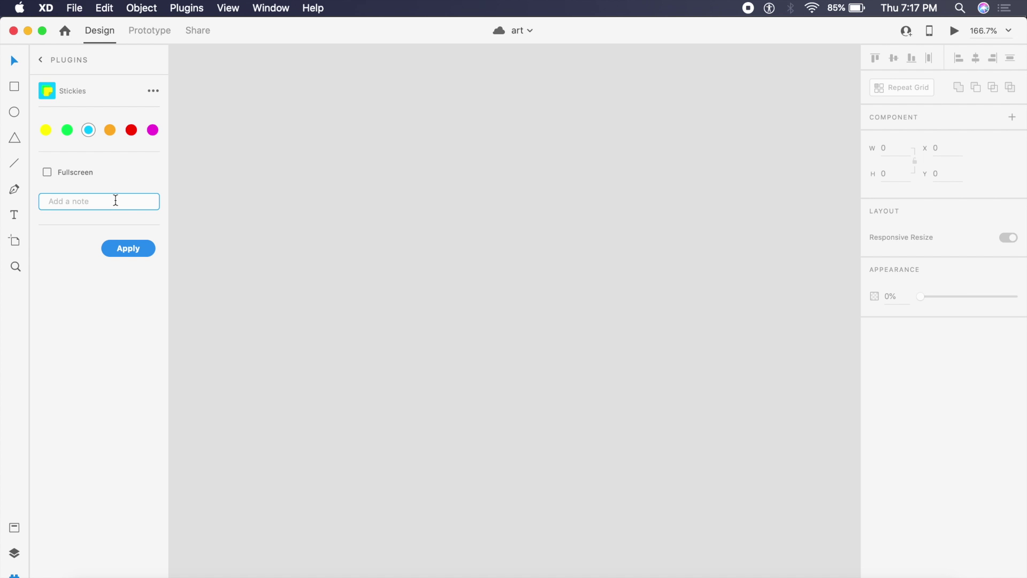
type("Complete homepa")
type("ge design")
key("Return")
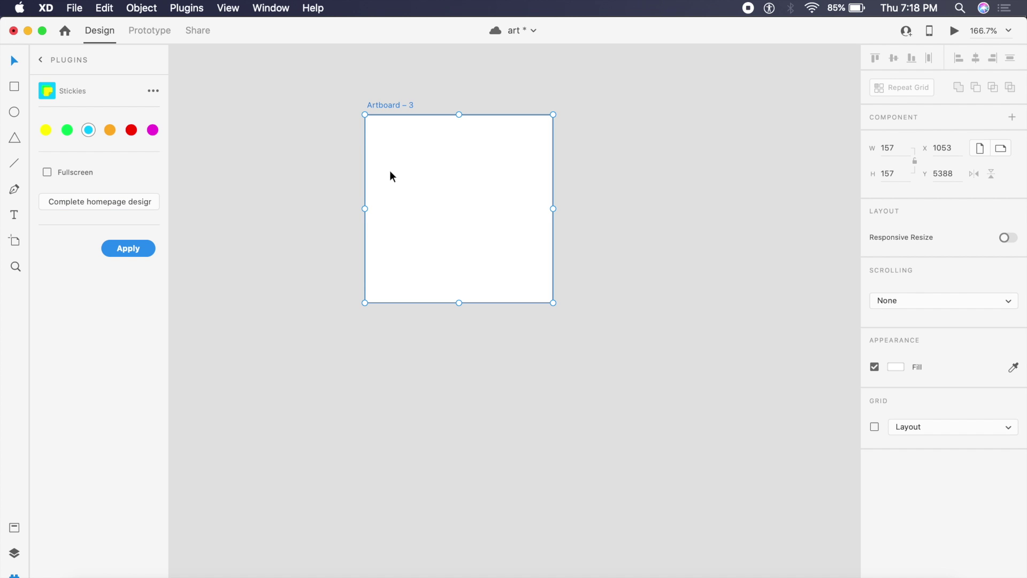
Apply the sticky note to Artboard – 3 and move it outside the artboard to about X 1268, Y 5381.
left_click(135, 251)
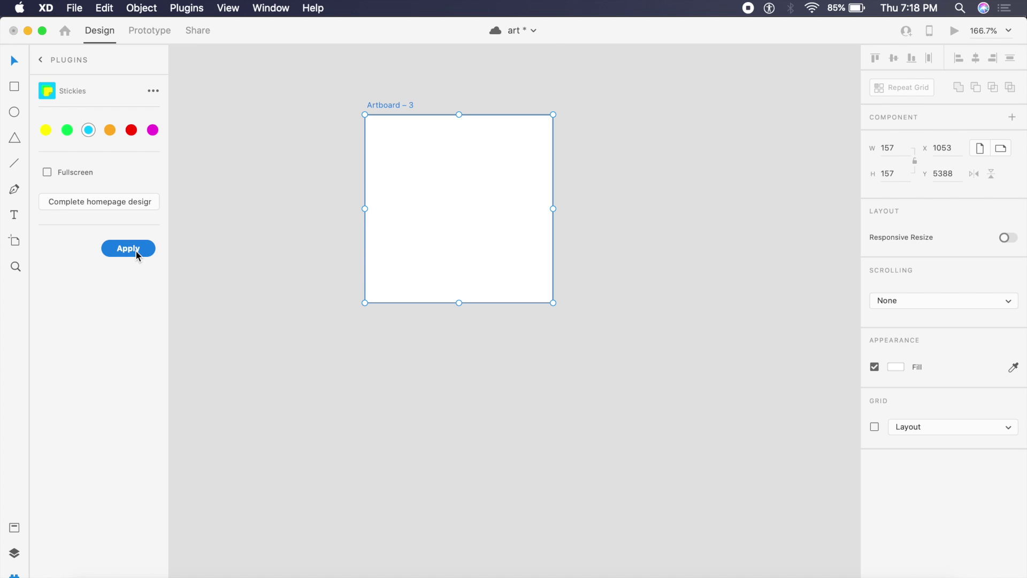
scroll(294, 118, "up", 2)
left_click_drag(427, 117, 722, 234)
scroll(722, 234, "right", 4)
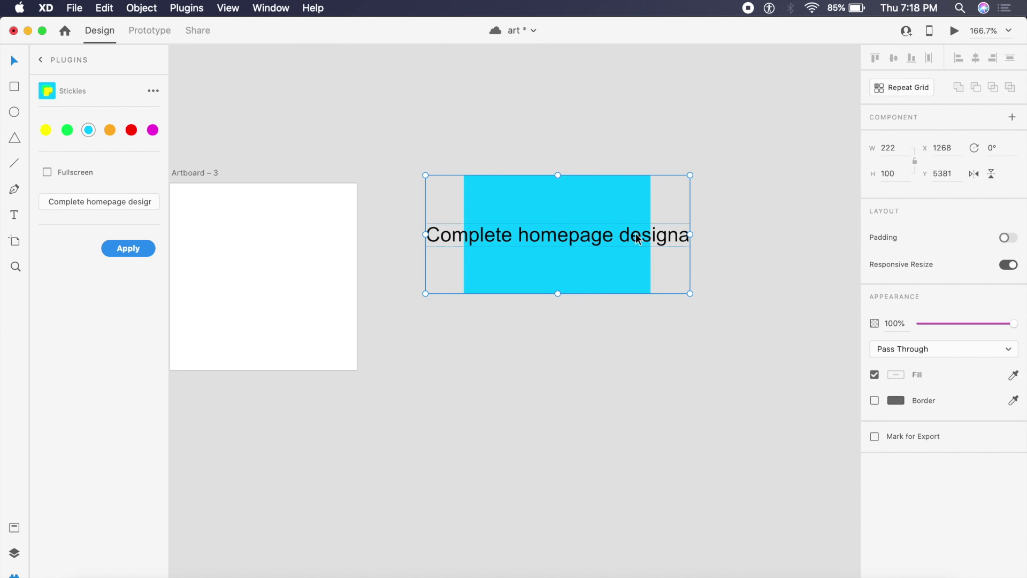
Move the sticky note's text to about X 1318, Y 5408 and break it onto a second line after "homepage".
double_click(580, 239)
left_click_drag(559, 245, 618, 228)
double_click(710, 222)
left_click(673, 224)
key("BackSpace")
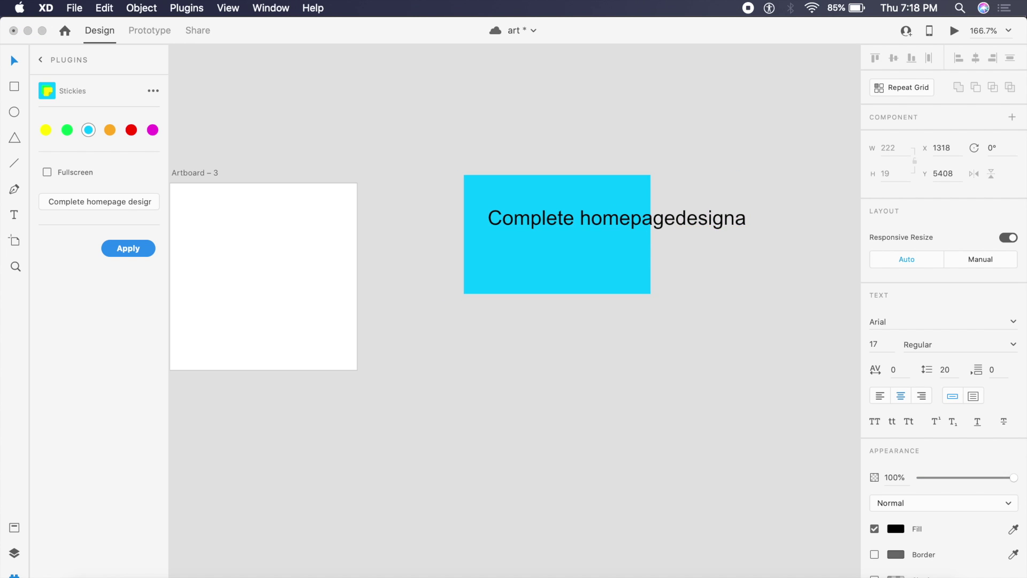
key("Return")
key("Escape")
left_click(596, 228)
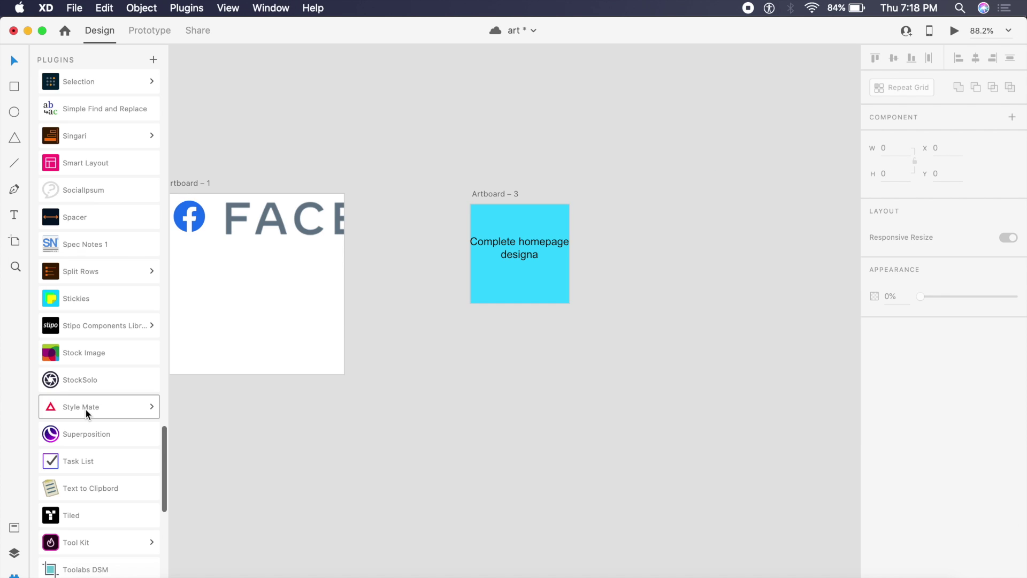
Add the item "Complete stuff" in the Task List plugin and mark it as done.
left_click(111, 464)
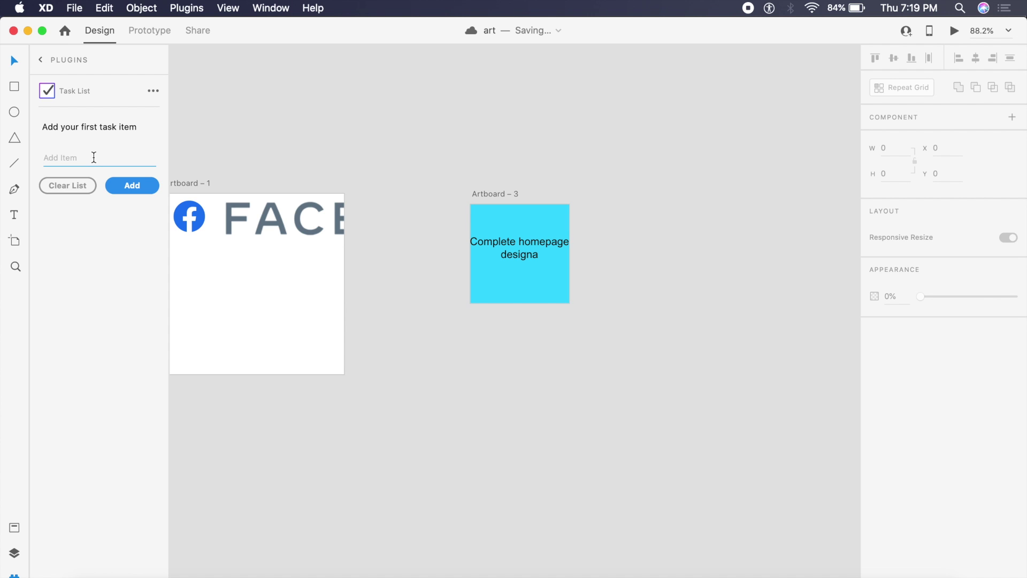
type("Compke")
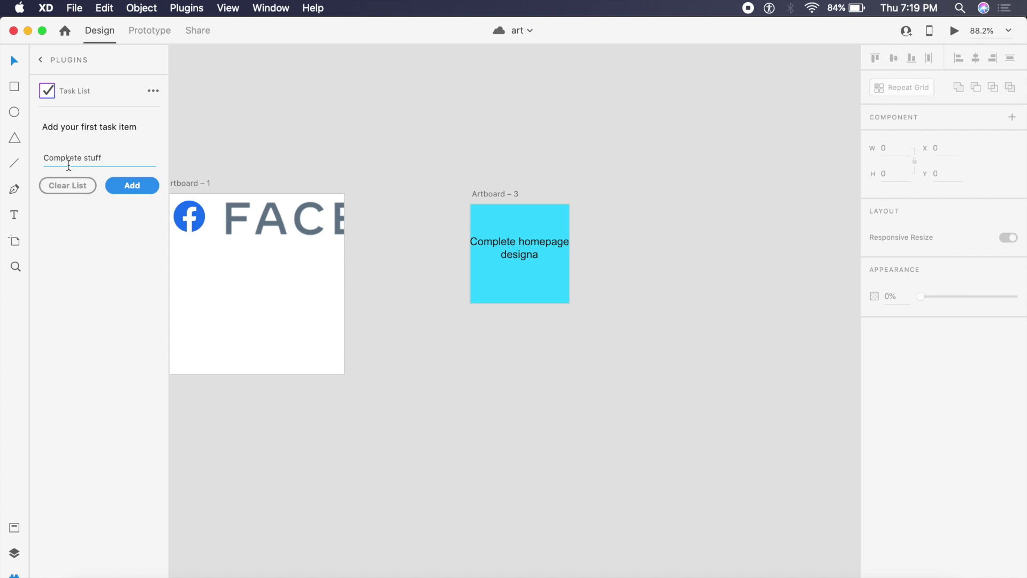
key("BackSpace")
left_click(131, 184)
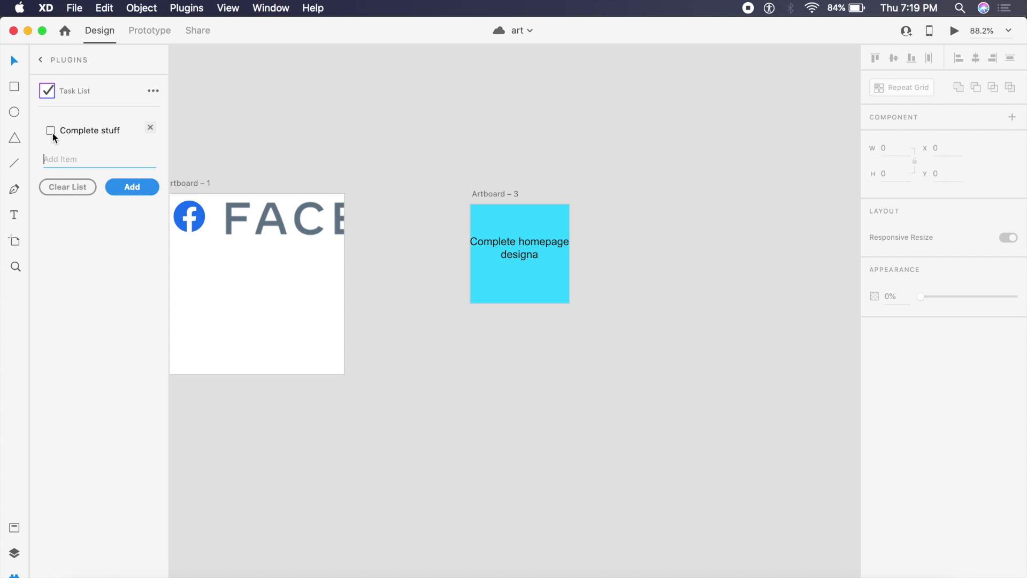
left_click(51, 132)
Insert the Card Sorting brainstorming template from the Whiteboard plugin onto the canvas near Artboard – 3.
scroll(497, 426, "right", 5)
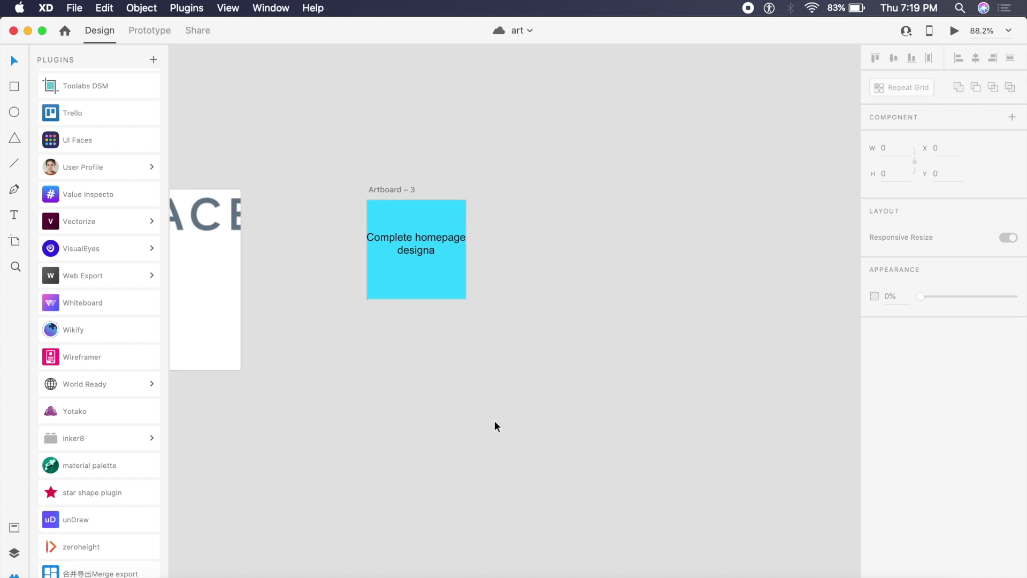
left_click(76, 313)
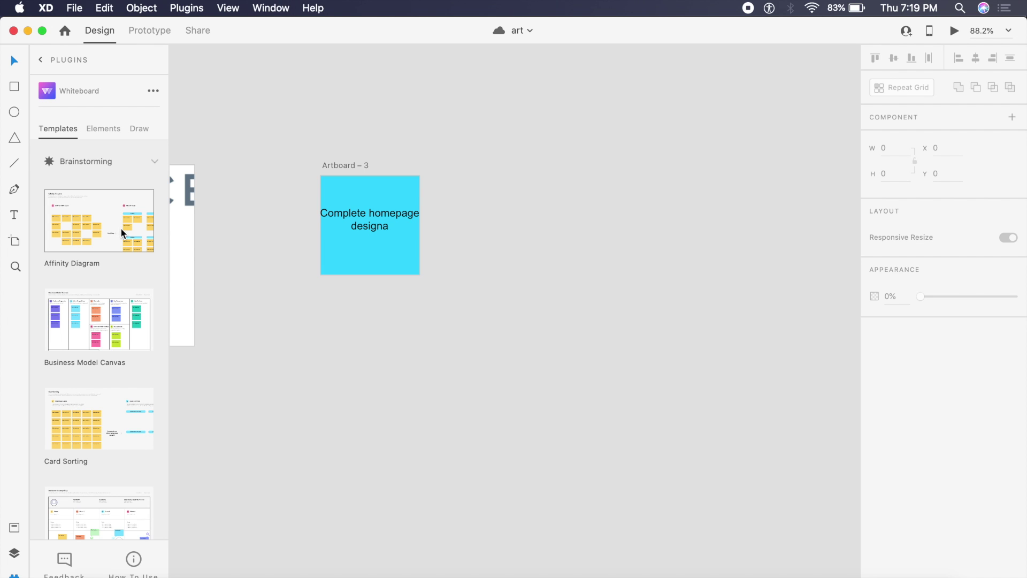
scroll(123, 233, "down", 5)
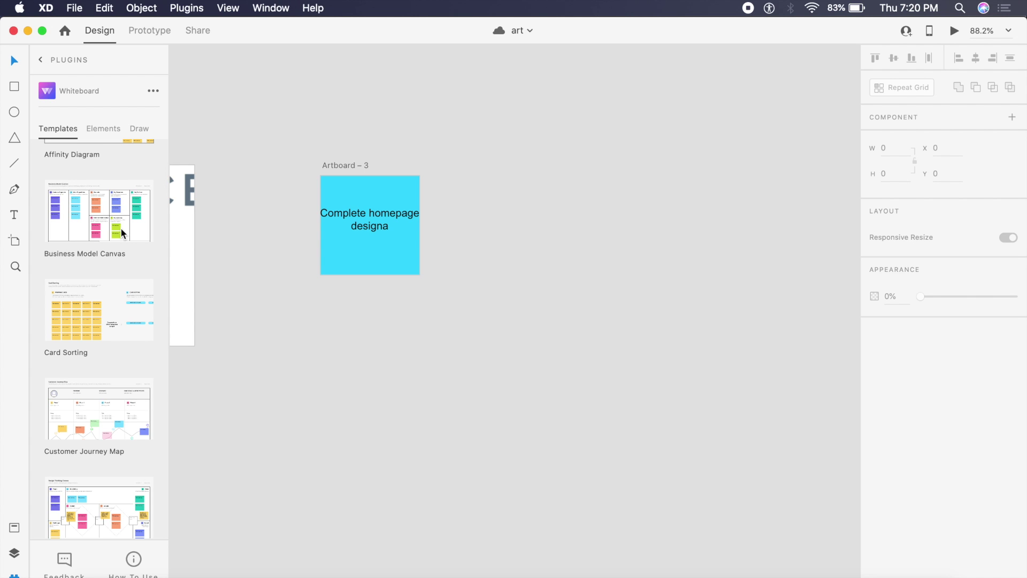
scroll(108, 220, "down", 3)
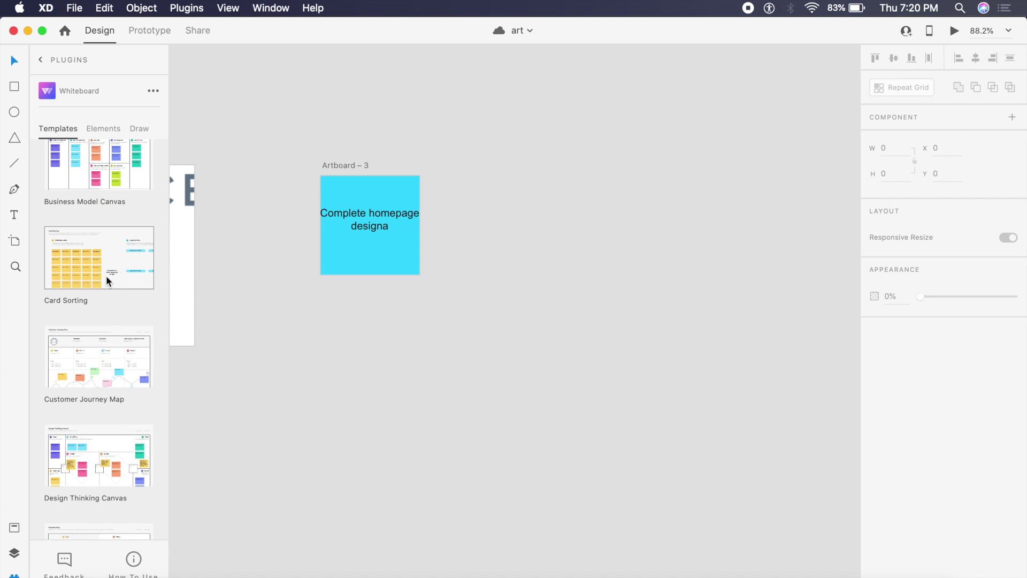
left_click_drag(109, 281, 373, 350)
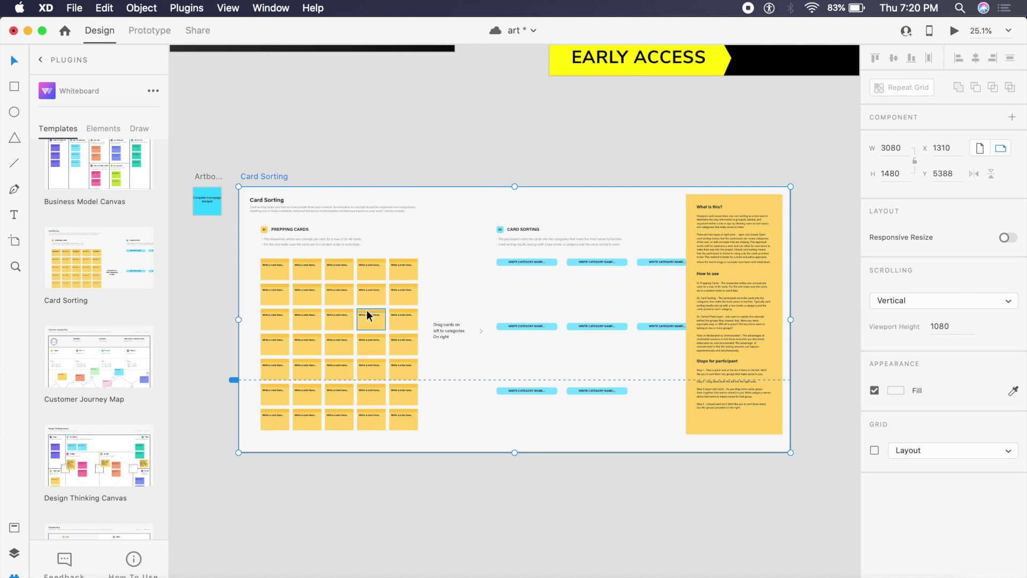
Replace the text of the first note card under Prepping Cards with several lines of random filler characters.
left_click(260, 172)
scroll(321, 163, "up", 5)
scroll(321, 163, "down", 5)
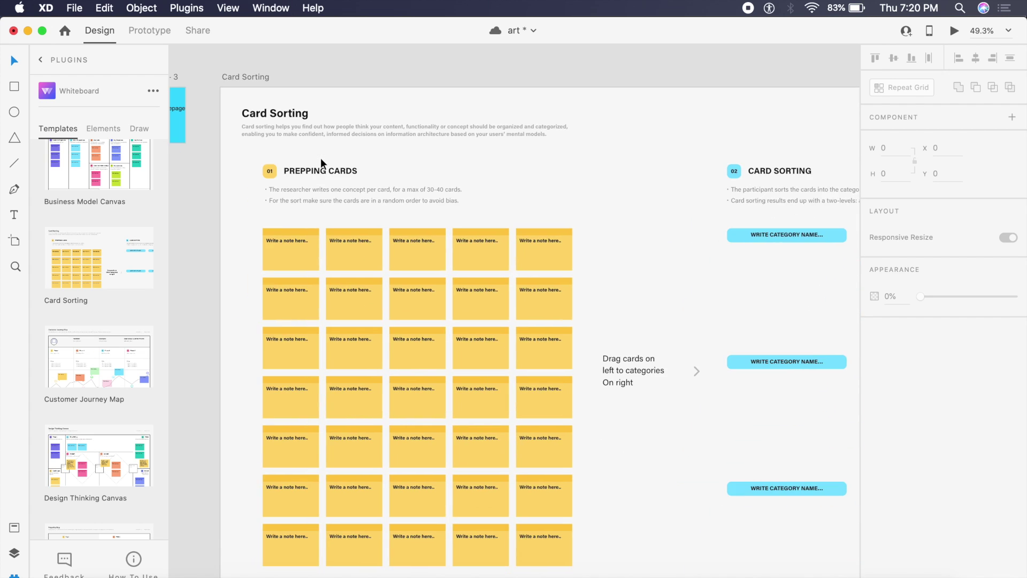
scroll(321, 163, "up", 4)
left_click(270, 305)
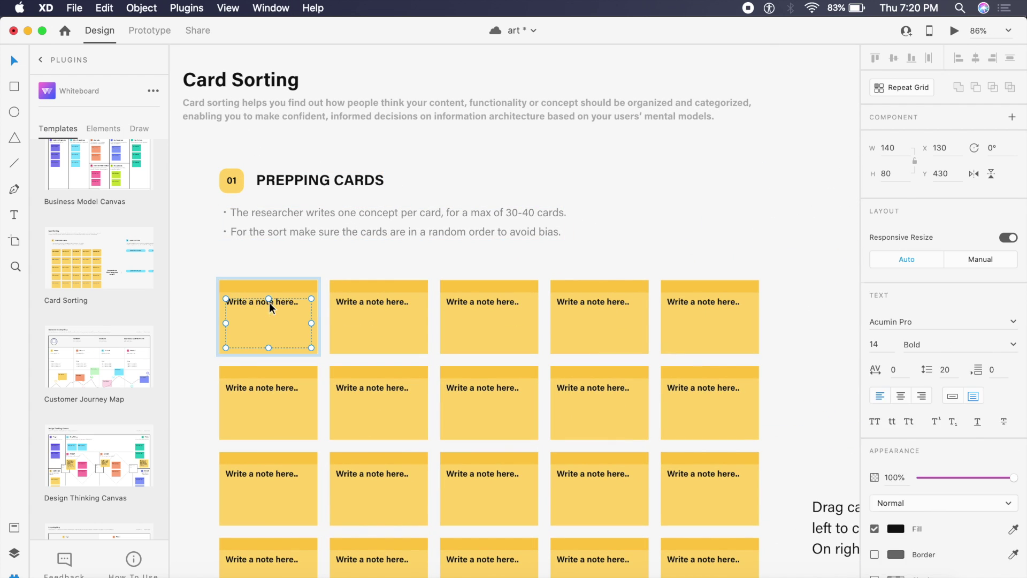
double_click(270, 303)
type("dh deijdemomw")
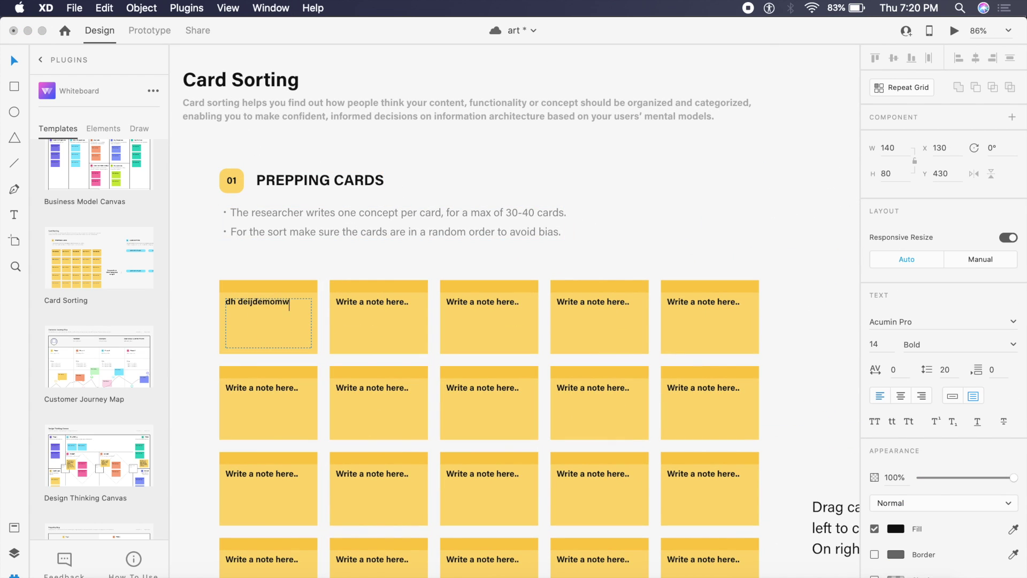
type("nwmweoindewcwudijicjcjcdoxxxemoxdmcdmddxmoxdmxdixdimdximd")
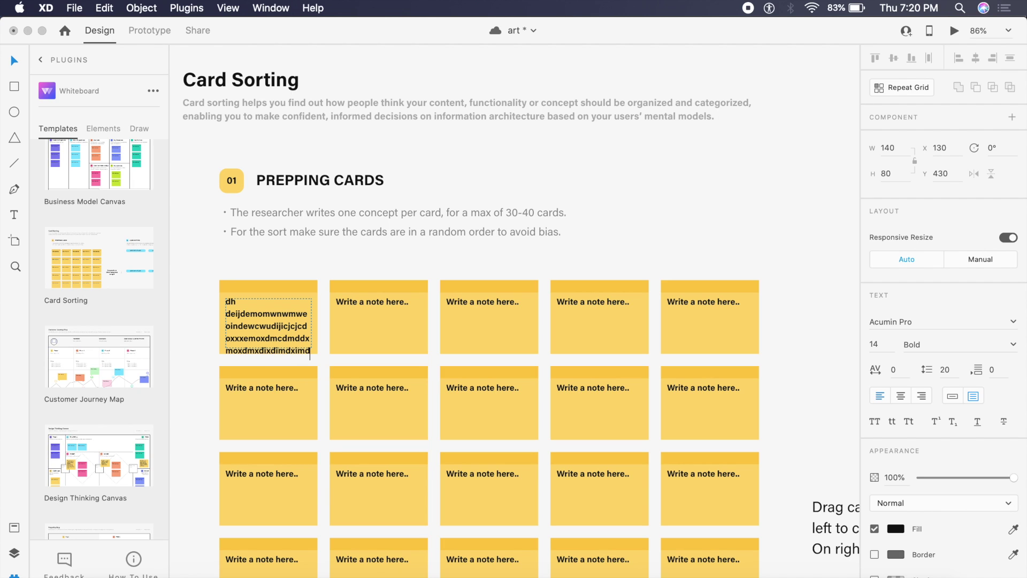
Trim the filler text in the first note card from its end and finish editing it.
key("BackSpace")
key("BackSpace")
key("BackSpace")
key("BackSpace")
key("BackSpace")
key("BackSpace")
key("BackSpace")
key("BackSpace")
key("BackSpace")
key("BackSpace")
key("BackSpace")
key("BackSpace")
key("BackSpace")
key("BackSpace")
key("BackSpace")
key("Escape")
key("Escape")
Move two blank note cards from the prepping grid under the first two category headings in the top Card Sorting row.
scroll(563, 251, "right", 15)
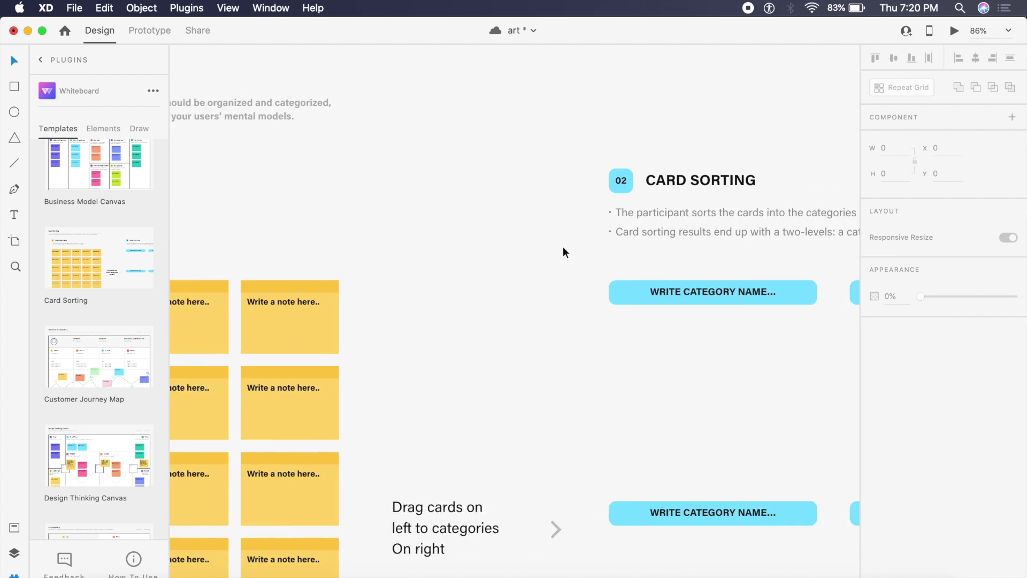
scroll(563, 251, "down", 5)
scroll(566, 247, "left", 5)
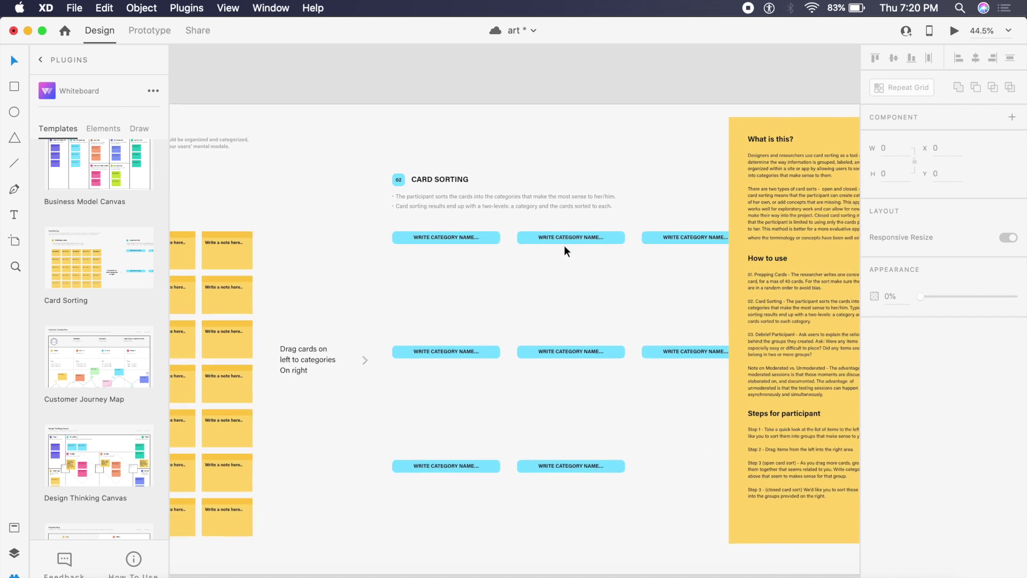
left_click_drag(274, 229, 481, 269)
left_click_drag(270, 289, 615, 275)
scroll(615, 275, "right", 5)
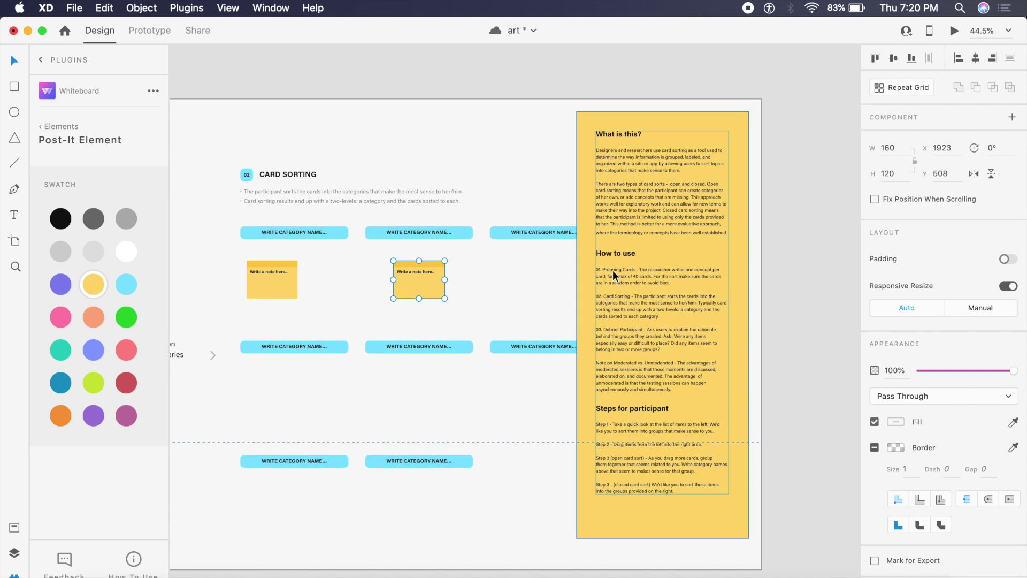
scroll(615, 275, "up", 5)
scroll(615, 275, "down", 5)
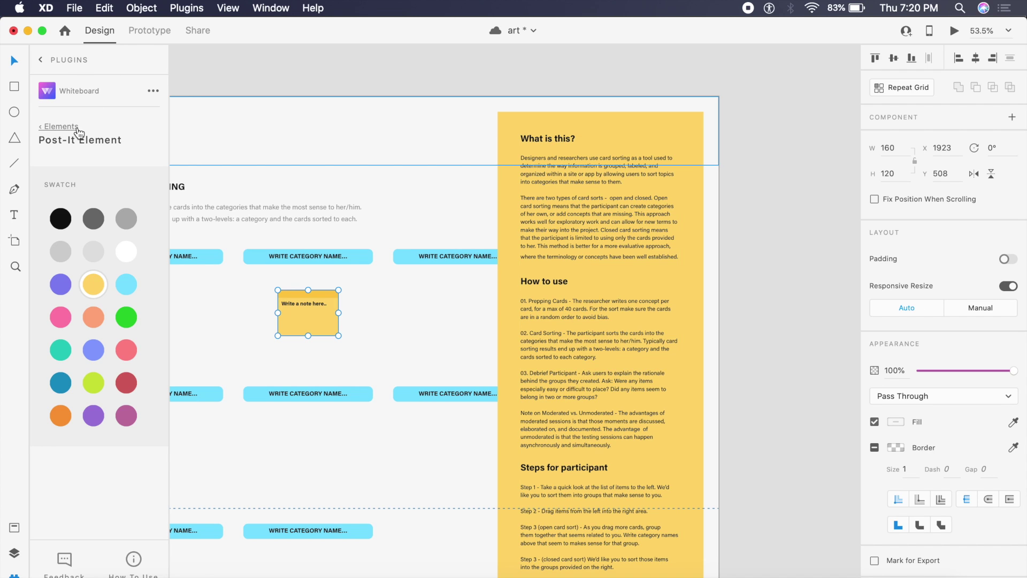
Recolour the note card under the second category heading of the top Card Sorting row bright green.
scroll(273, 267, "left", 5)
left_click(122, 288)
left_click(126, 317)
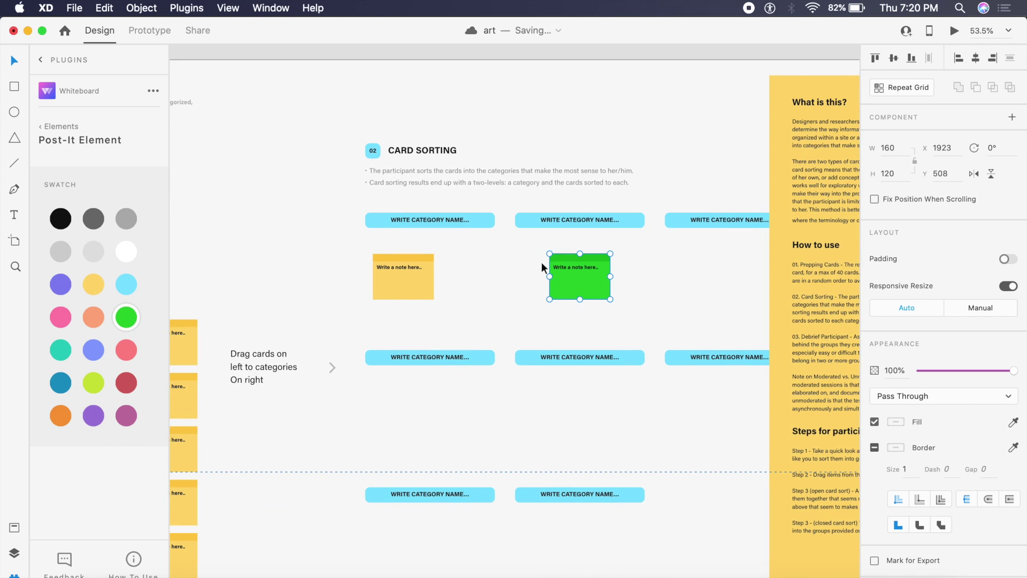
Recolour the uppermost note card in the last column of the prepping grid dark blue.
scroll(281, 367, "left", 4)
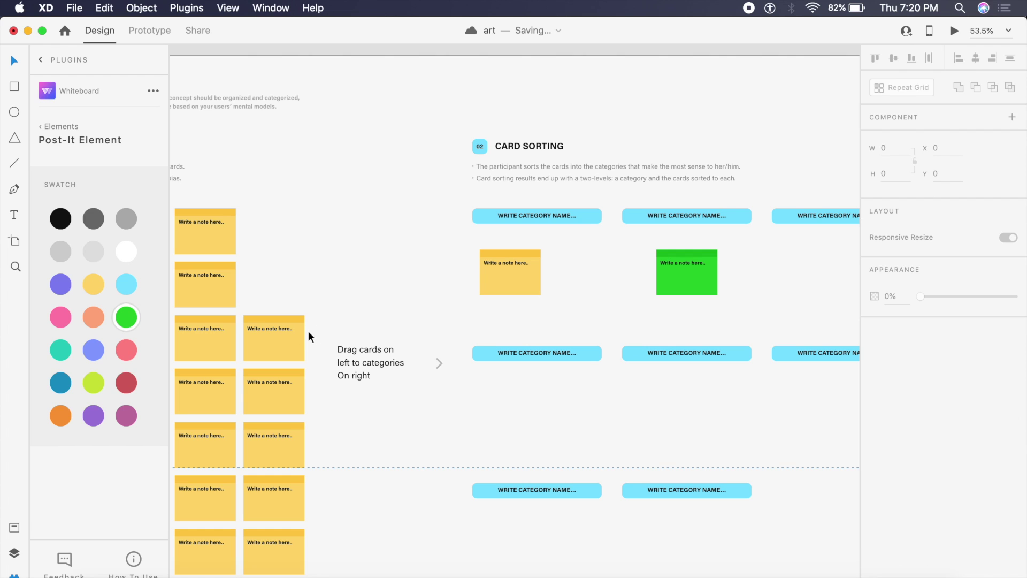
left_click(282, 342)
left_click(126, 350)
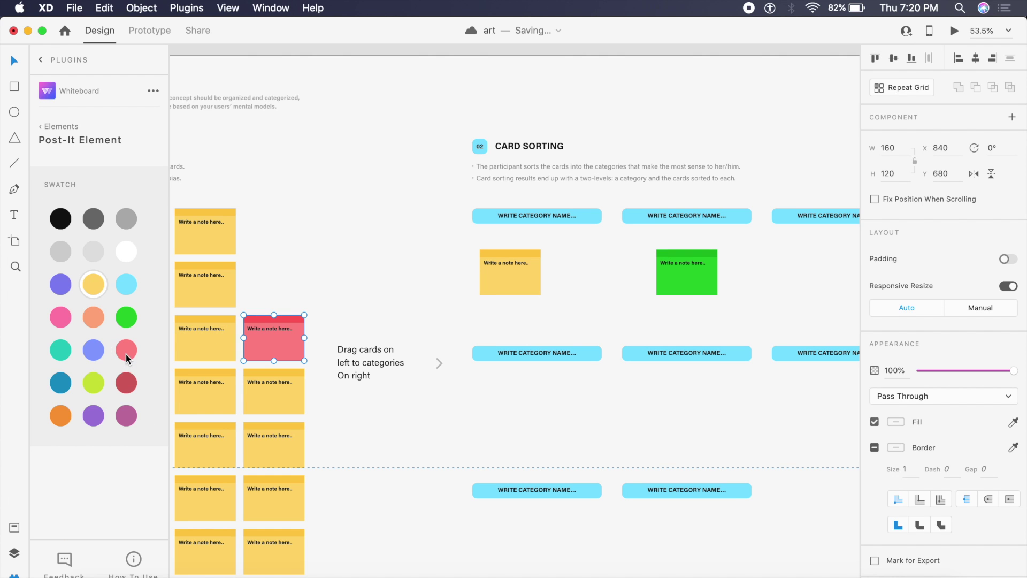
left_click(60, 383)
left_click(312, 277)
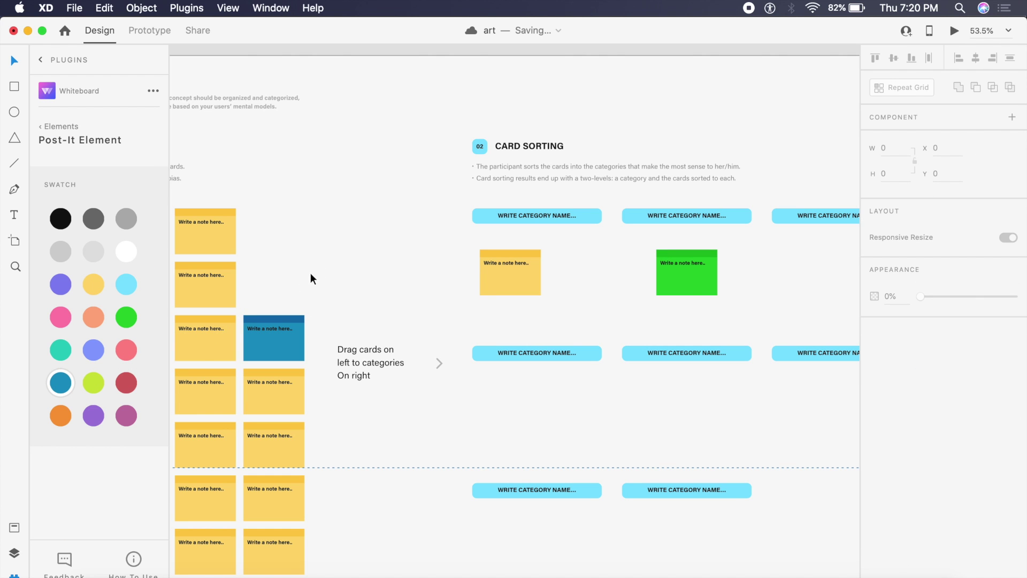
Open the Card Sorting artboard in Whiteboard's drawing mode and draw three black freehand strokes across the cards and categories.
scroll(313, 277, "up", 2)
scroll(313, 277, "down", 4)
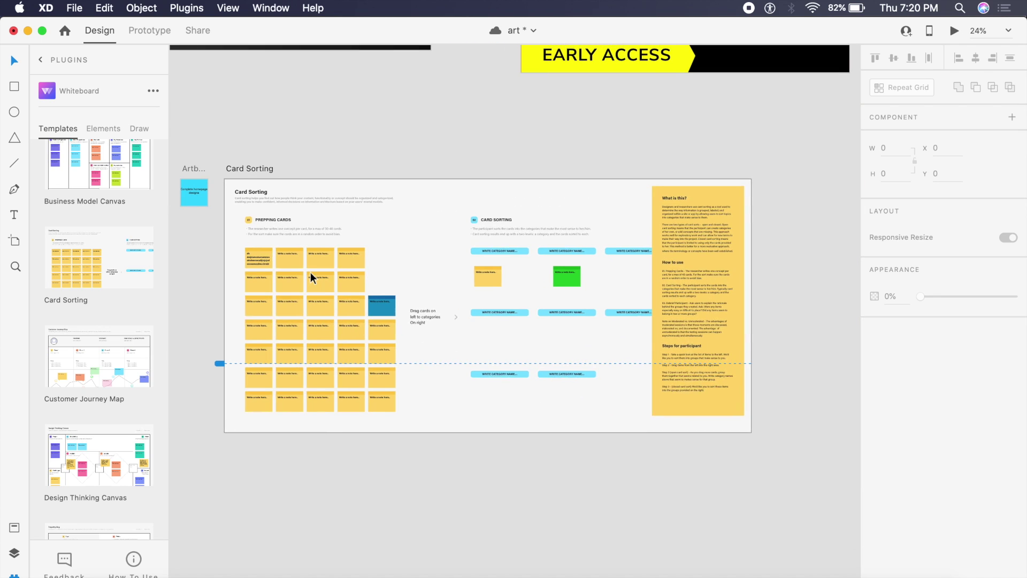
left_click(139, 129)
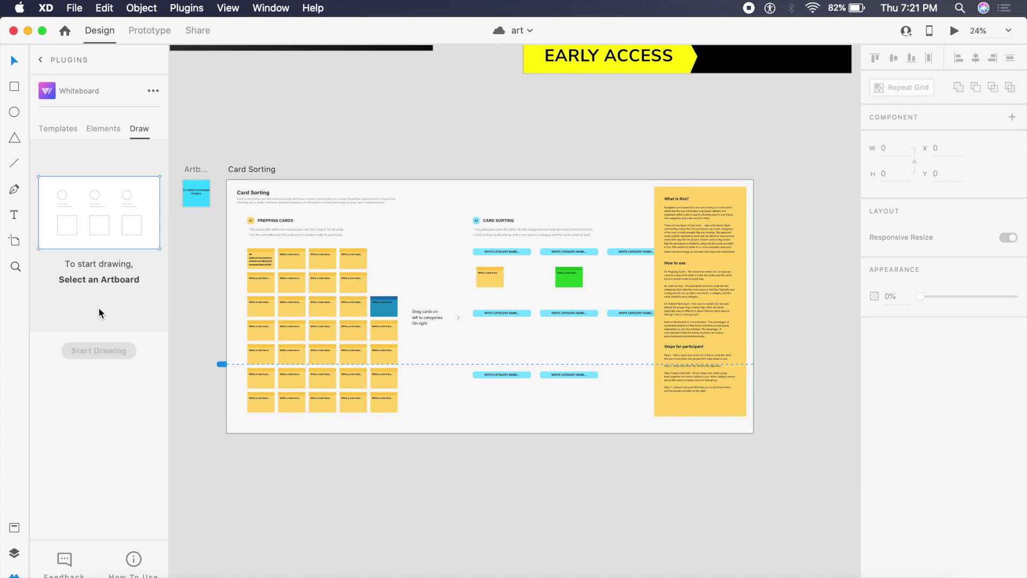
left_click(259, 169)
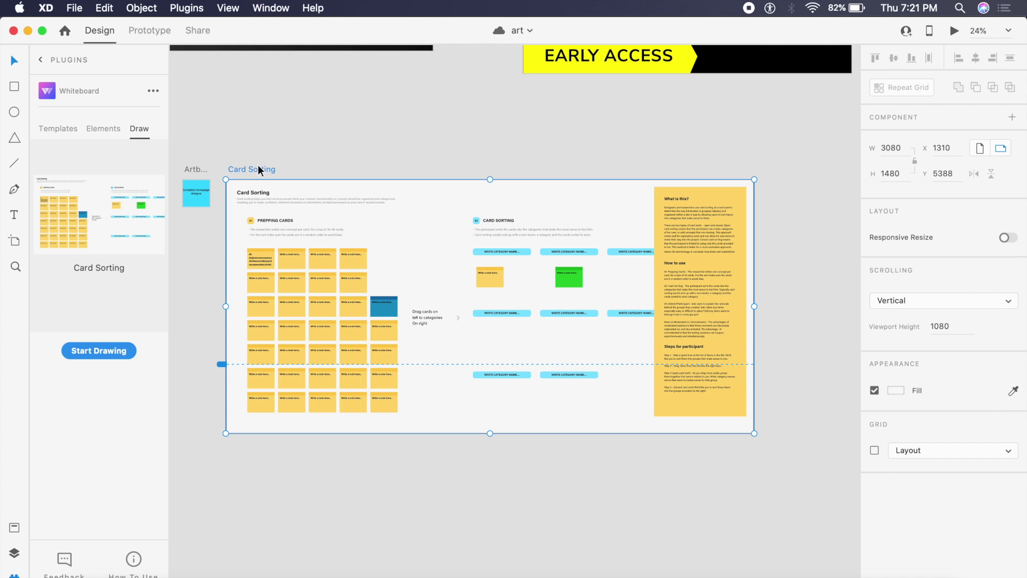
left_click(105, 355)
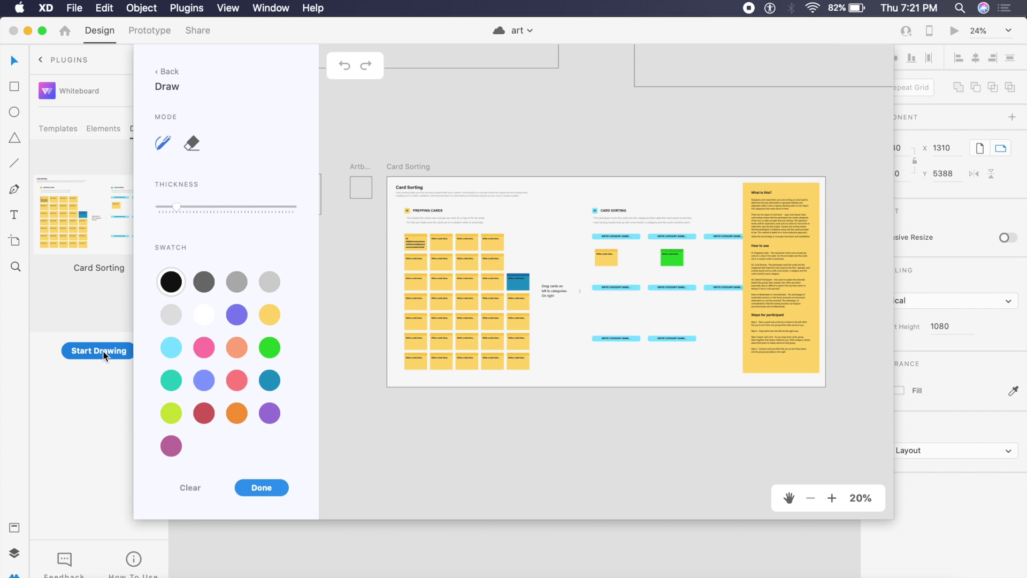
left_click_drag(431, 225, 509, 318)
mouse_move(541, 248)
left_mouse_down()
mouse_move(504, 282)
mouse_move(608, 257)
mouse_move(490, 294)
mouse_move(640, 323)
mouse_move(679, 245)
mouse_move(607, 320)
mouse_move(701, 354)
left_mouse_up()
mouse_move(748, 329)
left_mouse_down()
mouse_move(754, 247)
mouse_move(607, 248)
mouse_move(458, 190)
mouse_move(587, 222)
left_mouse_up()
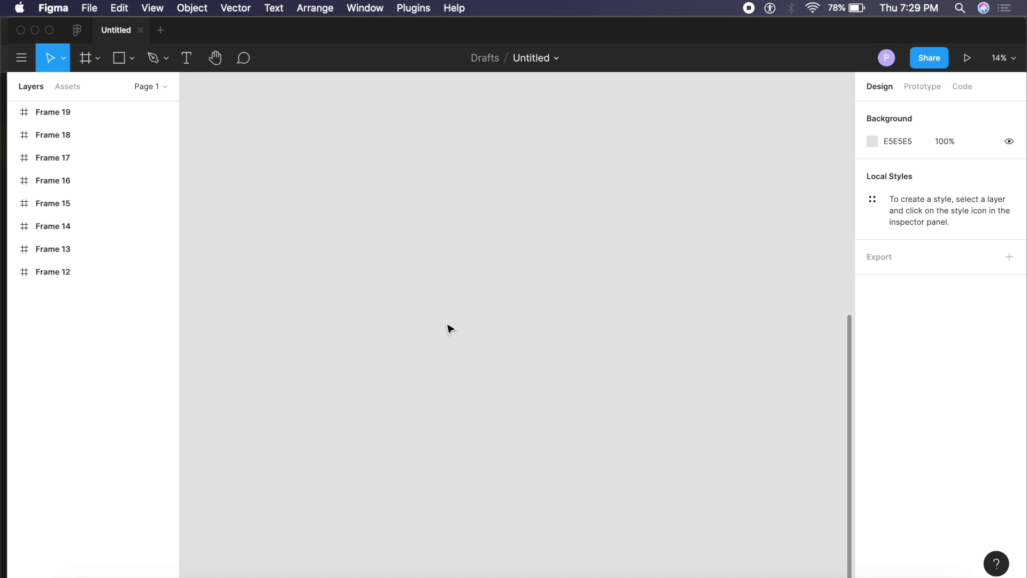
Switch to Figma, launch the Clay Mockups 3D plugin and rotate the iPhone 11 mockup to face the other side.
left_click(21, 58)
mouse_move(122, 249)
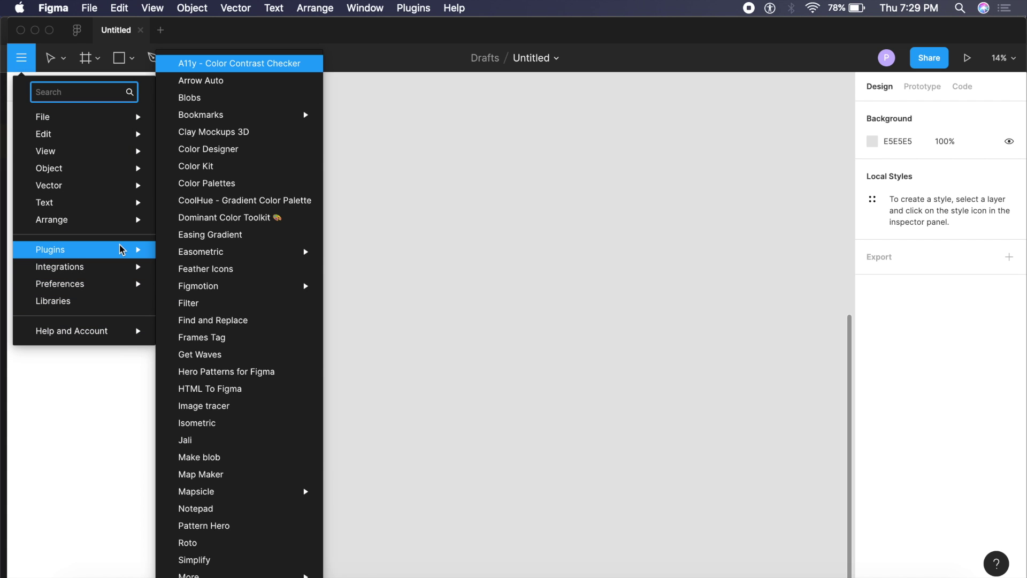
left_click(260, 136)
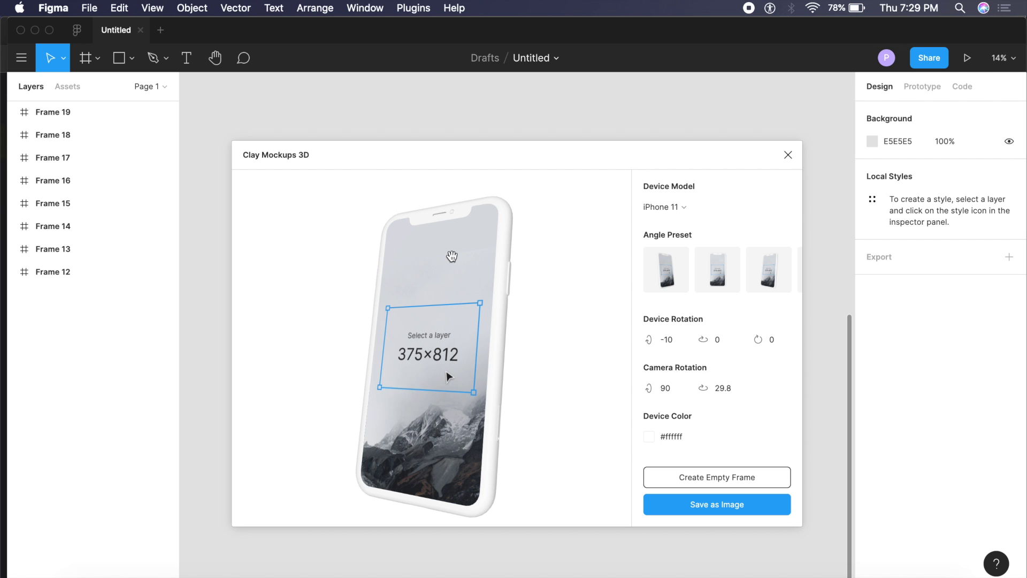
left_click_drag(457, 257, 530, 273)
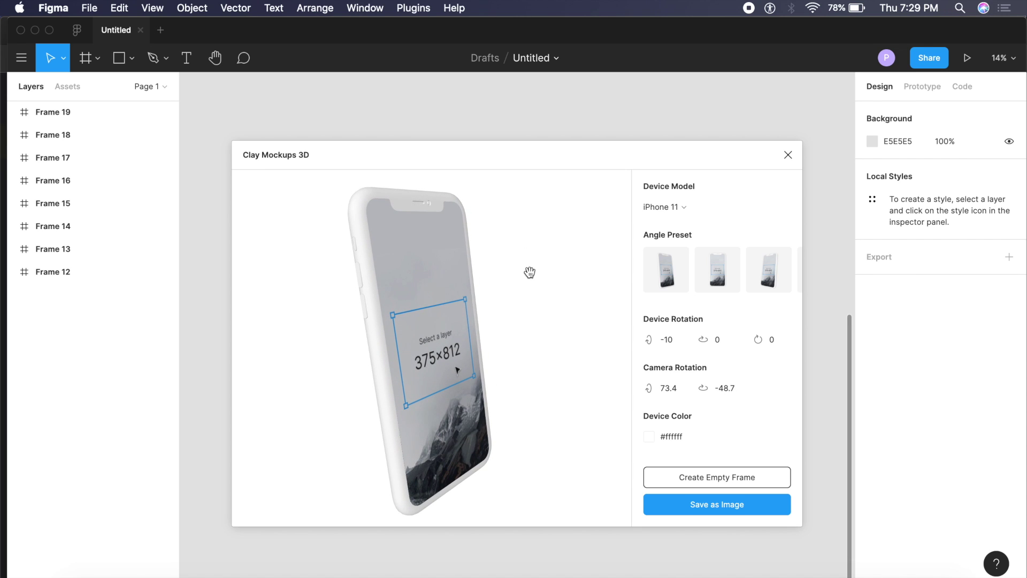
Set the mockup's device color to #445534 and rotate the phone to a more frontal angle.
left_click(688, 435)
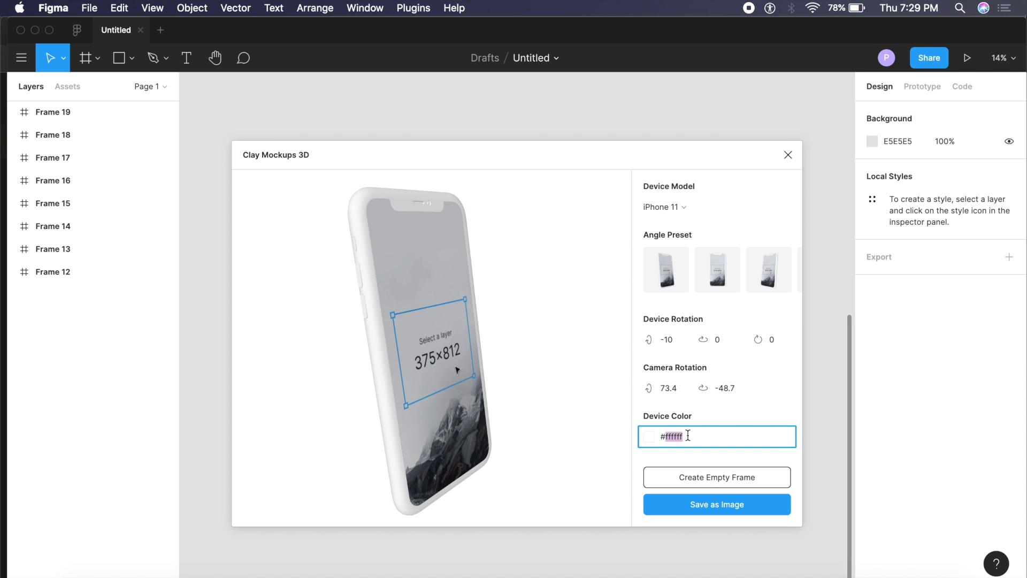
type("4455444")
left_click_drag(449, 341, 458, 373)
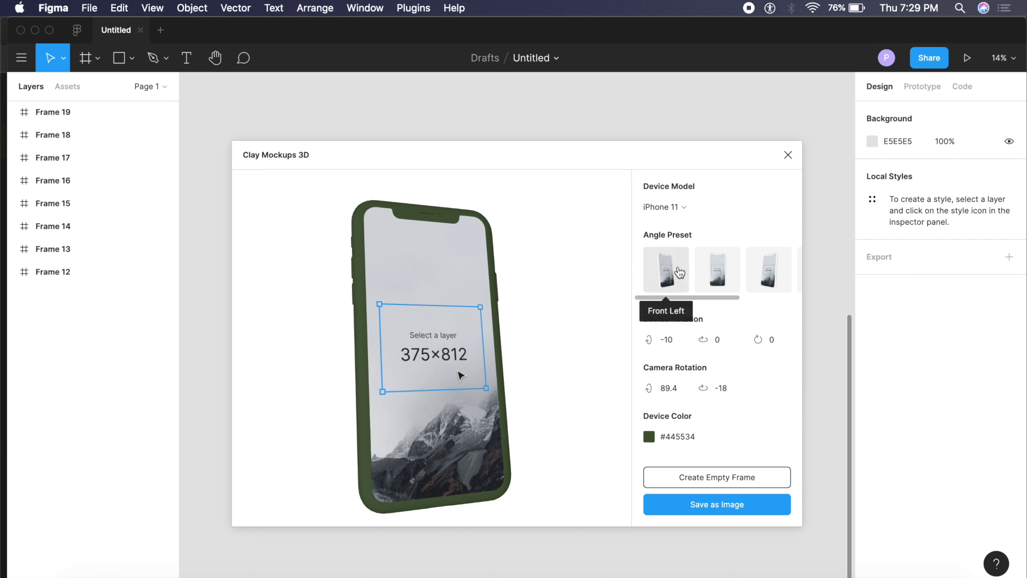
Apply the tilted angle preset that follows Front Right and change the device model to Pixel 4.
scroll(677, 284, "right", 2)
scroll(677, 284, "right", 1)
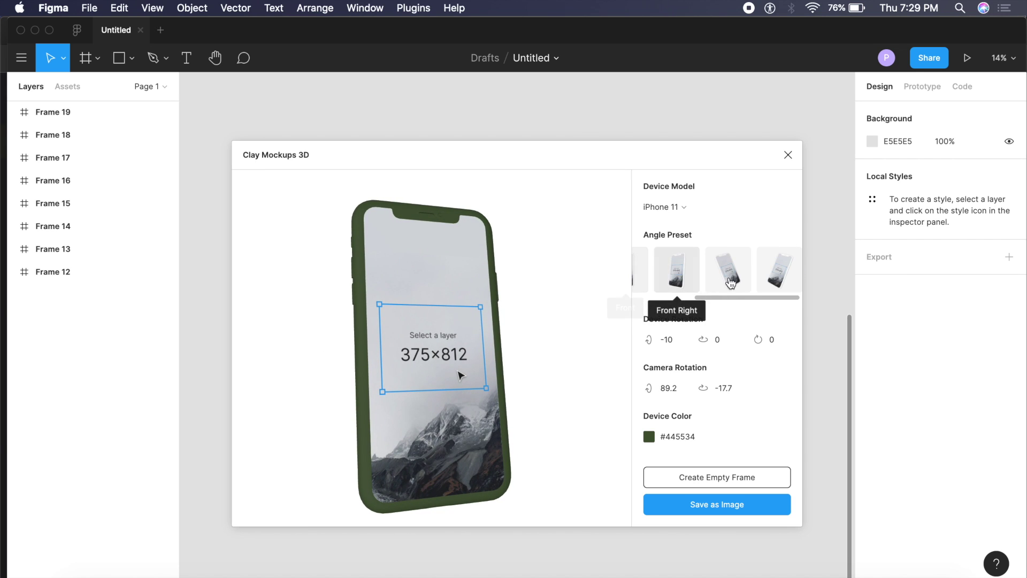
left_click(730, 285)
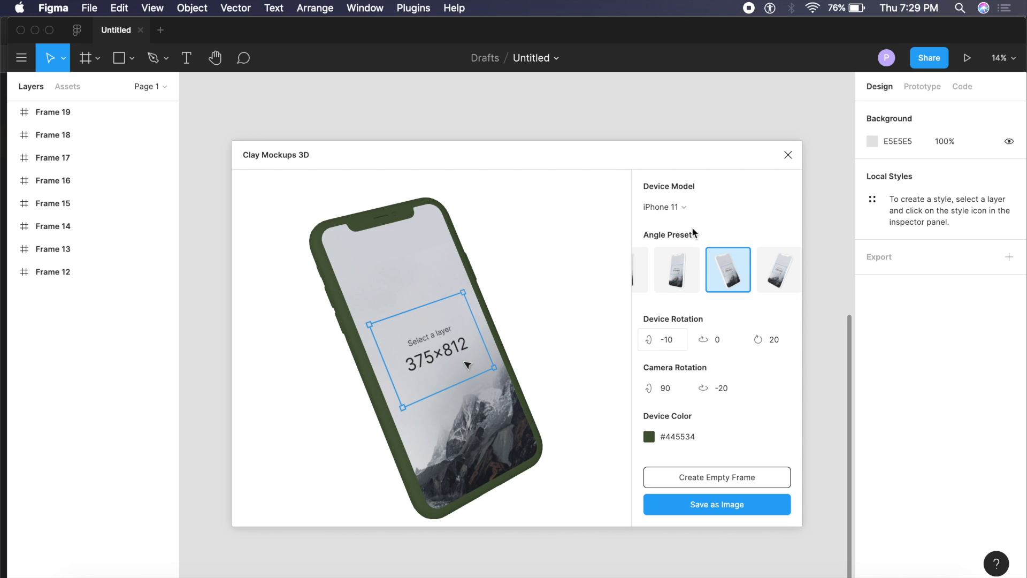
left_click(681, 206)
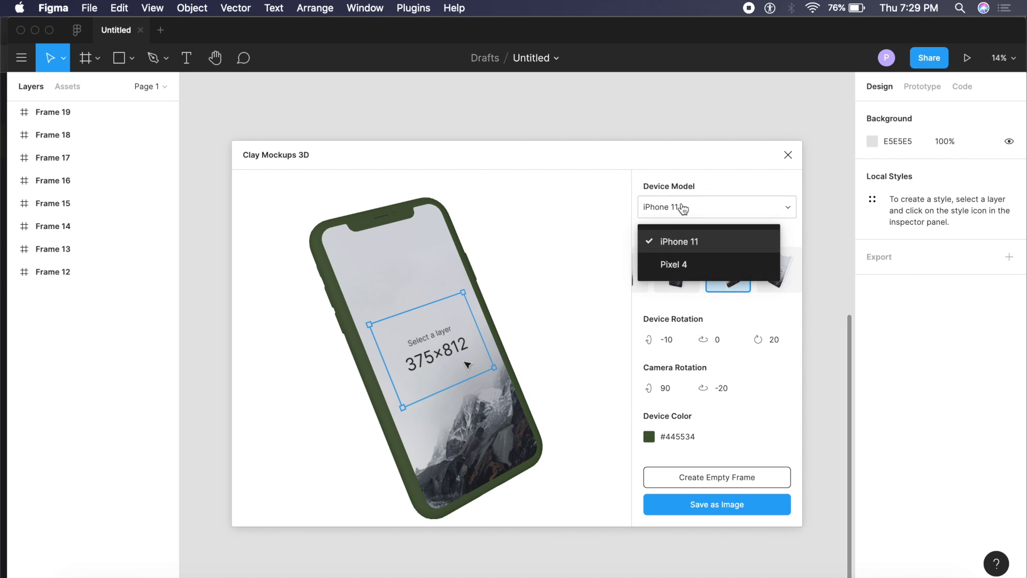
left_click(704, 268)
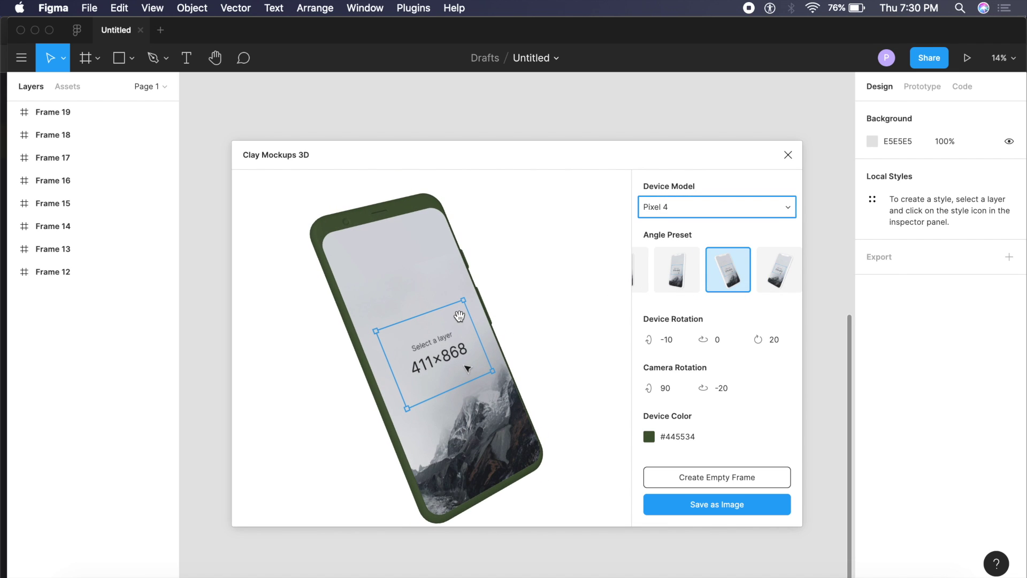
Create an empty frame for the rotated Pixel 4 mockup and save the mockup as an image.
left_click_drag(449, 325, 422, 344)
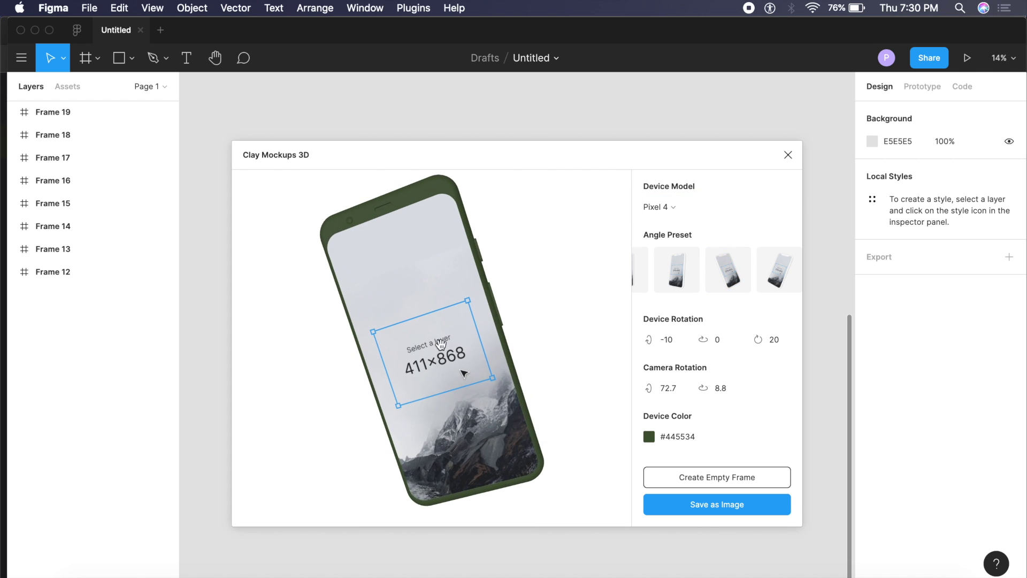
left_click(729, 483)
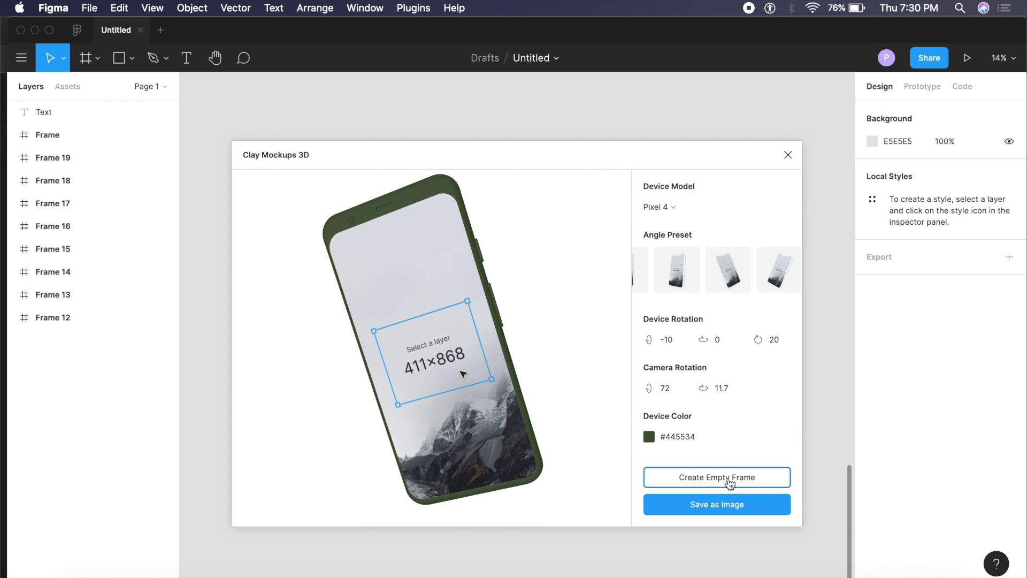
left_click(741, 511)
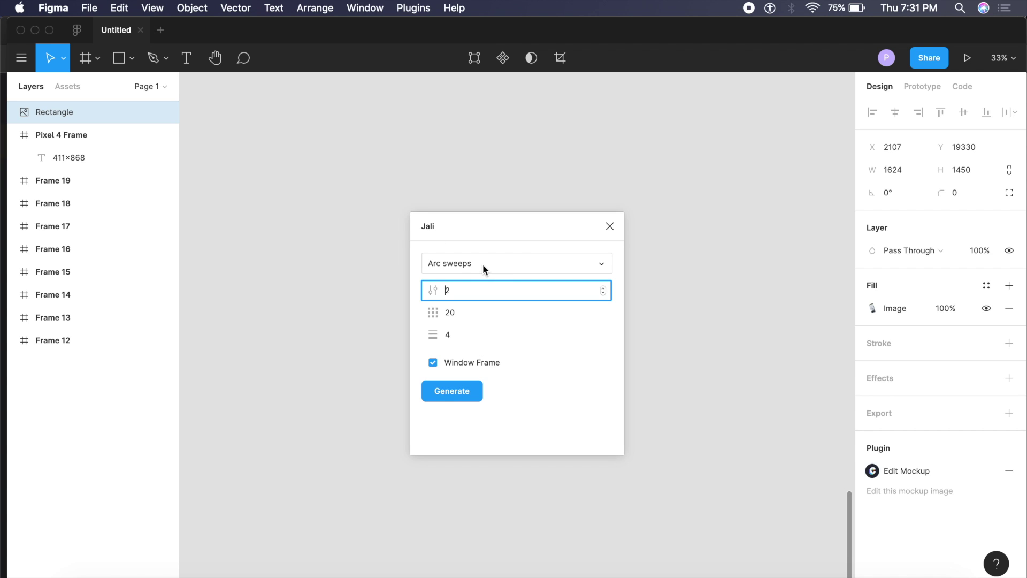
Generate a Jali Arc sweeps pattern with the values 2, 20 and 4 and Window Frame enabled.
key("Return")
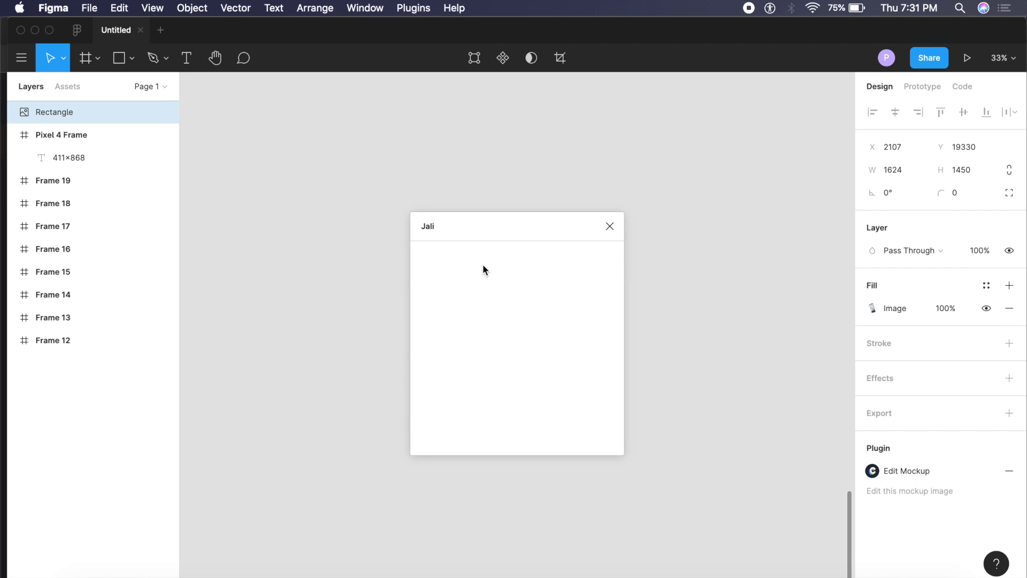
left_click(595, 355)
left_click(481, 339)
scroll(486, 328, "up", 3)
scroll(531, 330, "down", 5)
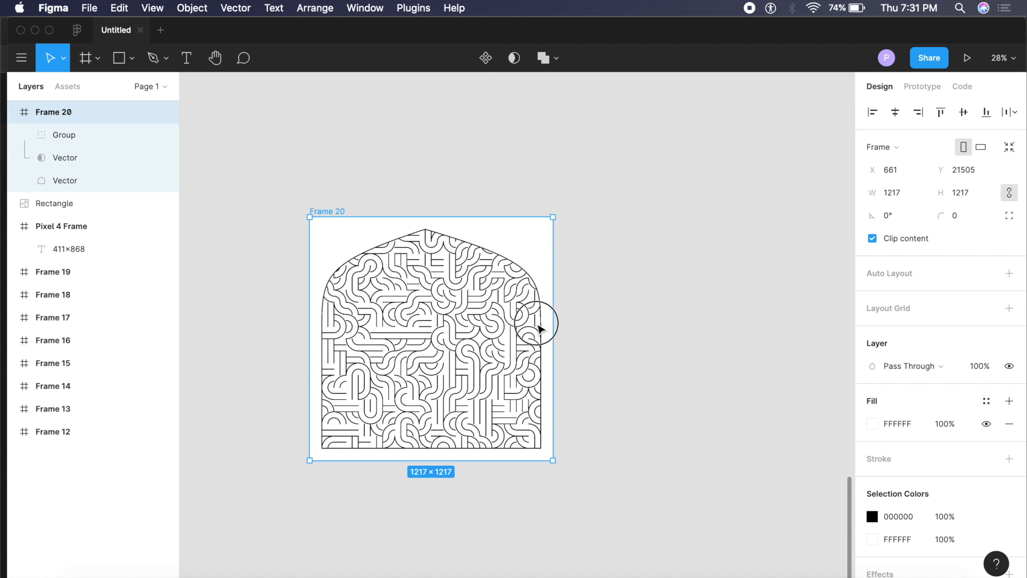
Select individual vector strokes inside the generated Jali pattern and examine them up close.
scroll(531, 330, "left", 3)
double_click(568, 330)
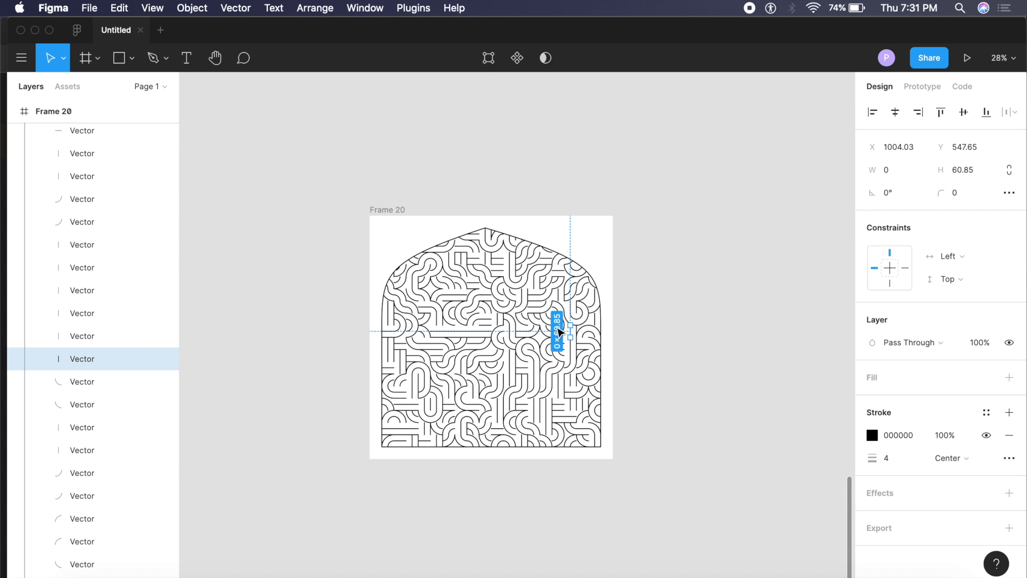
scroll(537, 336, "up", 3)
scroll(587, 273, "down", 4)
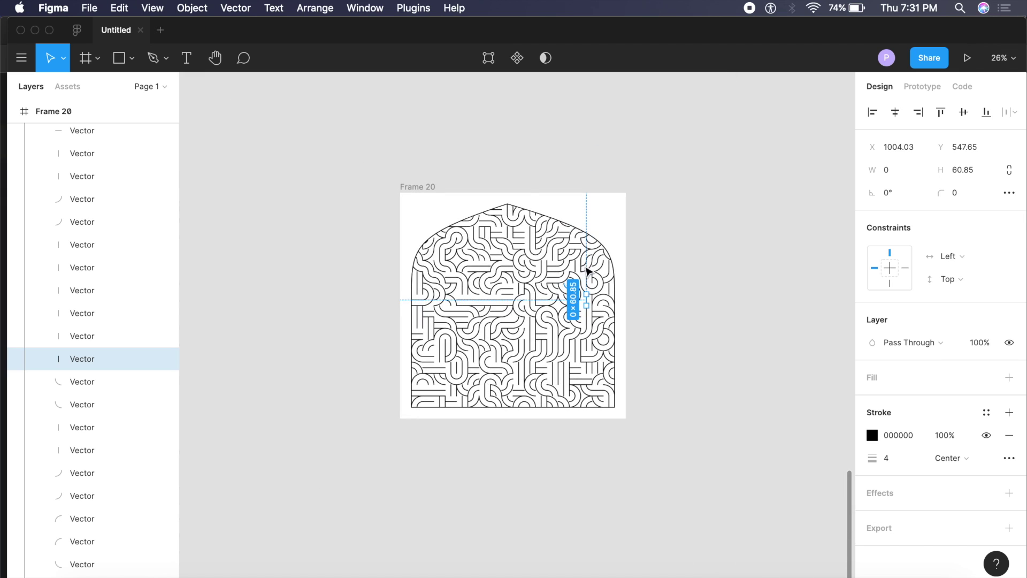
scroll(568, 273, "up", 4)
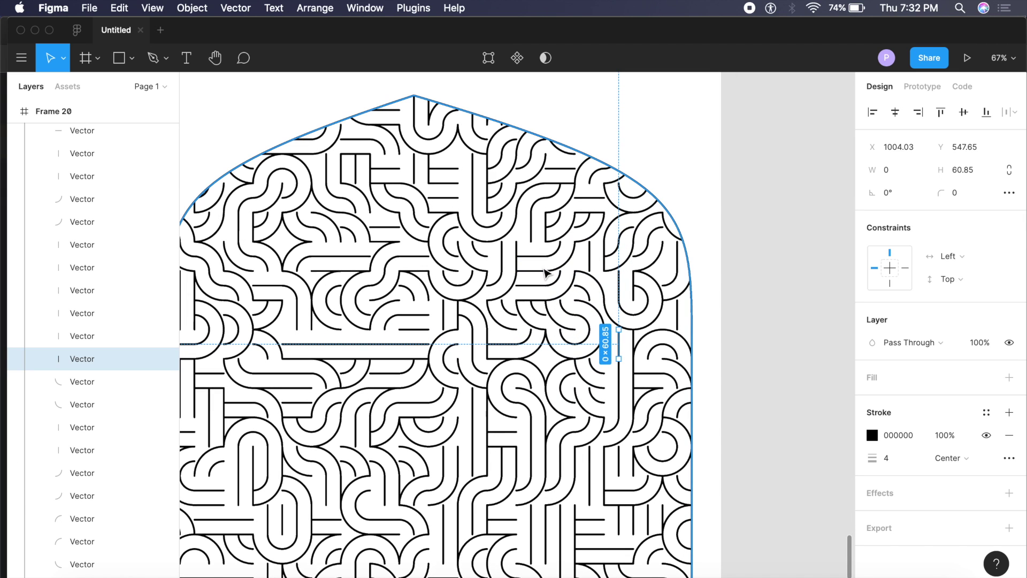
left_click(558, 274)
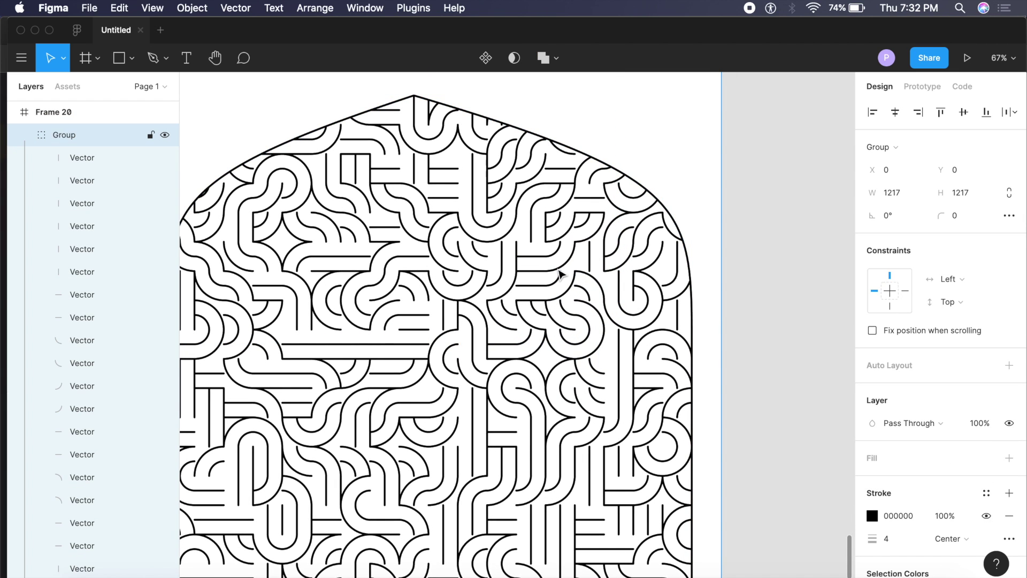
double_click(558, 269)
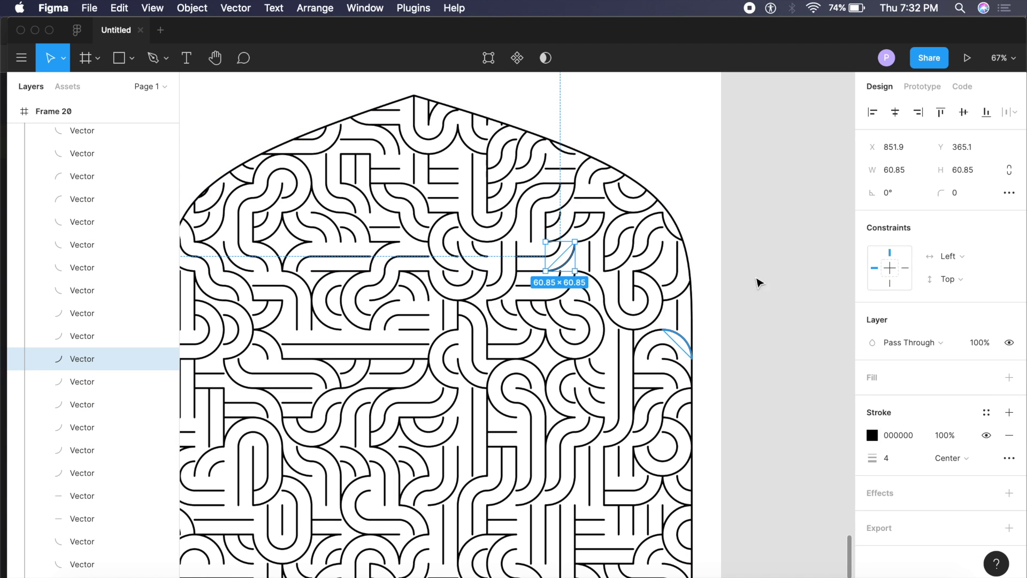
scroll(571, 251, "down", 5)
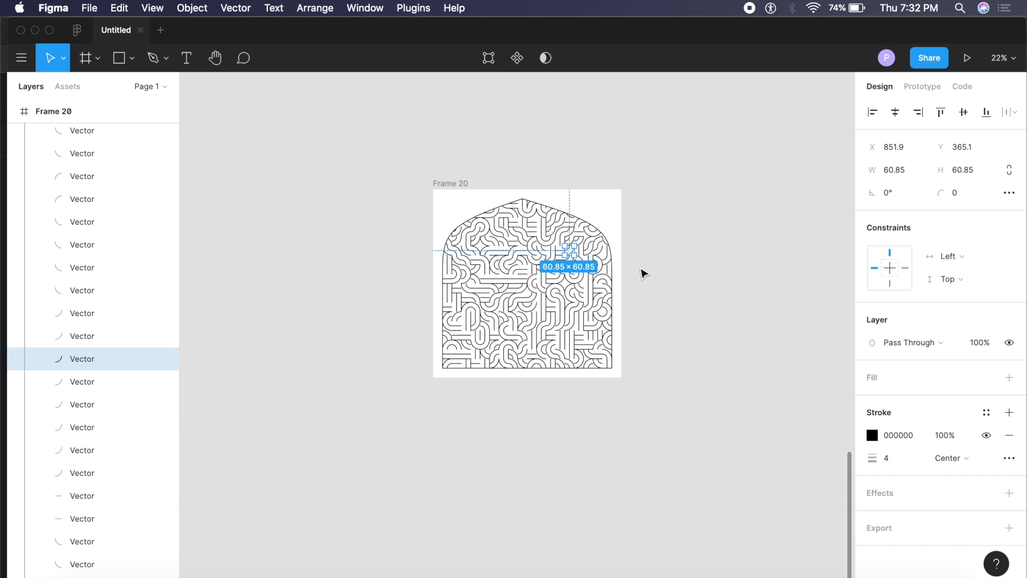
Select the arch-shaped mask vector around the Jali pattern and examine its full outline.
left_click(673, 187)
scroll(572, 326, "up", 5)
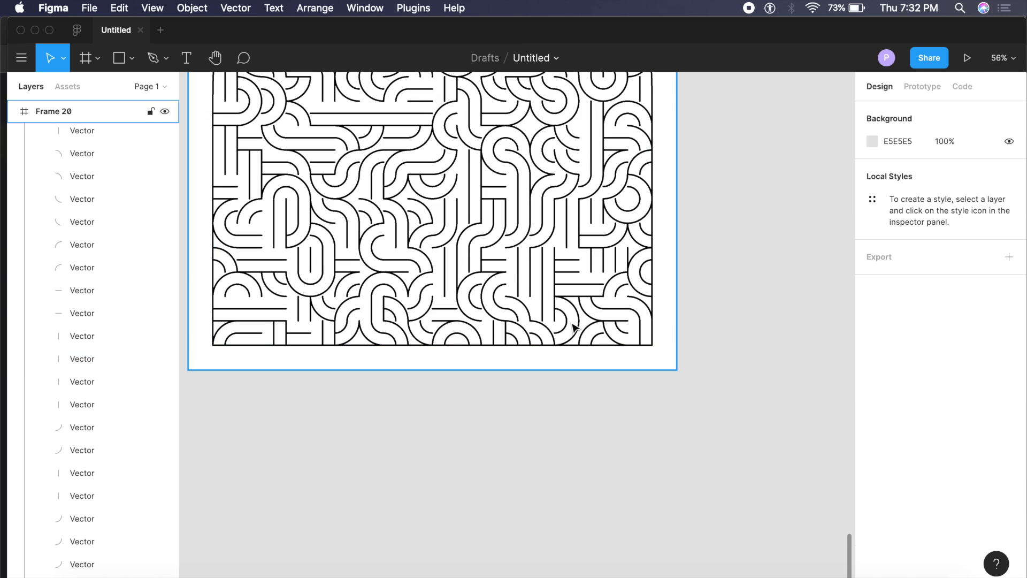
left_click(512, 349)
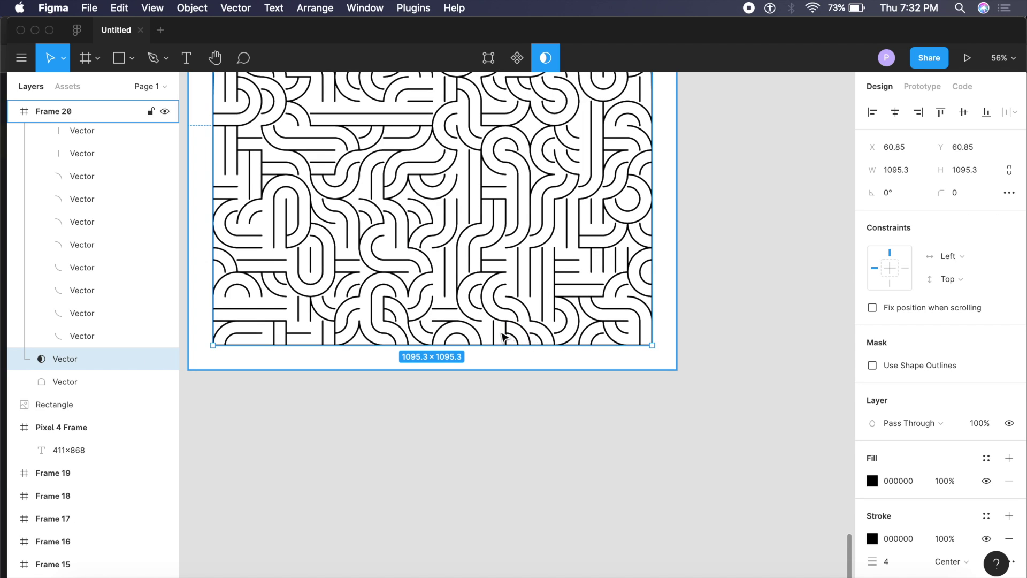
scroll(523, 307, "up", 1)
scroll(523, 306, "up", 3)
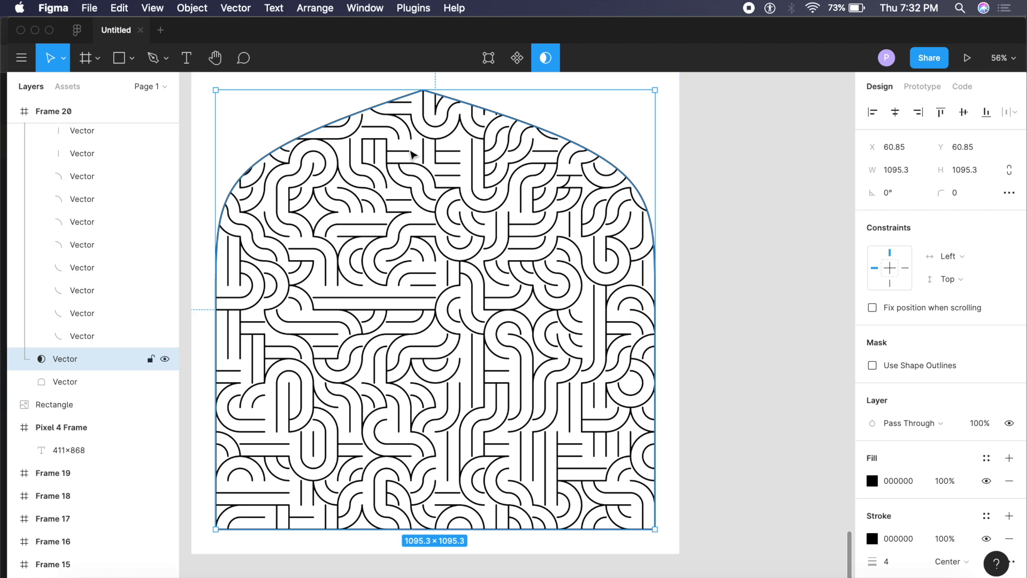
Bookmark the selected arch-shaped mask vector with the Bookmarks plugin under the name Jalli.
left_click(21, 58)
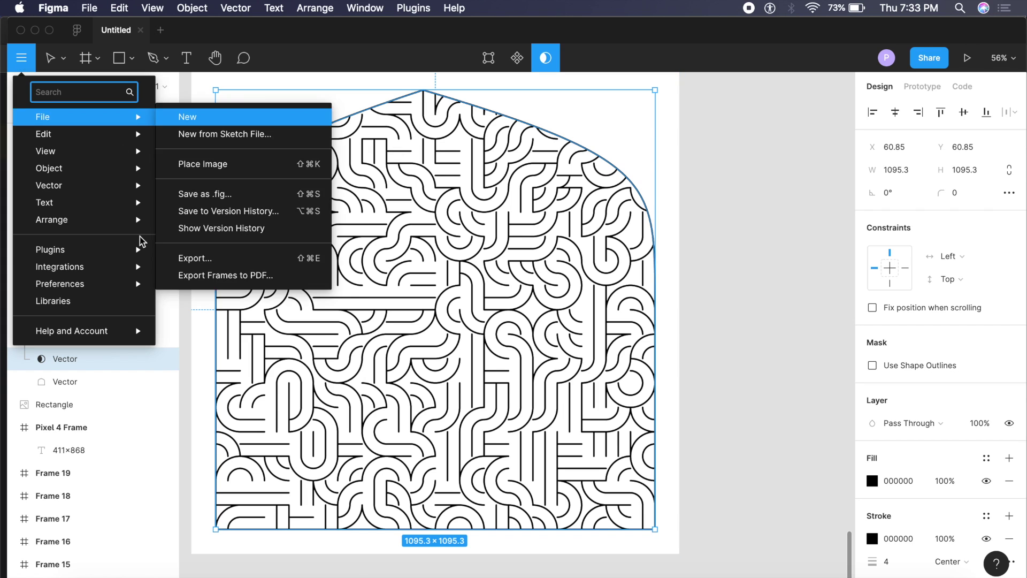
mouse_move(97, 245)
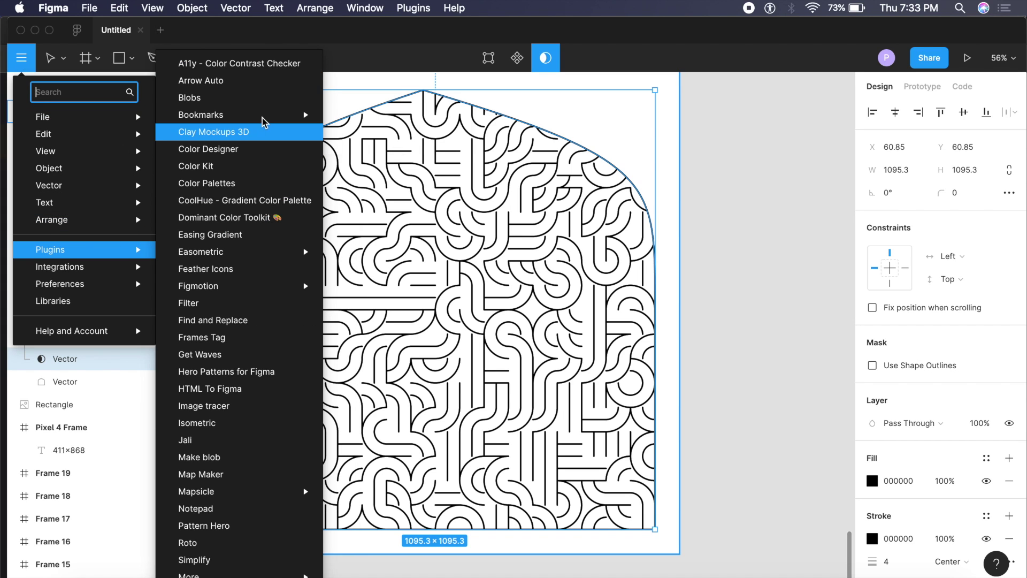
mouse_move(263, 121)
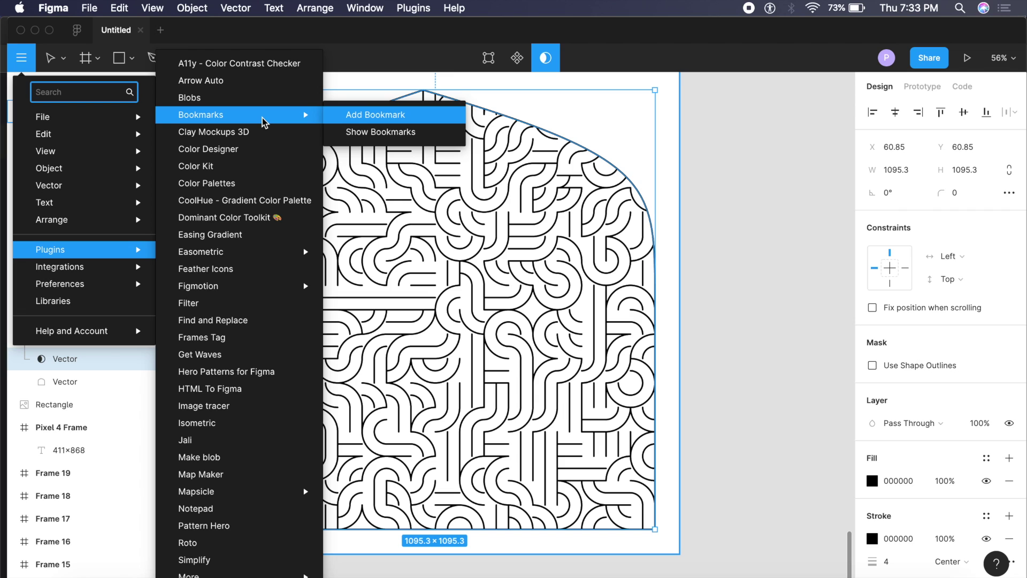
left_click(364, 116)
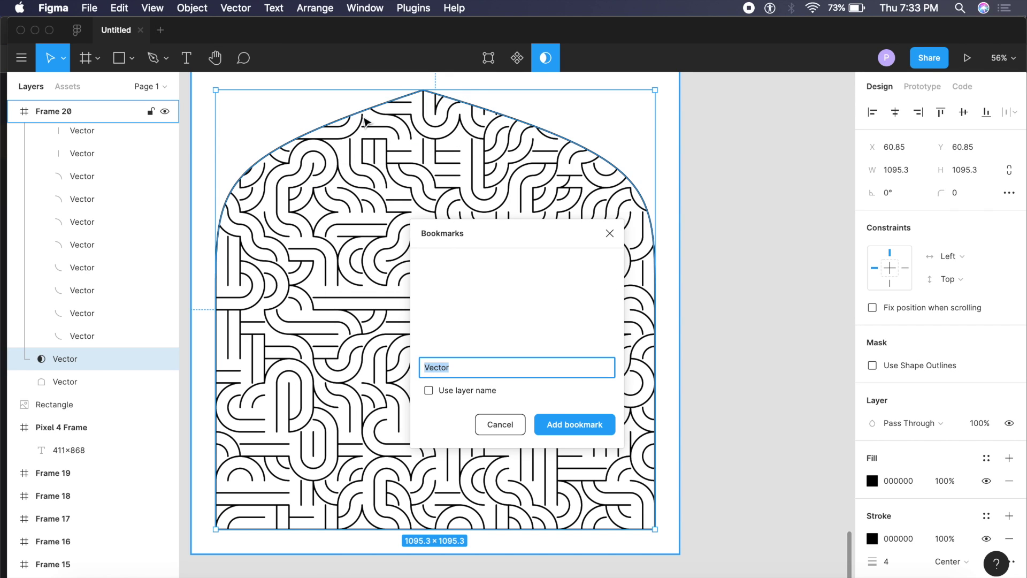
left_click_drag(530, 239, 698, 207)
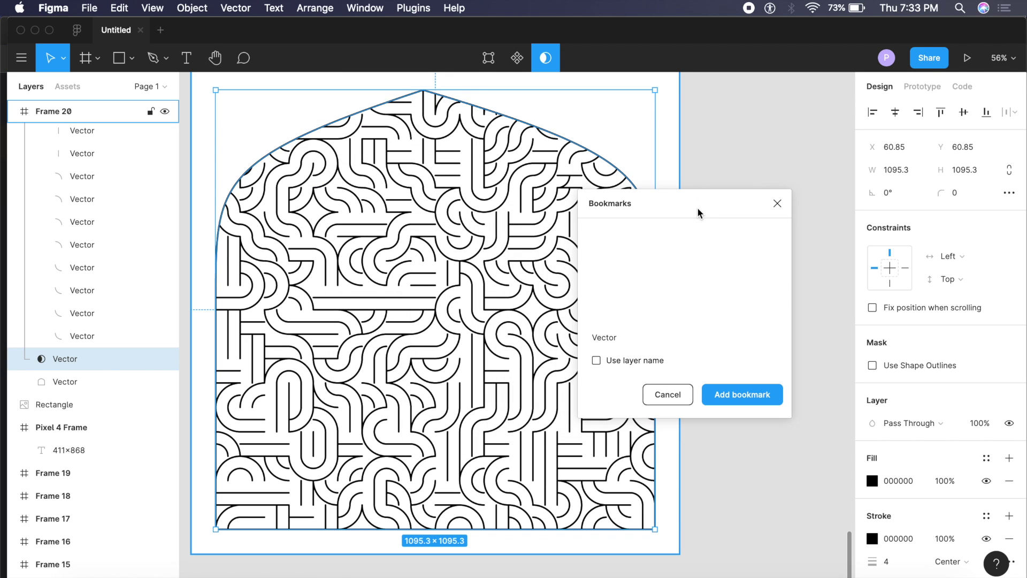
double_click(622, 340)
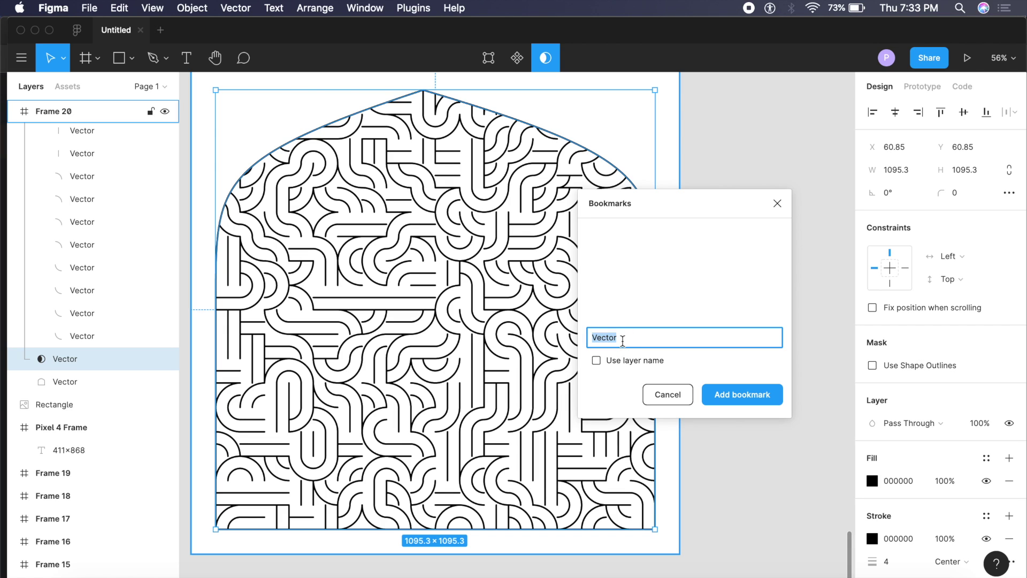
type("Jalli")
left_click(733, 399)
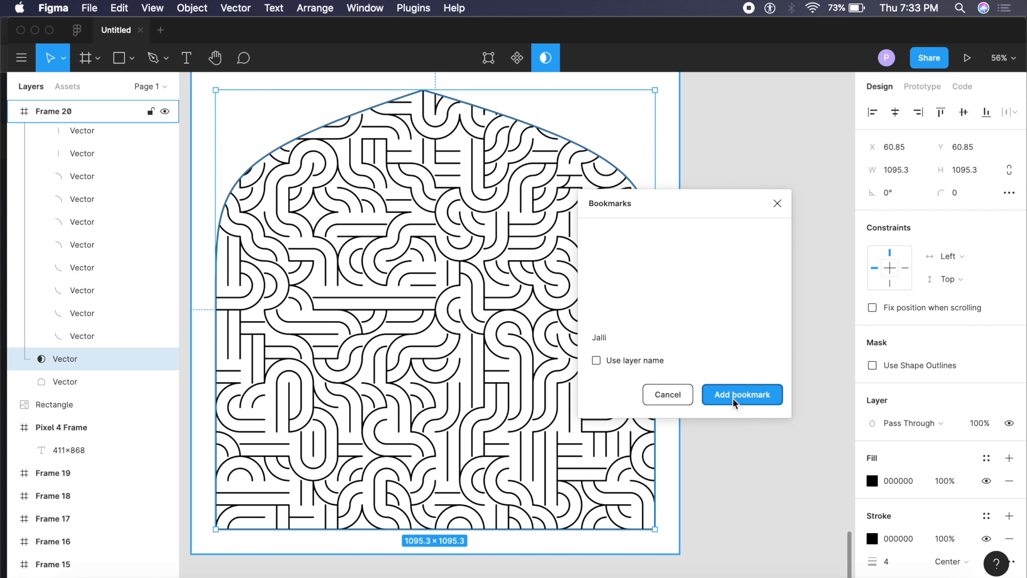
Move away from the pattern, show the saved bookmarks and jump back to the Jalli bookmark to examine it on the canvas.
scroll(736, 405, "down", 5)
scroll(733, 404, "down", 5)
scroll(730, 402, "down", 5)
left_click(21, 58)
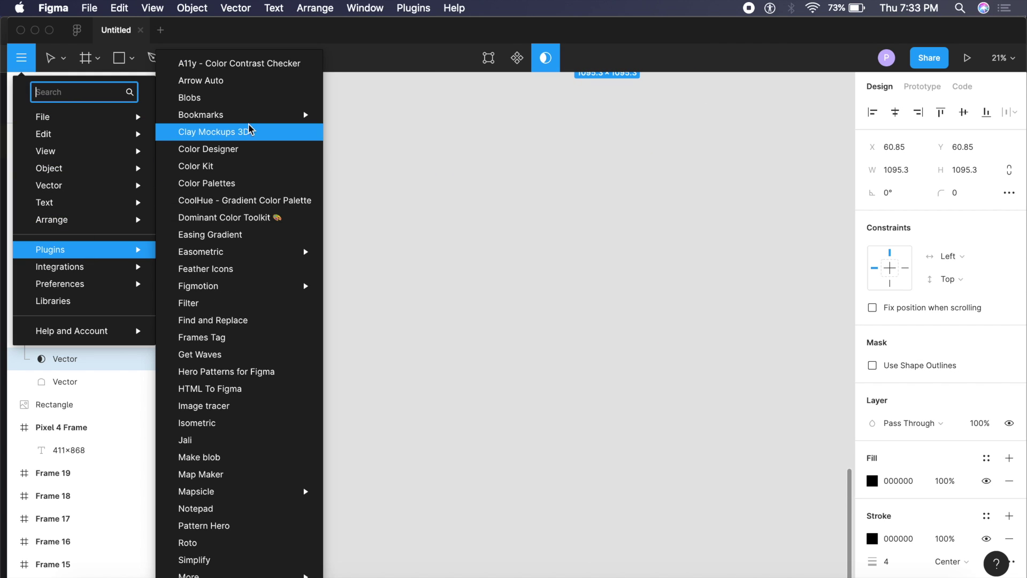
mouse_move(297, 114)
left_click(376, 133)
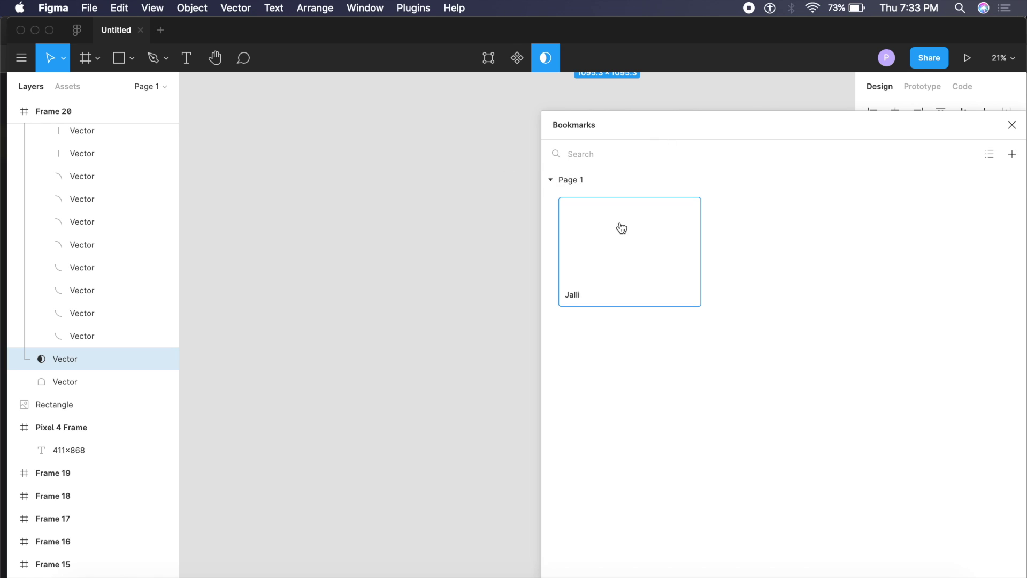
left_click(640, 258)
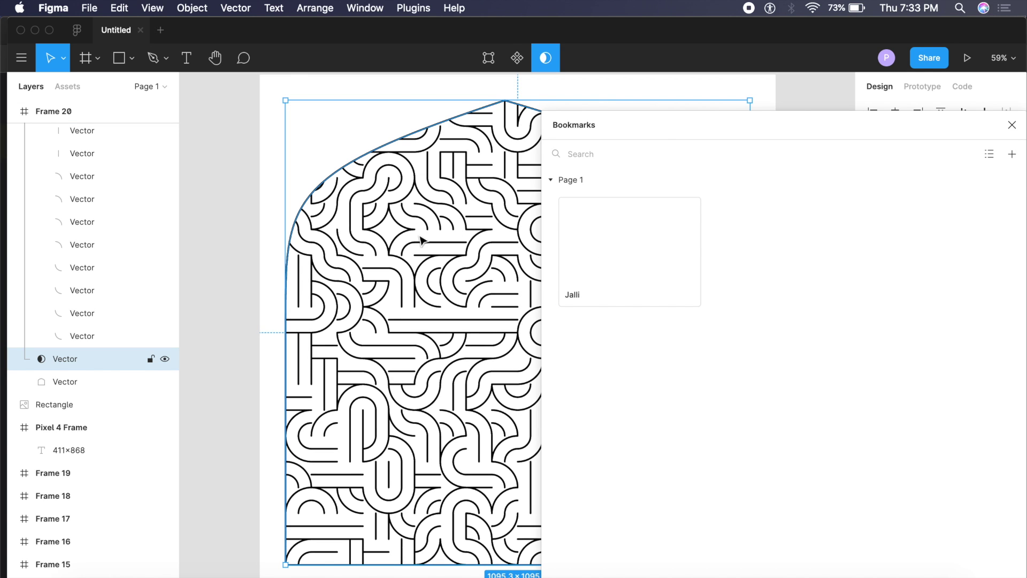
scroll(421, 240, "right", 5)
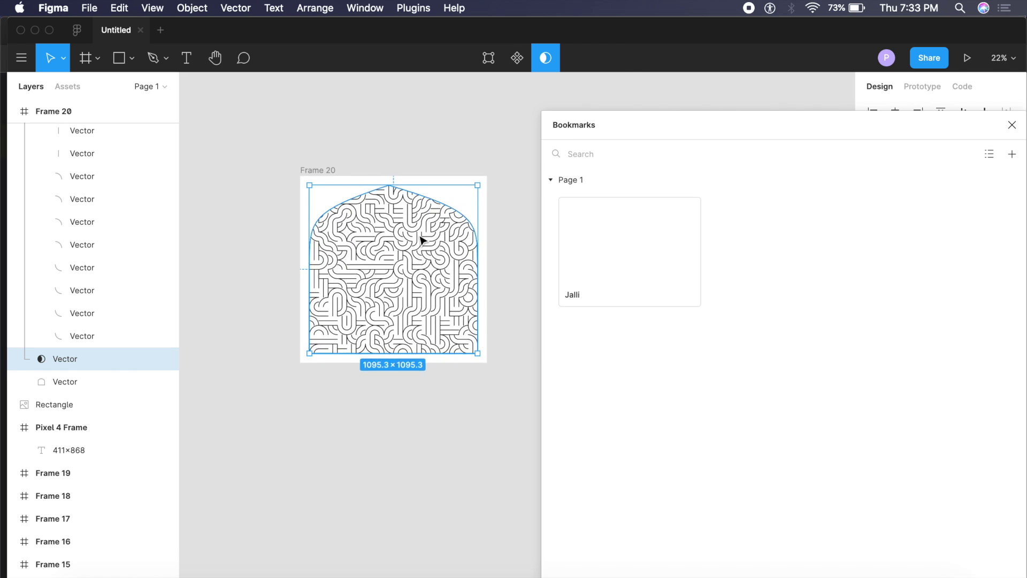
scroll(359, 268, "up", 5)
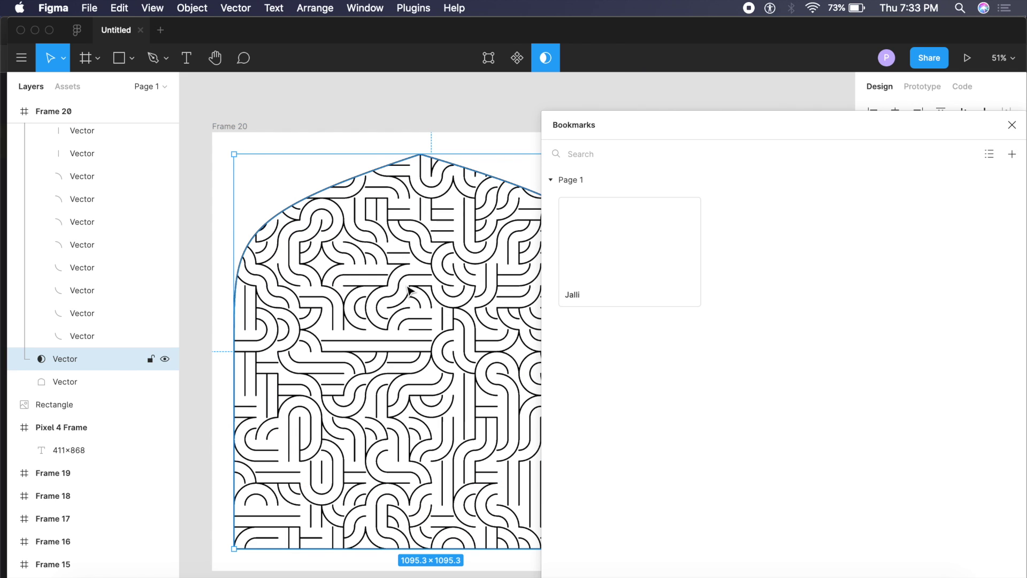
scroll(422, 323, "down", 2)
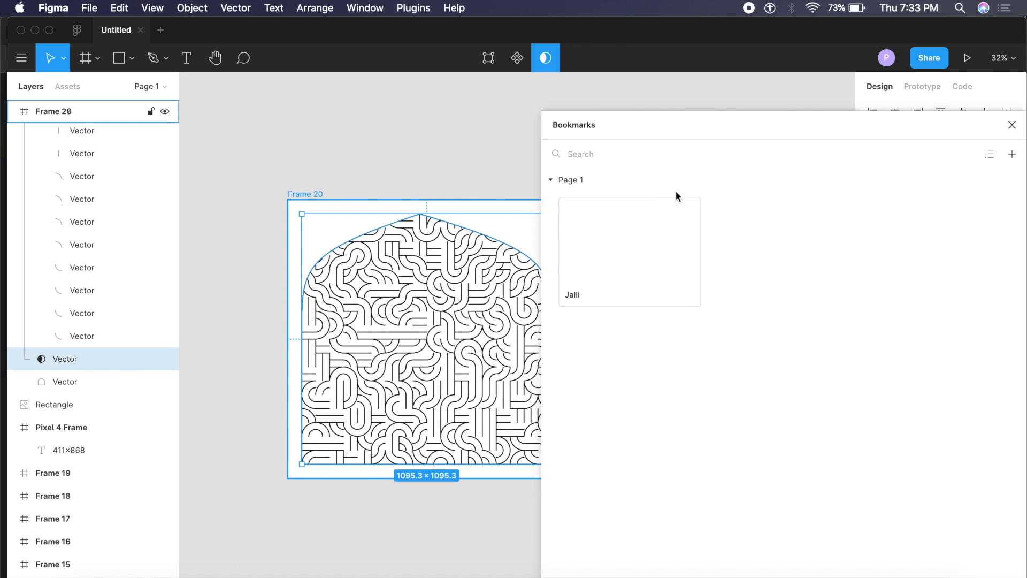
Search the bookmarks for "vector" and for "ja".
left_click_drag(652, 130, 621, 81)
type("vector")
key("BackSpace")
key("BackSpace")
key("BackSpace")
key("BackSpace")
key("BackSpace")
key("BackSpace")
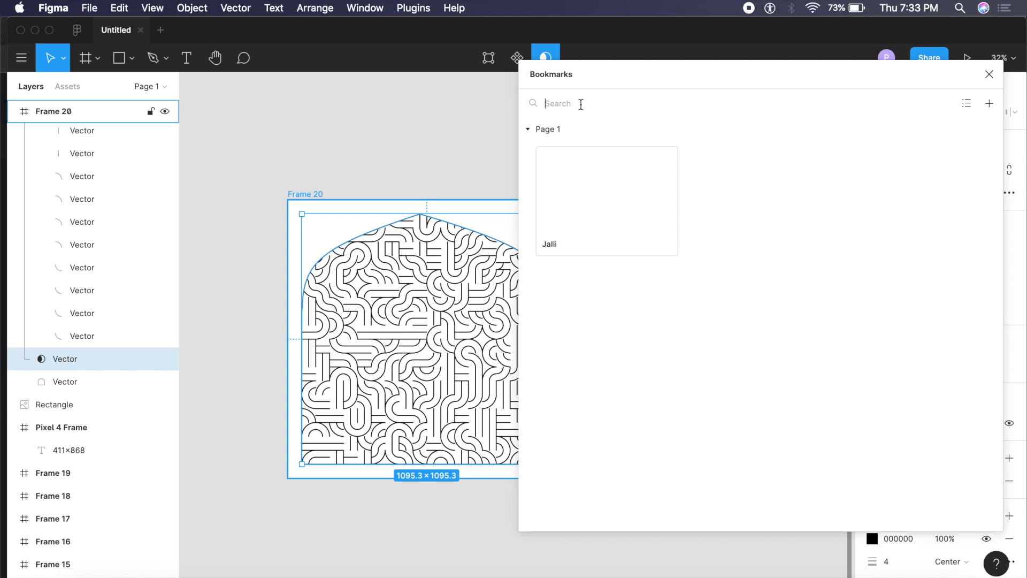
type("jaa")
key("BackSpace")
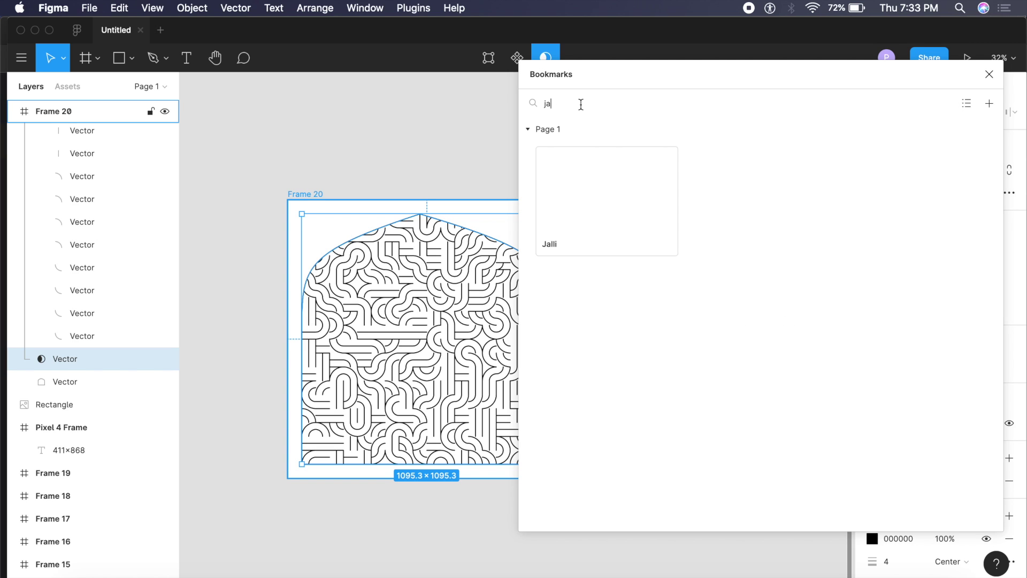
Compare the list and thumbnail views of the bookmarks, look at the new-bookmark form without saving, and close Bookmarks.
left_click(966, 114)
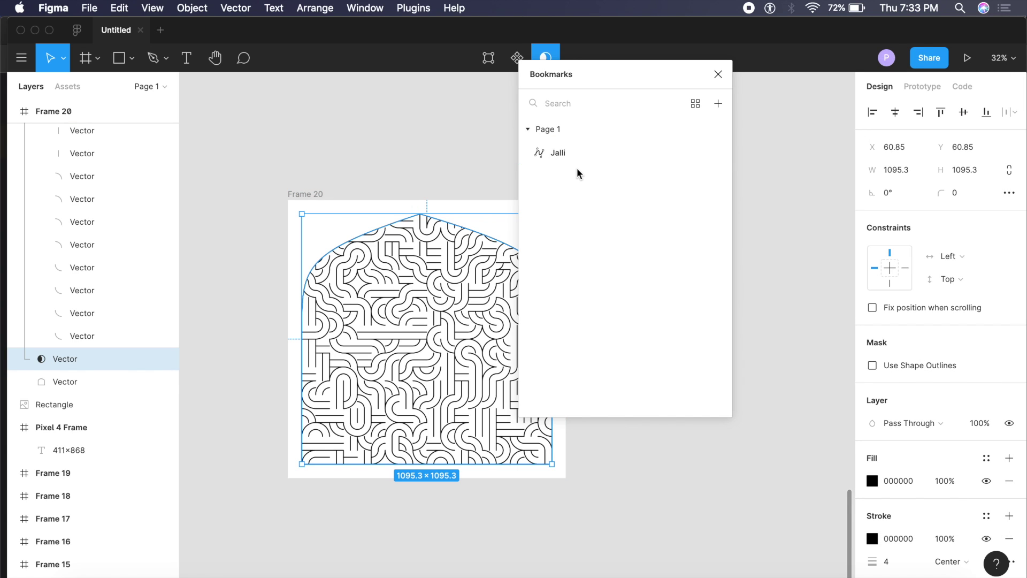
left_click(693, 103)
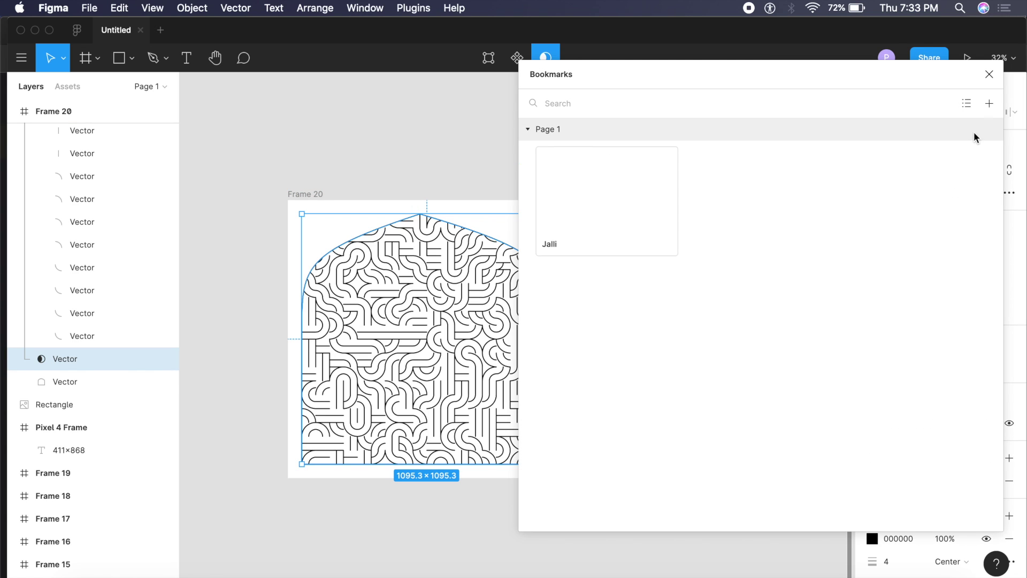
left_click(988, 107)
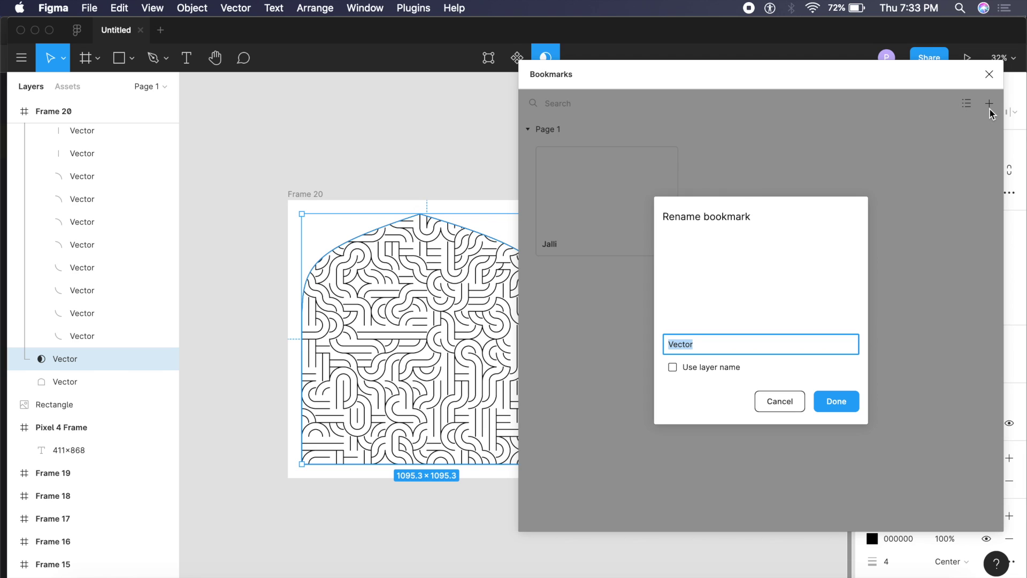
left_click(787, 405)
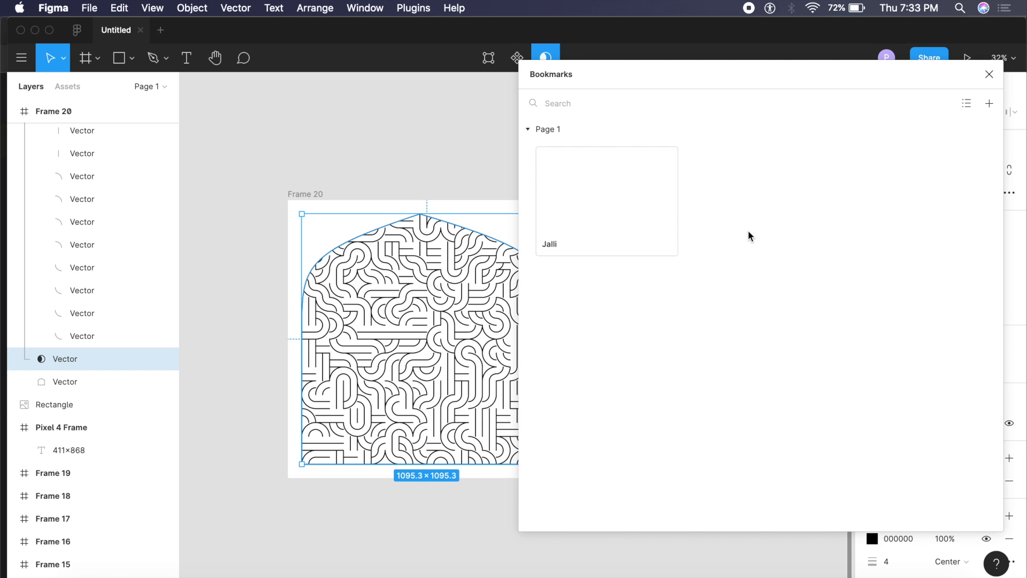
left_click(455, 535)
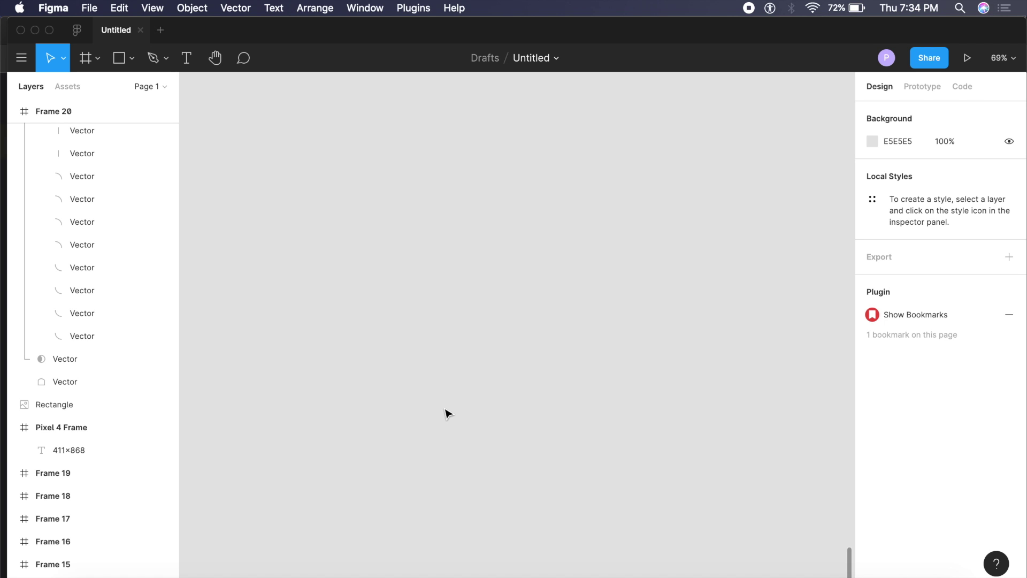
Draw an open three-point path about 327 × 201 on the empty canvas with the Pen tool and select it.
key("p")
left_click(425, 400)
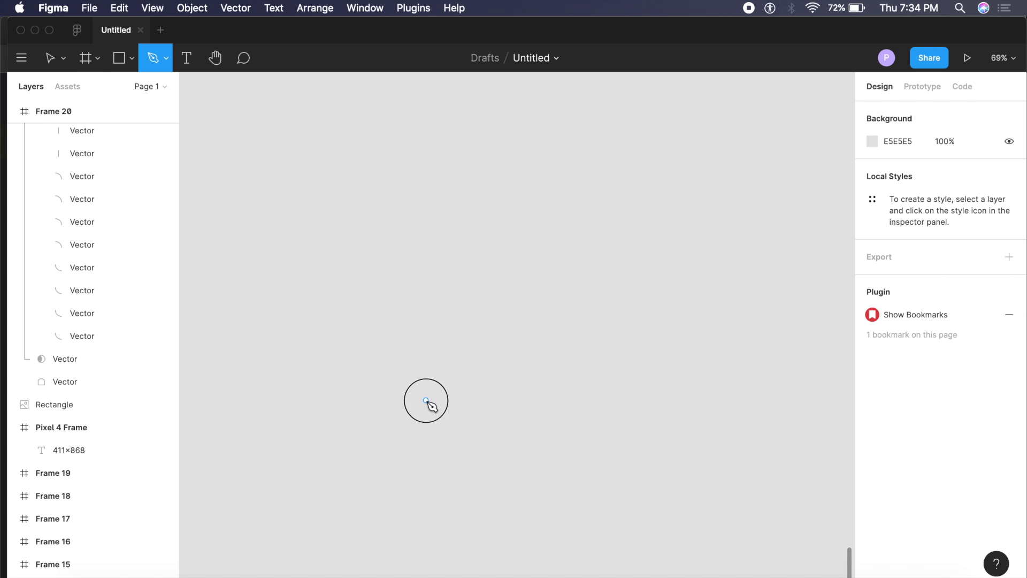
left_click(528, 381)
left_click(587, 302)
key("Escape")
key("Escape")
left_click(571, 339)
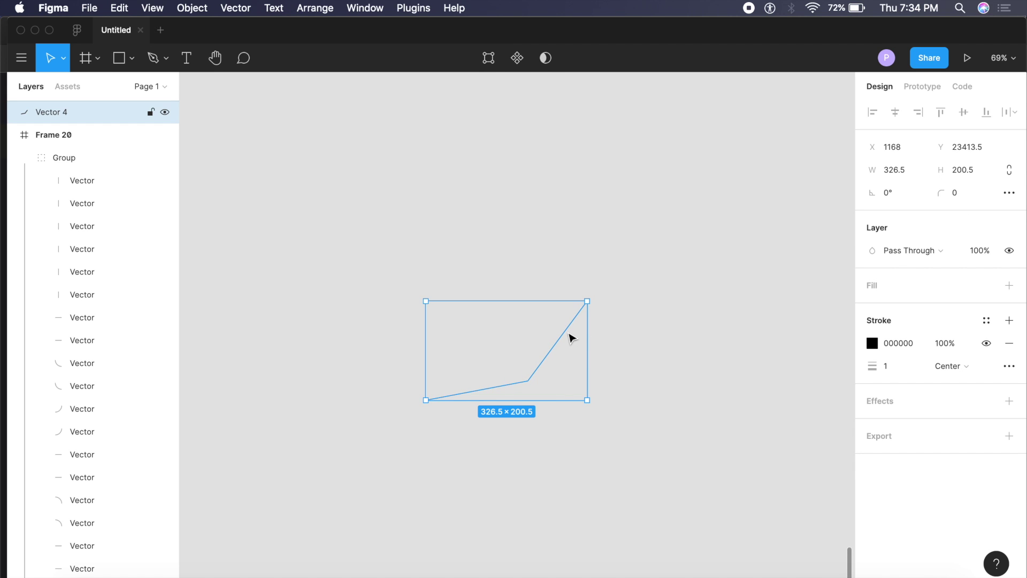
Bend the path's straight segments into curves at its middle point in vector edit mode.
key("Return")
left_click(528, 381)
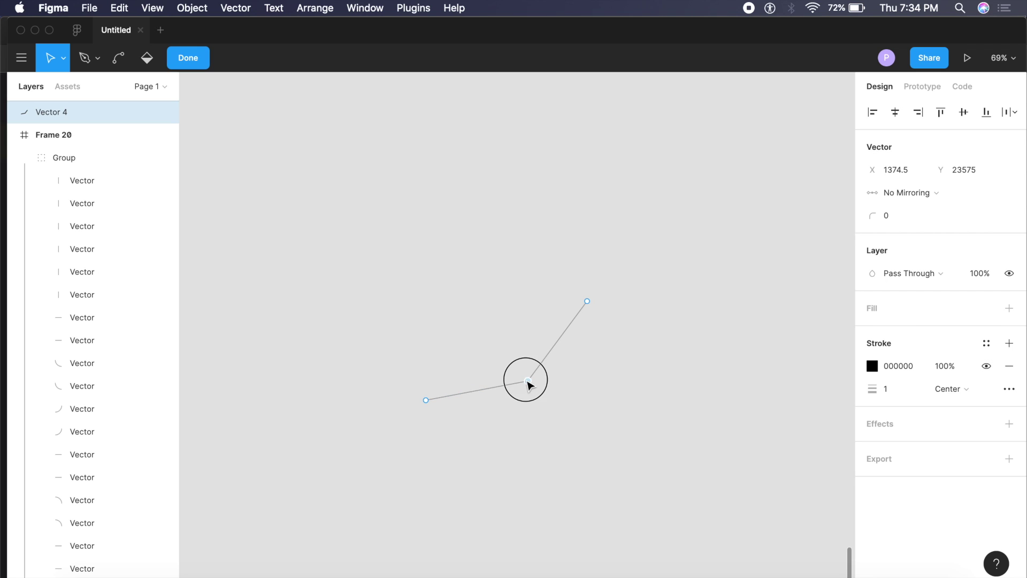
key("Escape")
key("Return")
left_click_drag(529, 381, 576, 385)
key("Escape")
key("Escape")
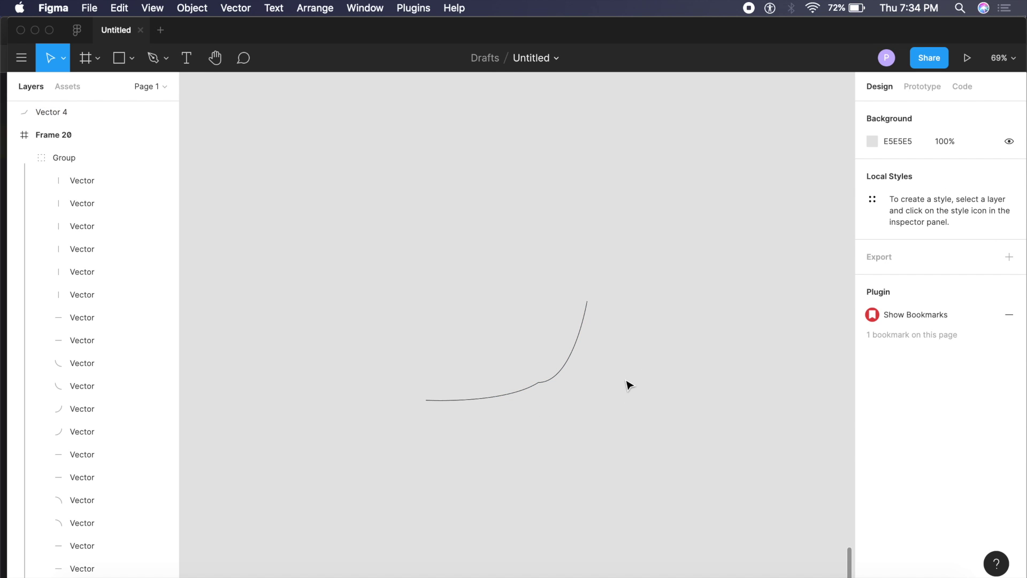
Smooth the bent path with the Simplify plugin and inspect the curve up close.
left_click(567, 371)
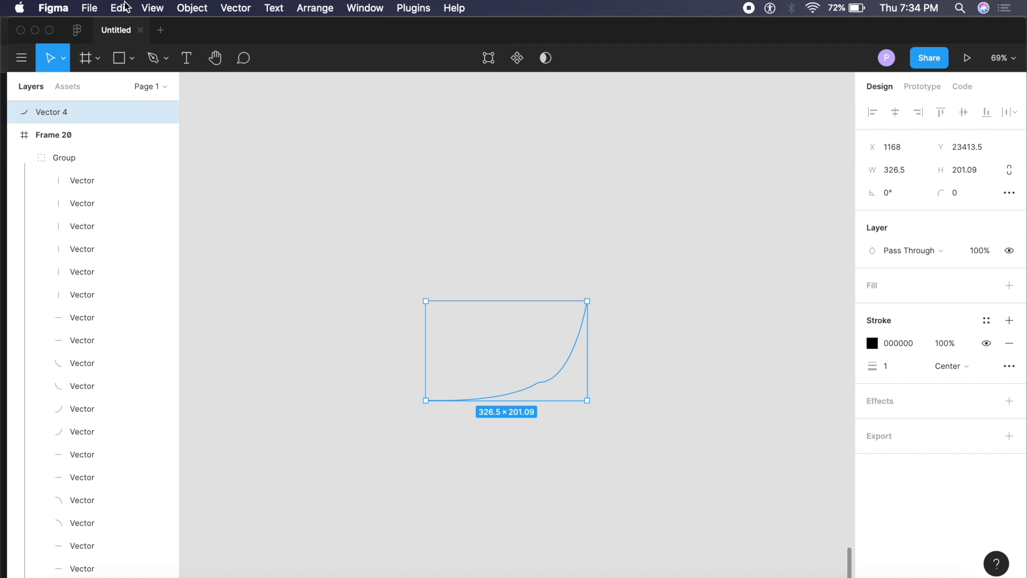
left_click(20, 59)
mouse_move(98, 251)
mouse_move(239, 493)
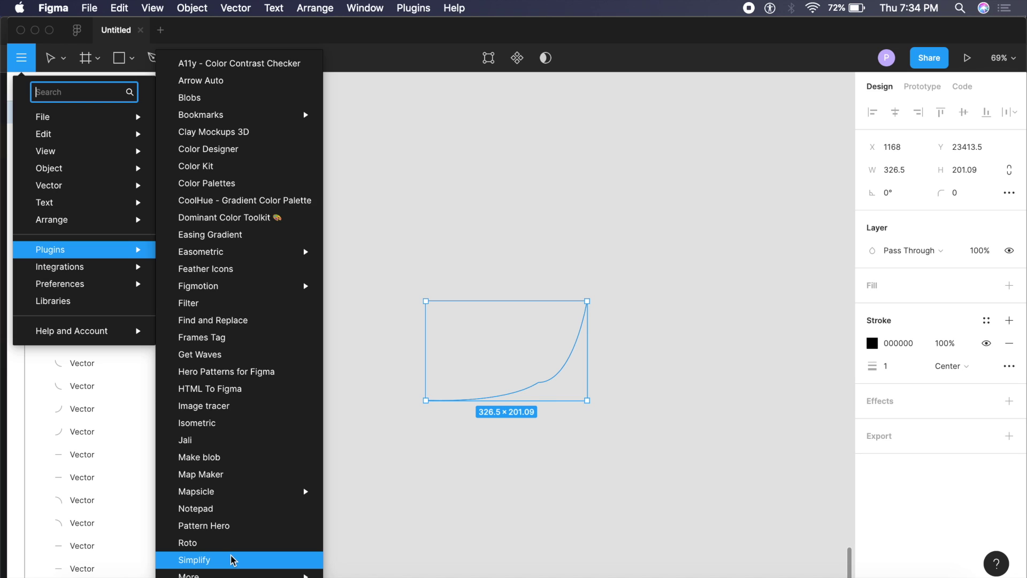
left_click(234, 560)
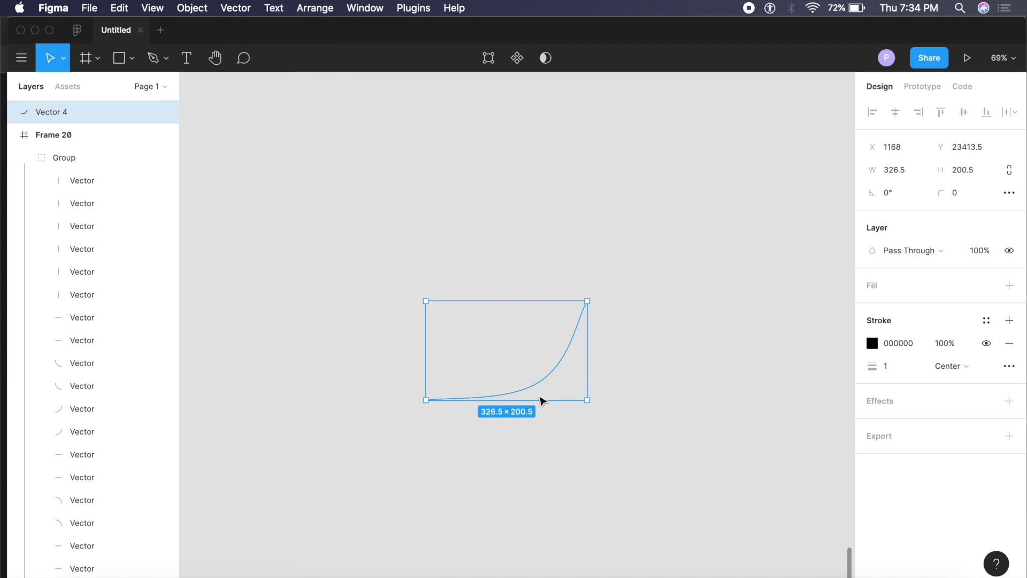
left_click(629, 332)
scroll(629, 332, "up", 5)
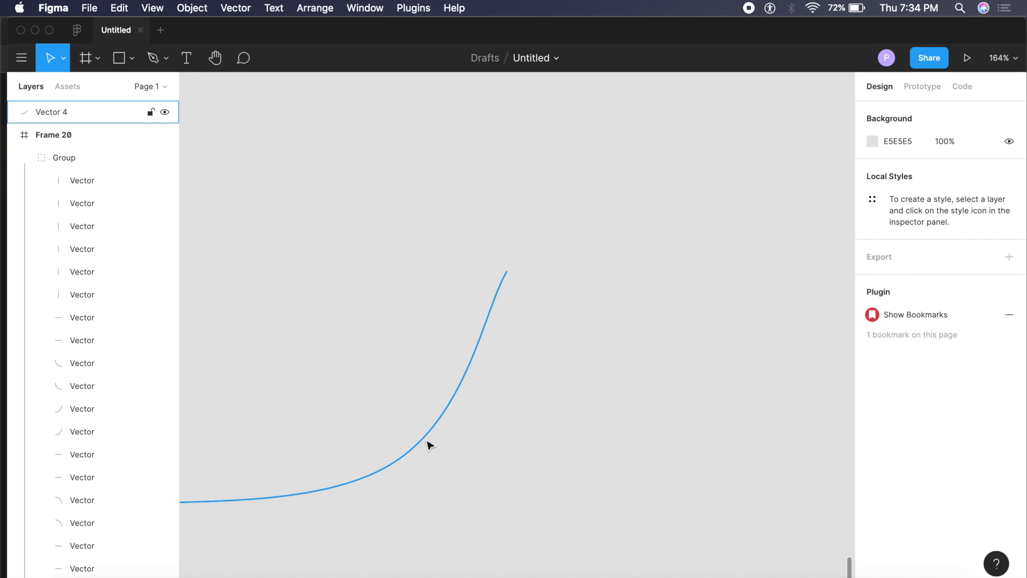
scroll(428, 440, "down", 5)
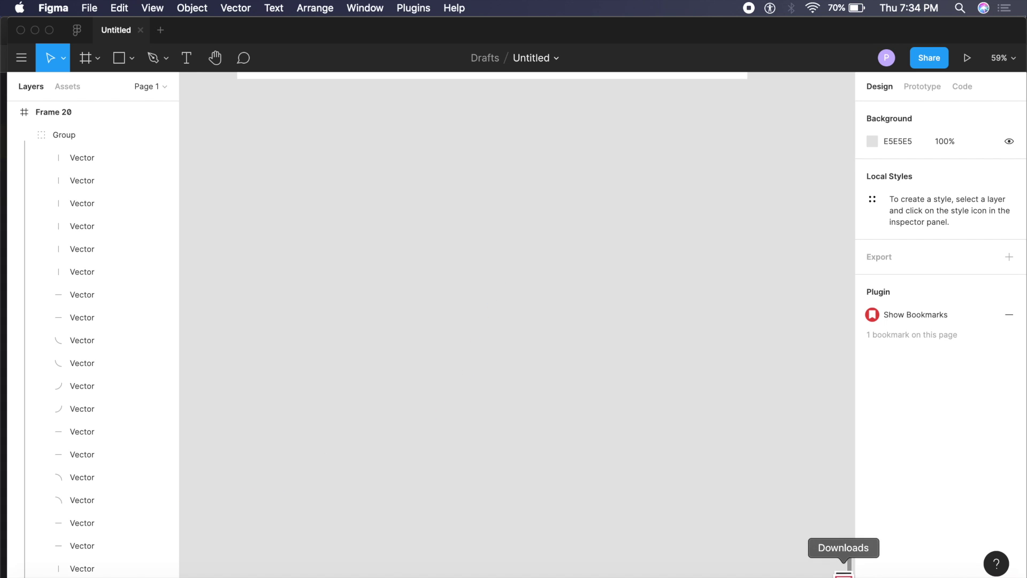
Place the image _105675793_052371803-1.jpg from the Downloads folder on the empty canvas below Frame 20.
left_click(843, 573)
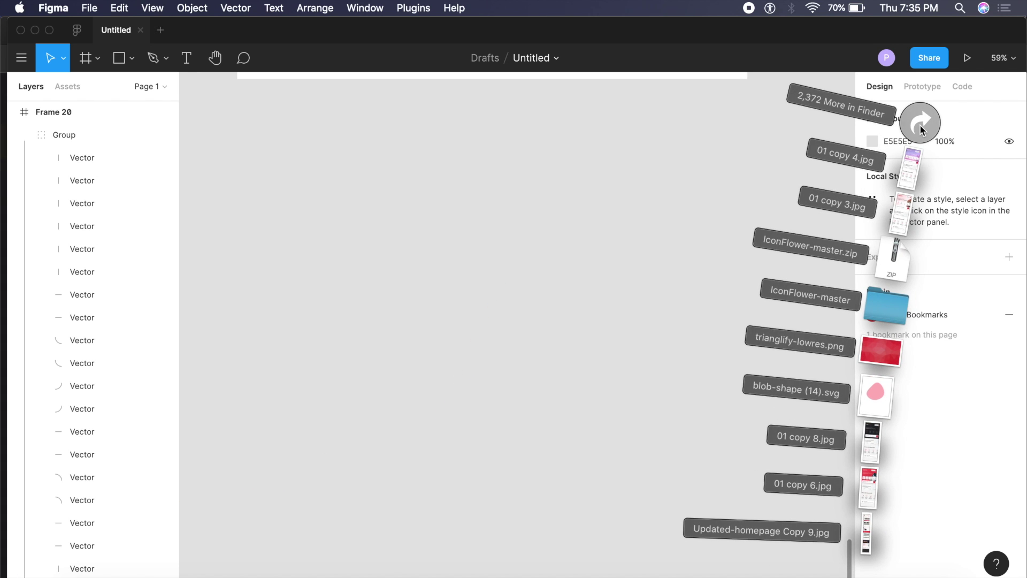
left_click(919, 124)
scroll(562, 230, "up", 2)
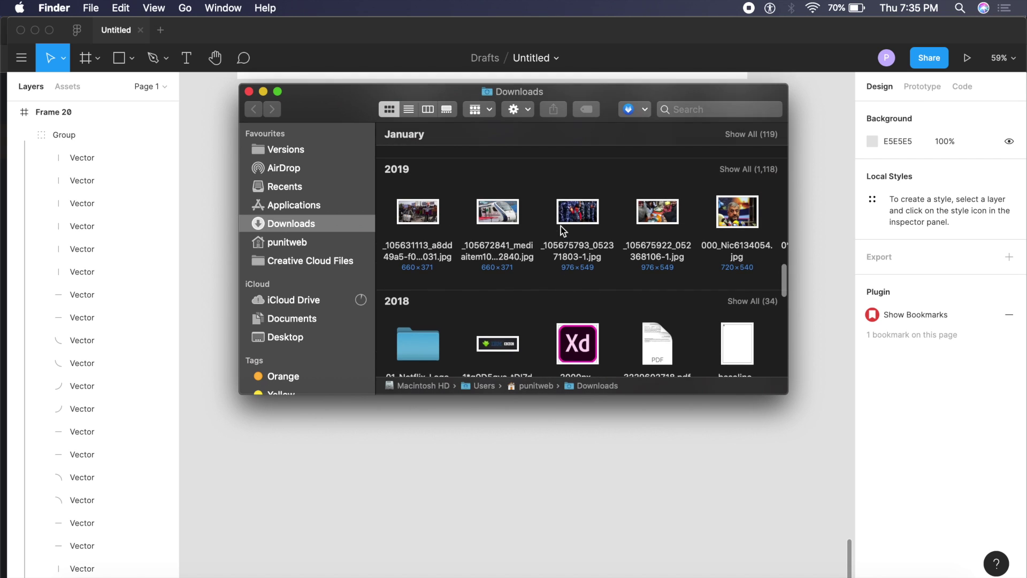
scroll(560, 229, "up", 3)
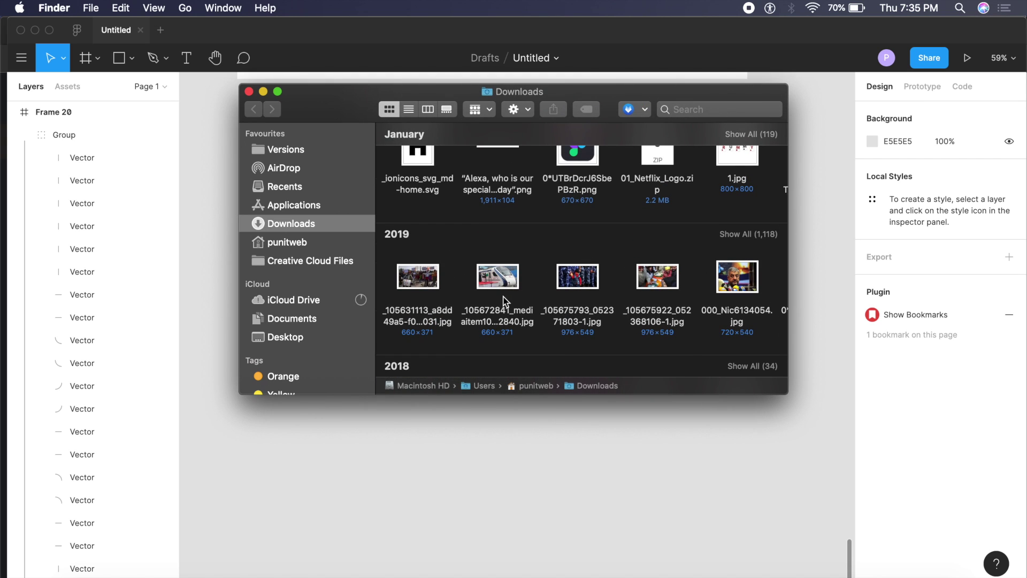
left_click_drag(586, 284, 461, 458)
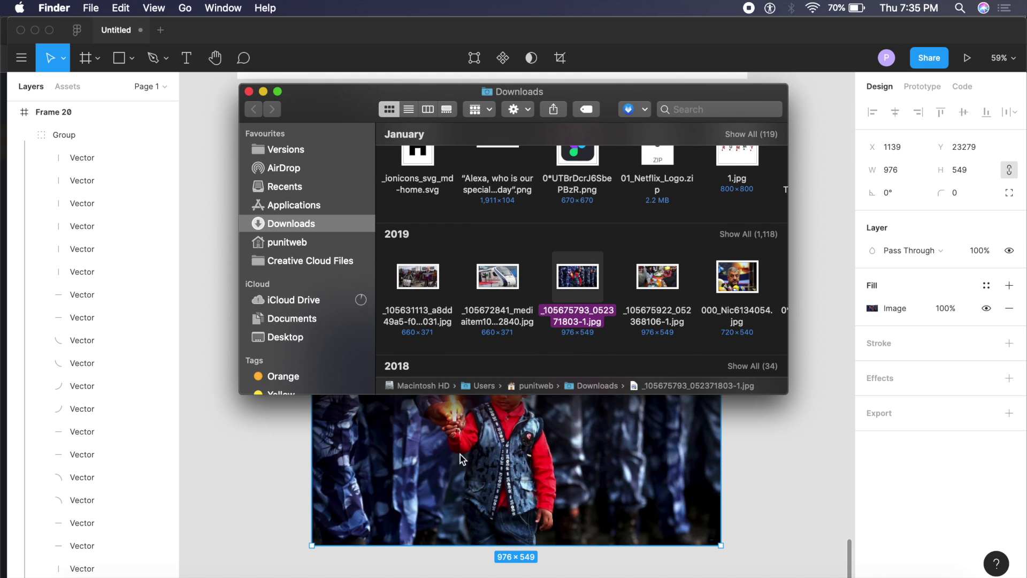
left_click(305, 444)
scroll(369, 425, "up", 5)
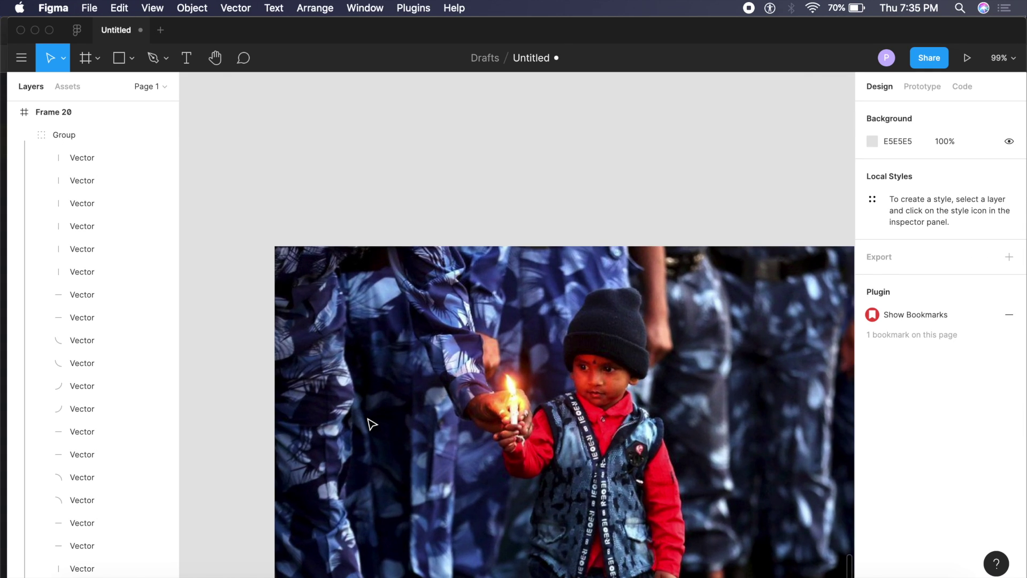
scroll(372, 424, "down", 4)
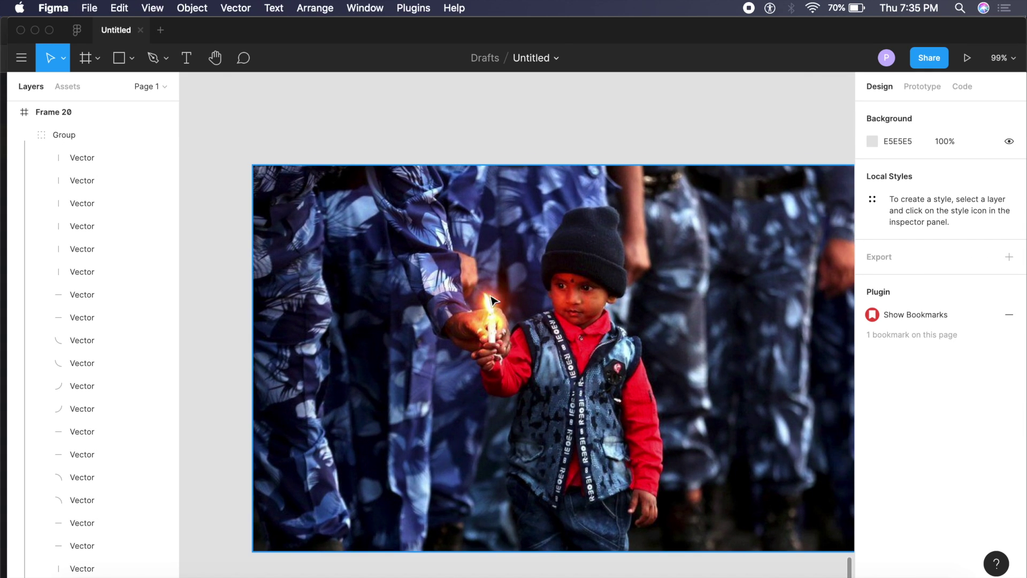
Run the Filter plugin on the placed 976 × 549 photo and move the plugin window clear of the boy.
left_click(527, 315)
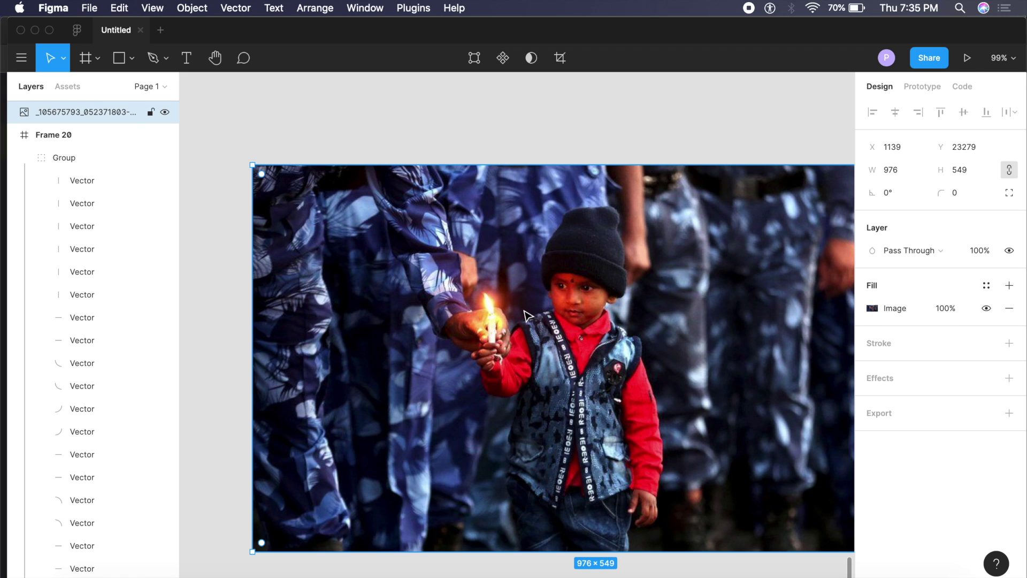
scroll(527, 315, "down", 2)
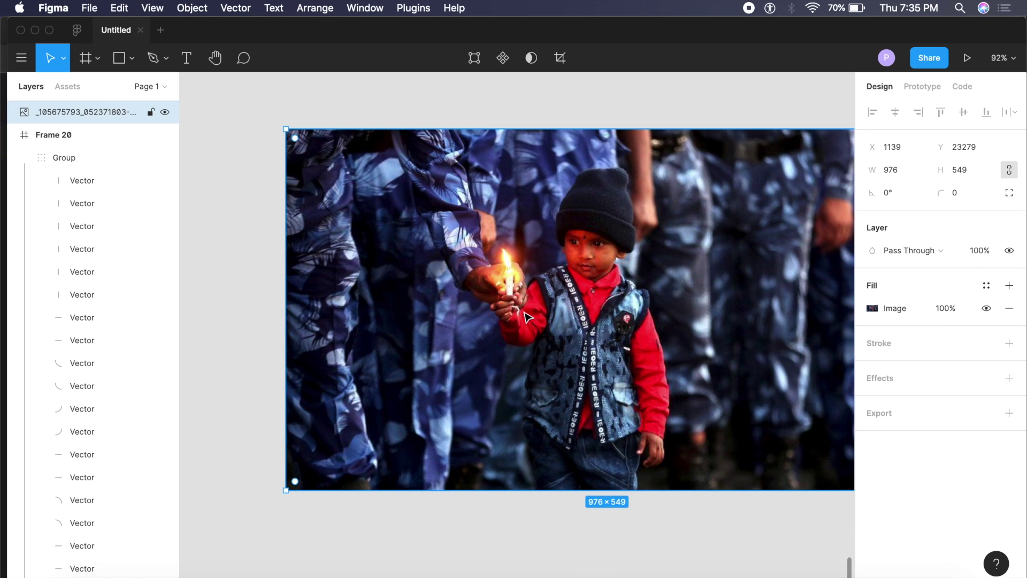
left_click(21, 58)
mouse_move(70, 253)
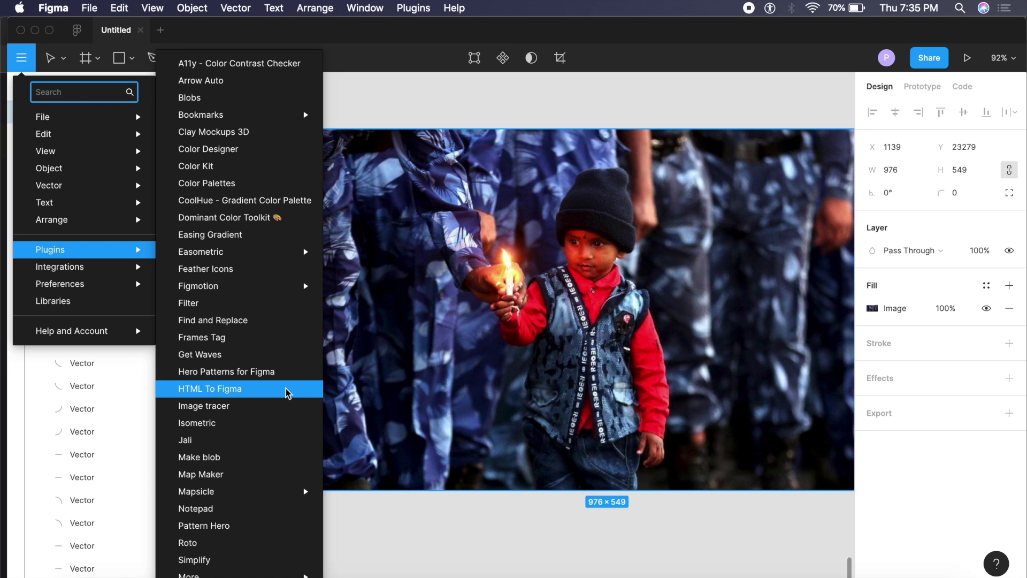
left_click(234, 304)
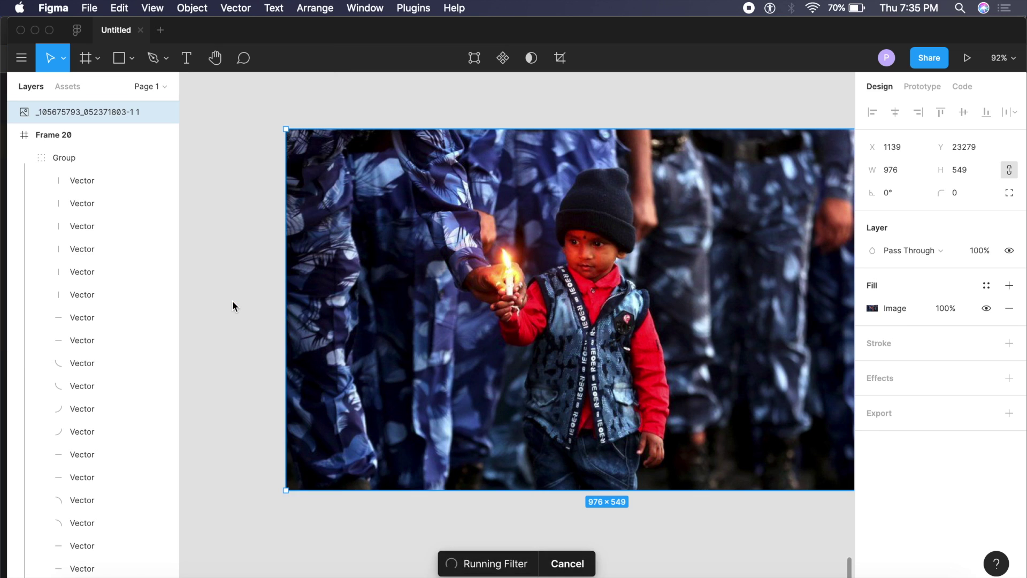
left_click_drag(504, 193, 784, 152)
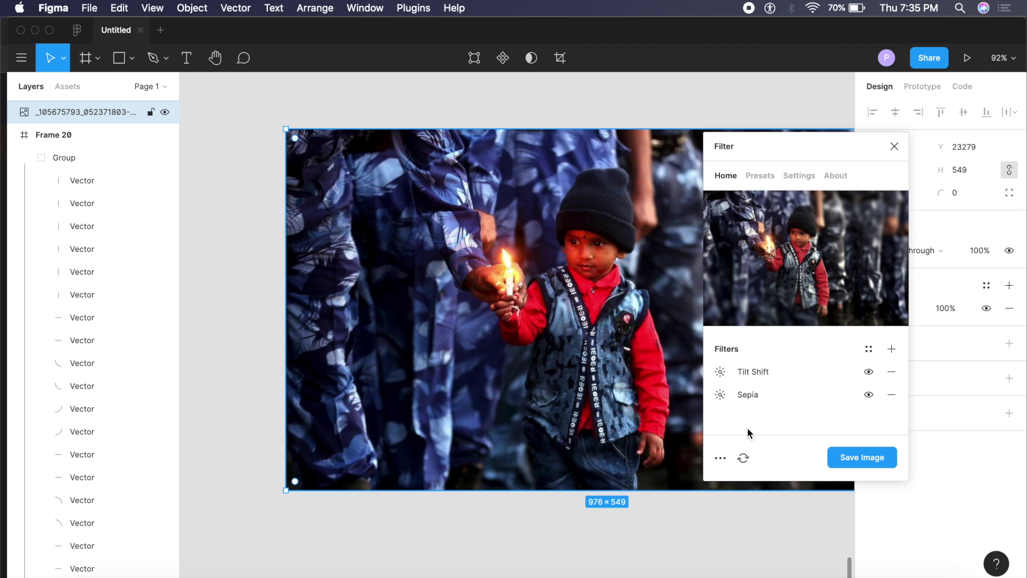
Set the Sepia filter's amount to its maximum and return to the list of filters.
left_click(725, 398)
left_click_drag(828, 379, 898, 379)
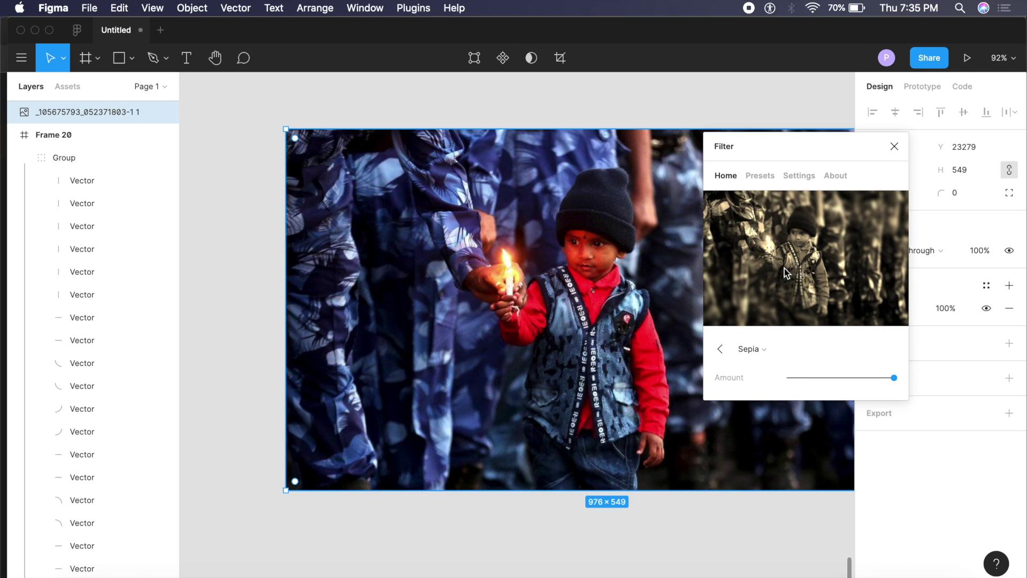
left_click(719, 350)
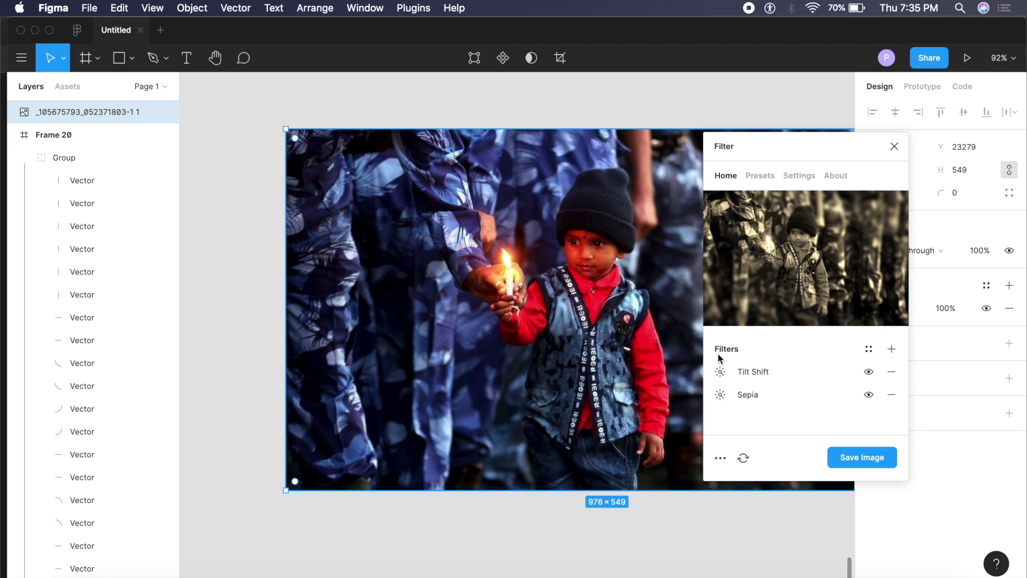
Increase the Tilt Shift filter's strength and reposition its focus area around the boy in the preview.
left_click(726, 371)
left_click_drag(829, 378, 870, 377)
left_click_drag(853, 285, 804, 243)
left_click(719, 348)
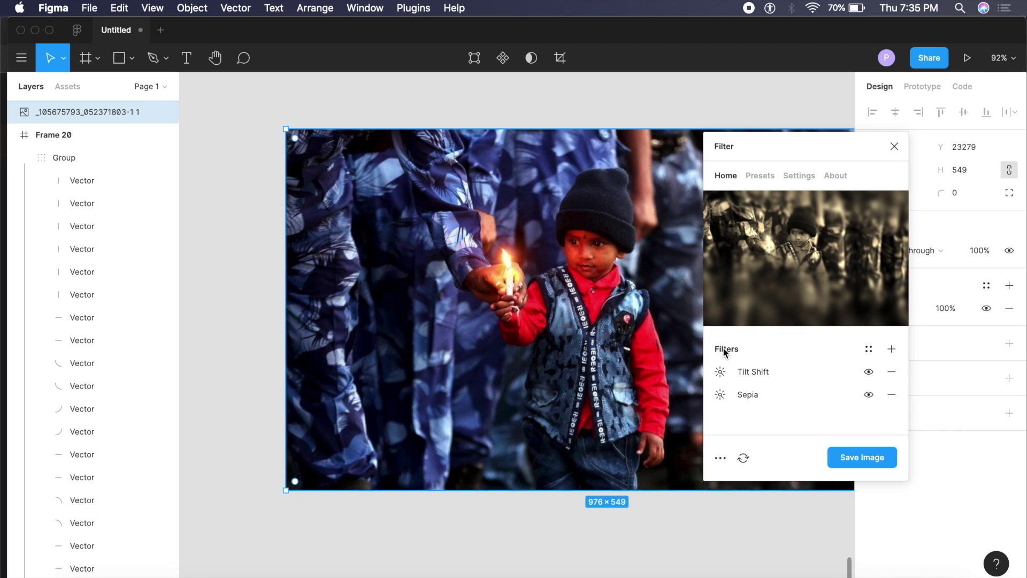
Enable the Save as new image option and save the tilt-shifted sepia photo as a new image.
left_click(794, 176)
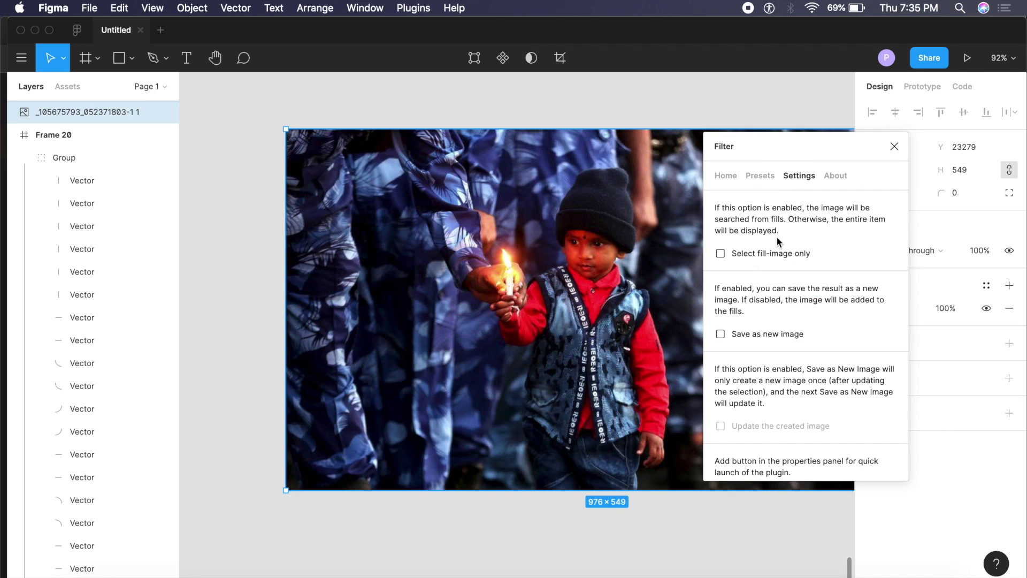
left_click(766, 177)
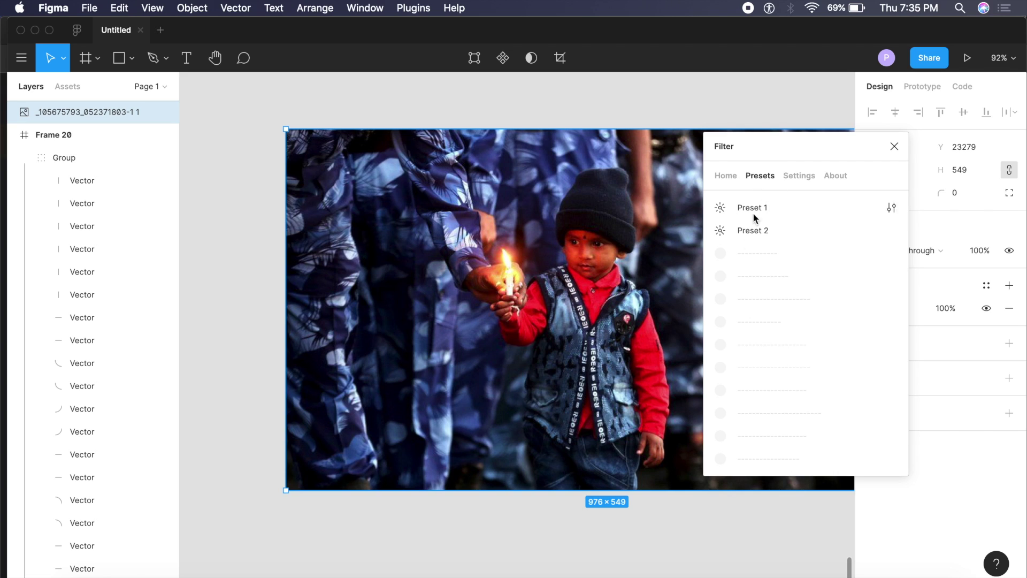
left_click(725, 175)
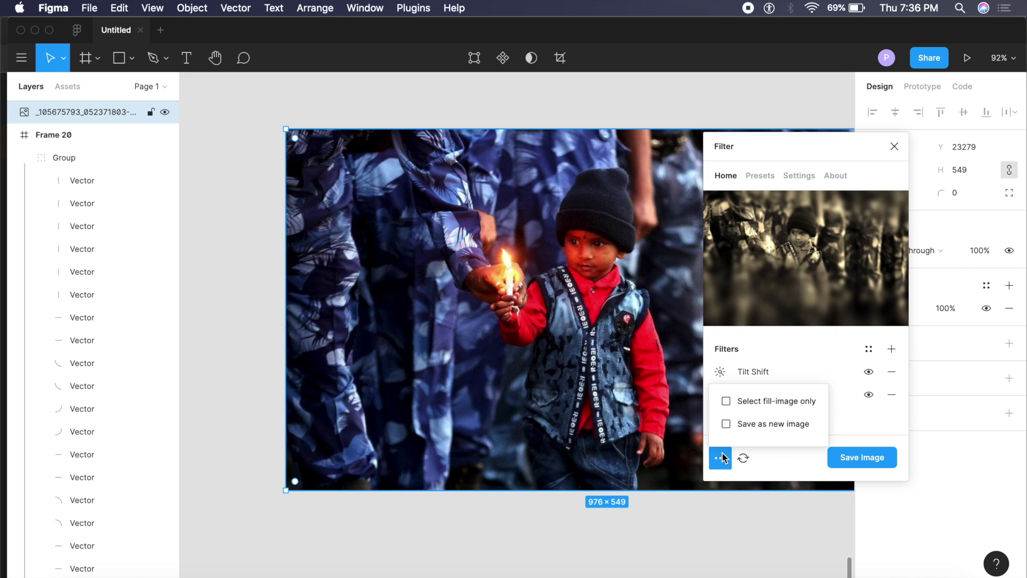
left_click(726, 423)
left_click(897, 430)
left_click(862, 457)
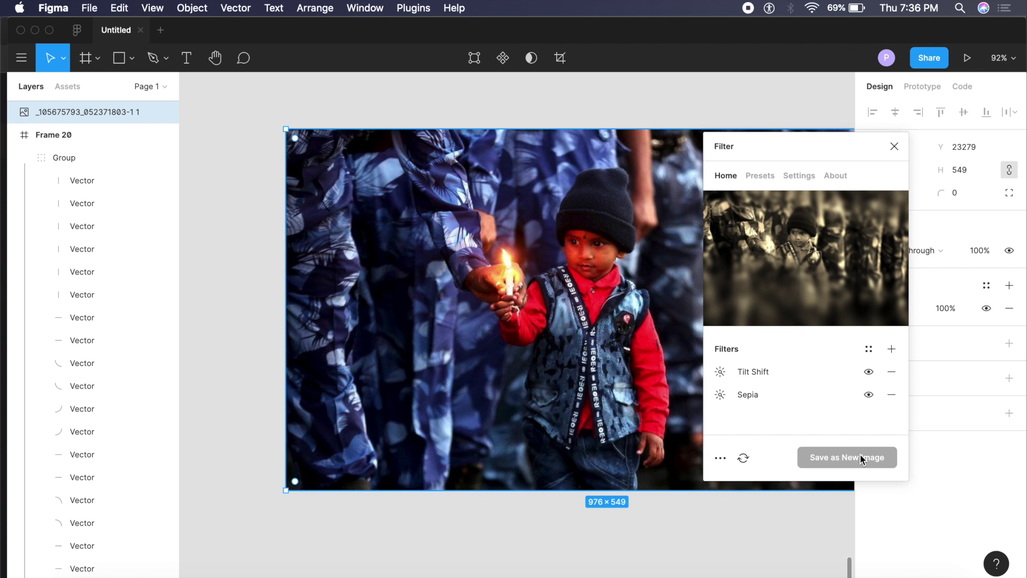
Move the new filtered image so it sits flush beside the original photo's right edge.
scroll(517, 419, "down", 5)
scroll(518, 419, "right", 1)
left_click_drag(496, 417, 672, 417)
scroll(672, 418, "up", 4)
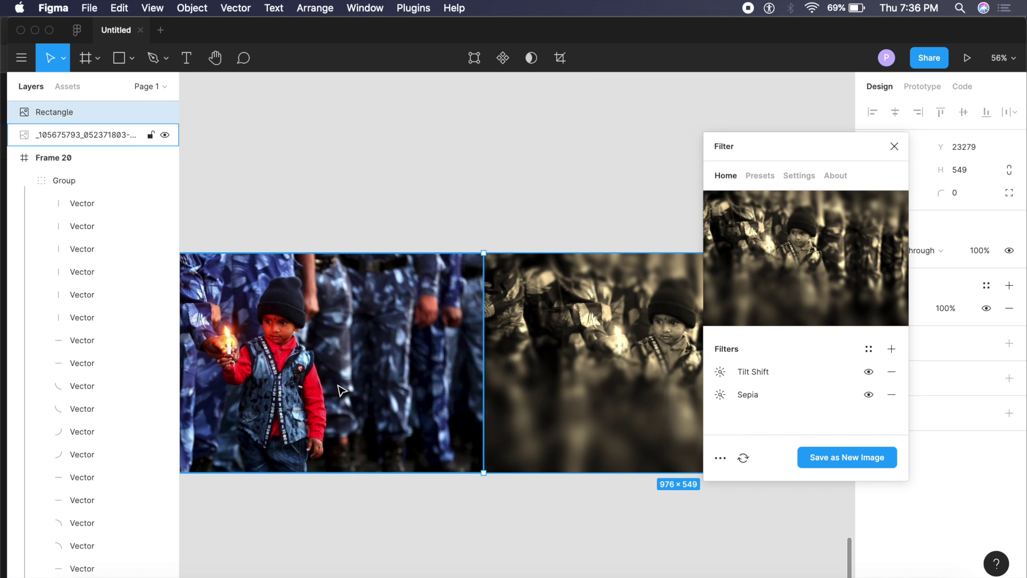
Examine the filtered image up close, open its image fill settings and compare it with the original photo.
scroll(378, 370, "up", 5)
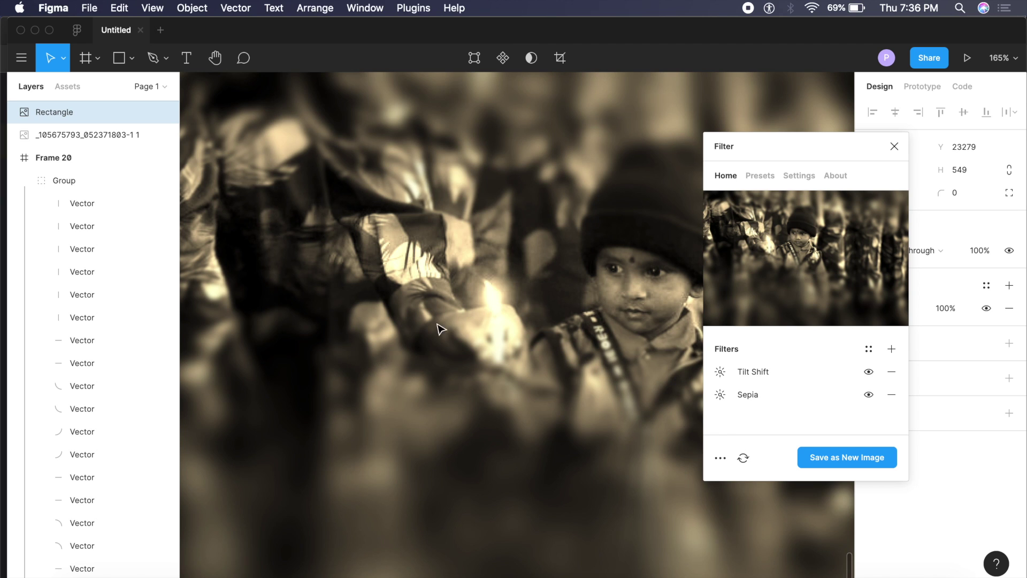
scroll(451, 324, "down", 3)
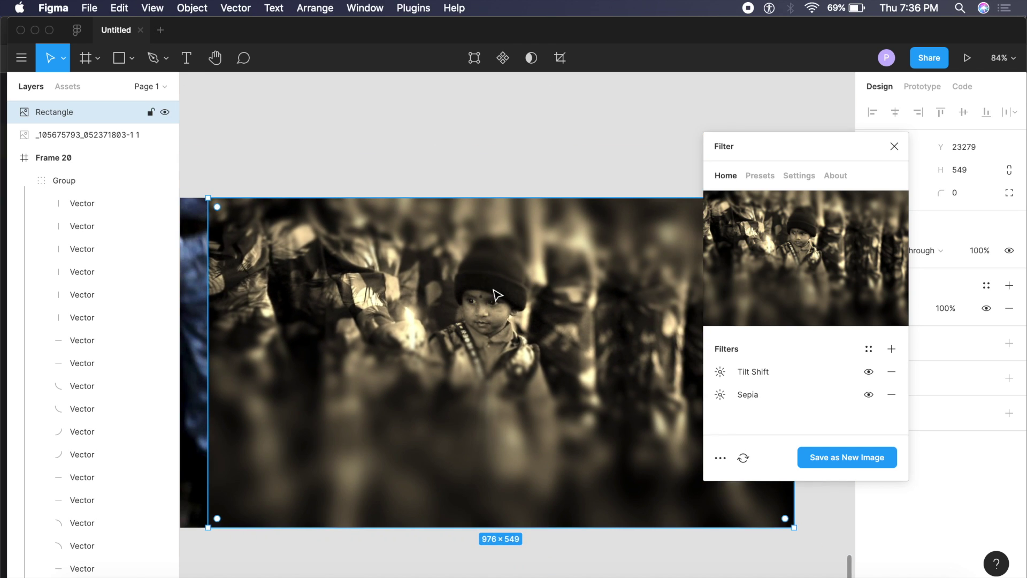
double_click(513, 270)
left_click(639, 135)
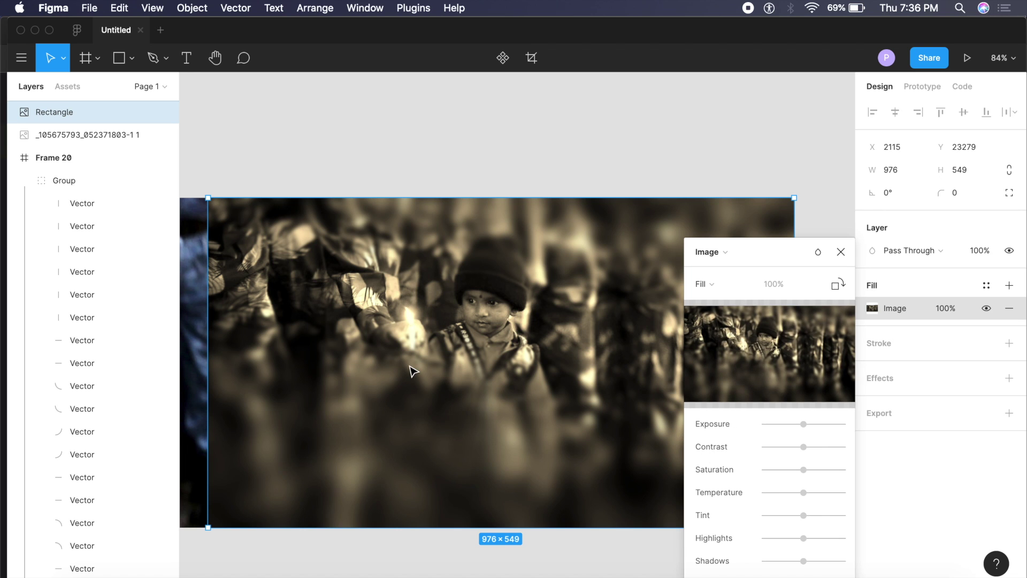
scroll(413, 372, "left", 8)
scroll(356, 289, "left", 10)
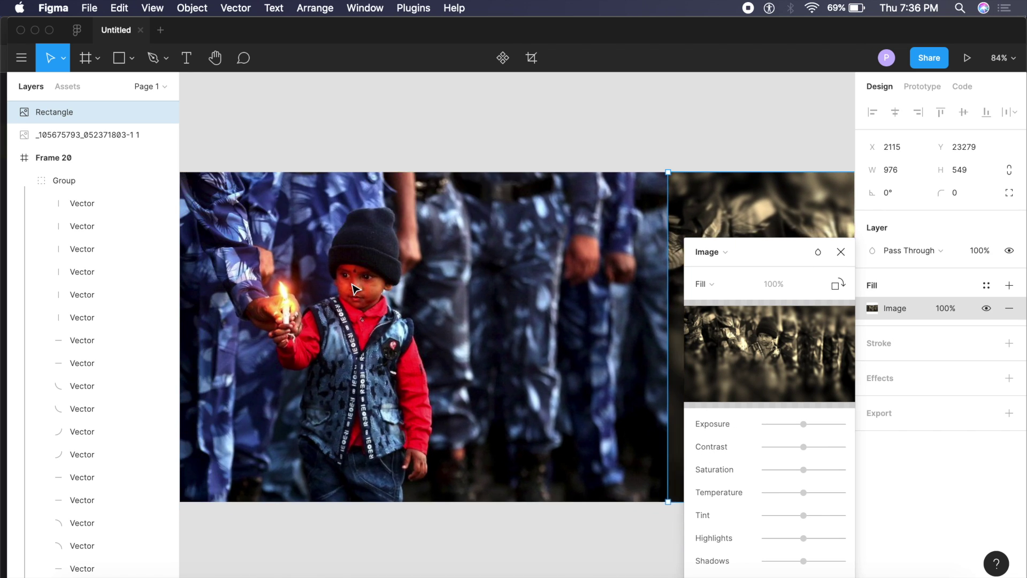
scroll(355, 288, "left", 2)
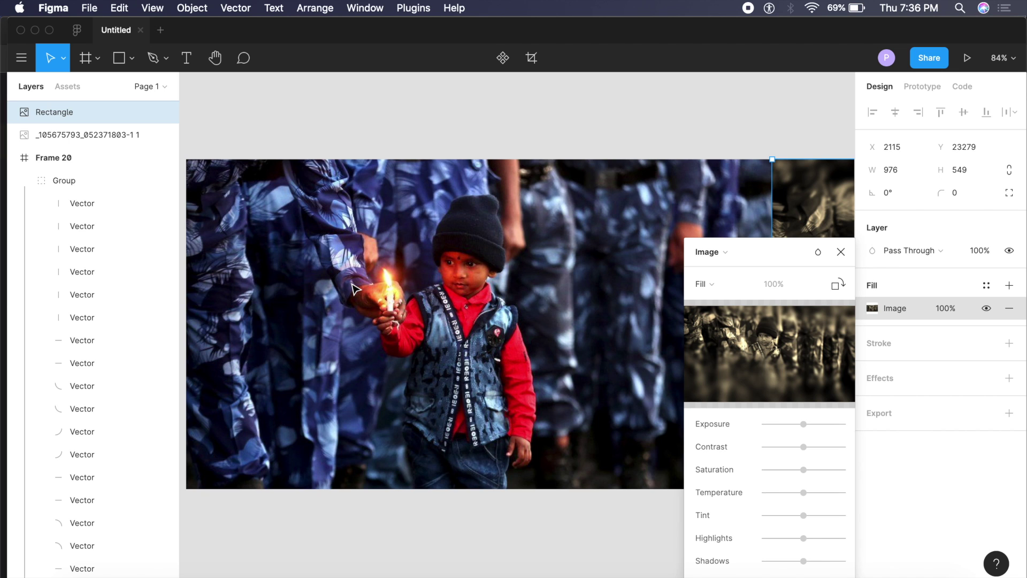
scroll(353, 288, "right", 20)
scroll(428, 292, "down", 3)
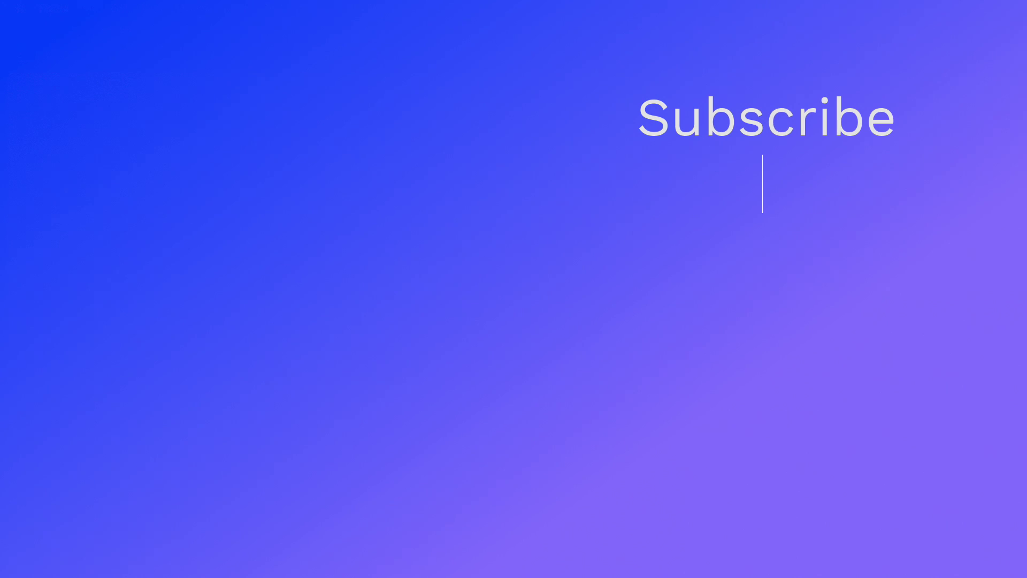